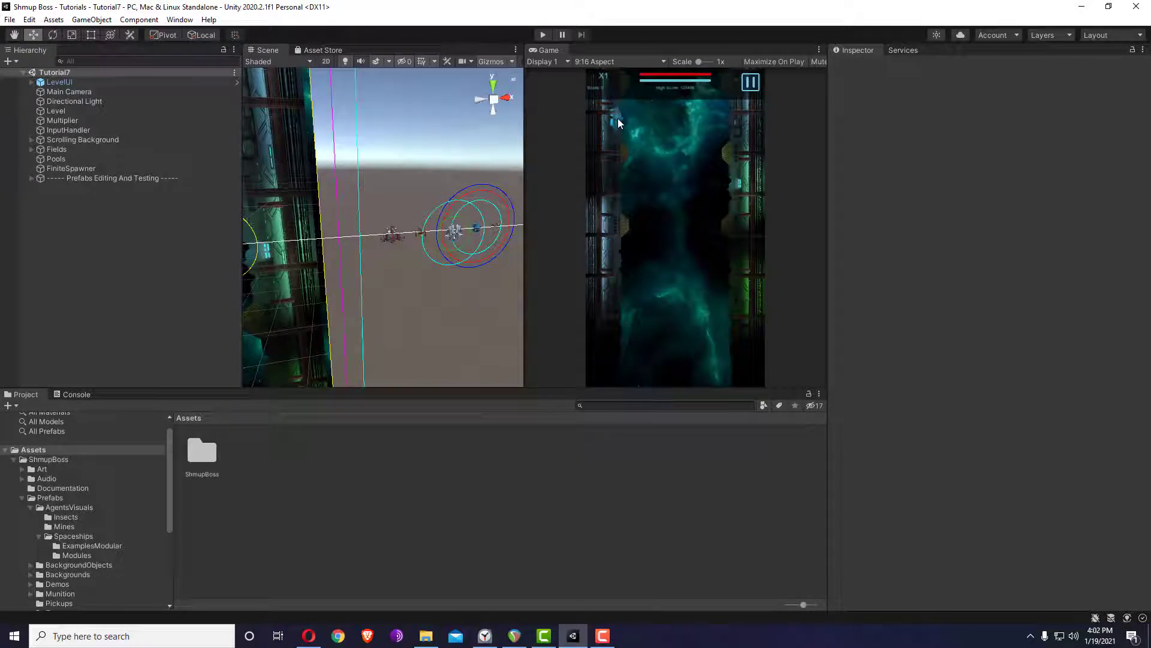
Select Simple1 under Prefabs Editing And Testing and locate its prefab asset in the Tutorials folder.
left_click(65, 158)
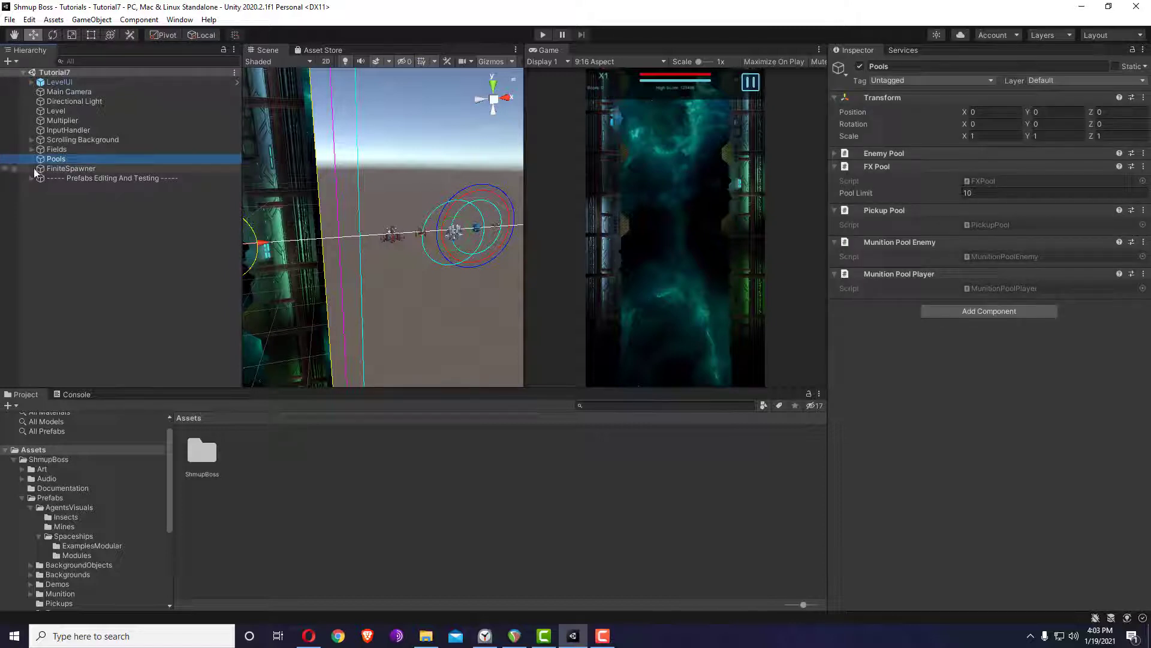
right_click(502, 245)
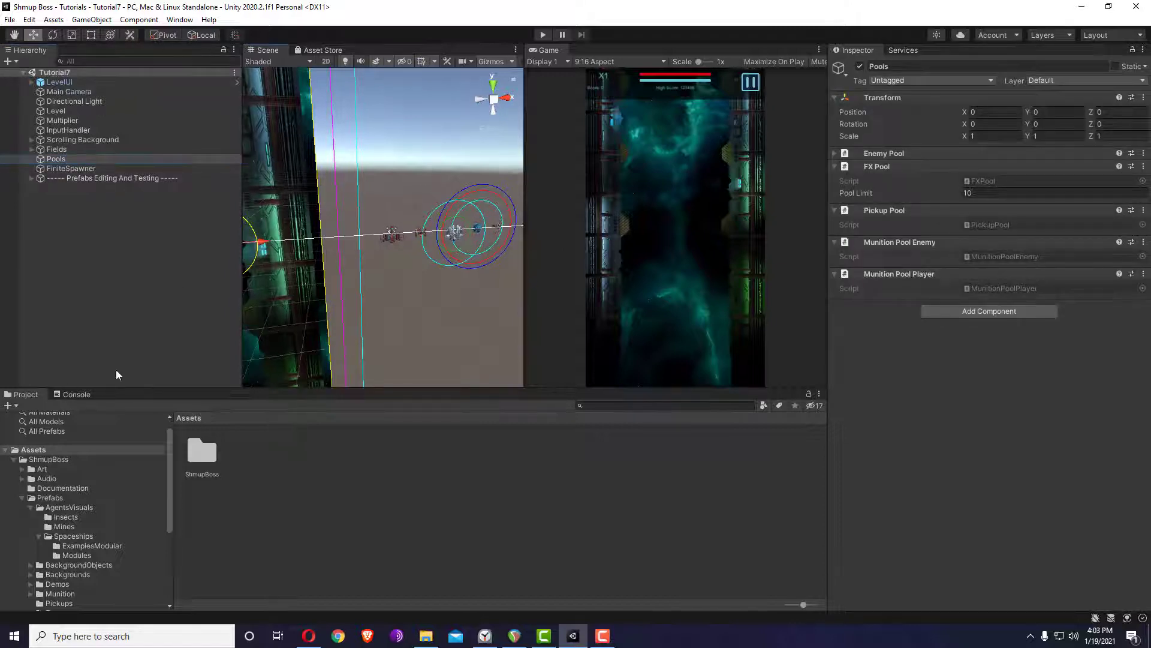
left_click(31, 178)
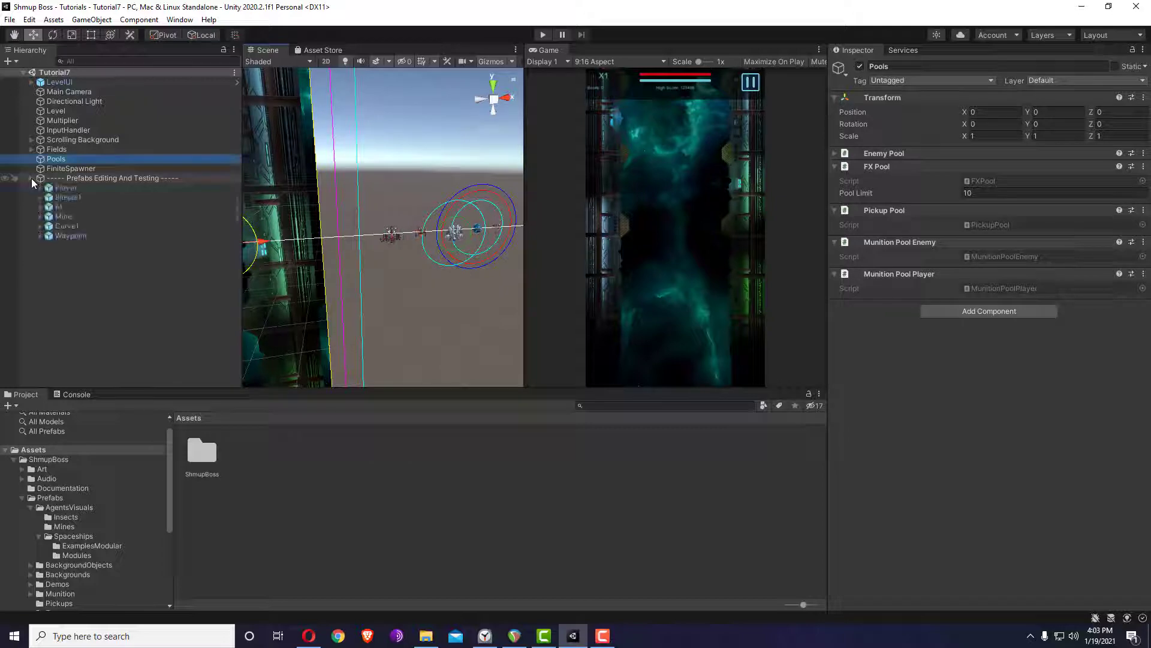
left_click(82, 311)
left_click(78, 198)
left_click(969, 93)
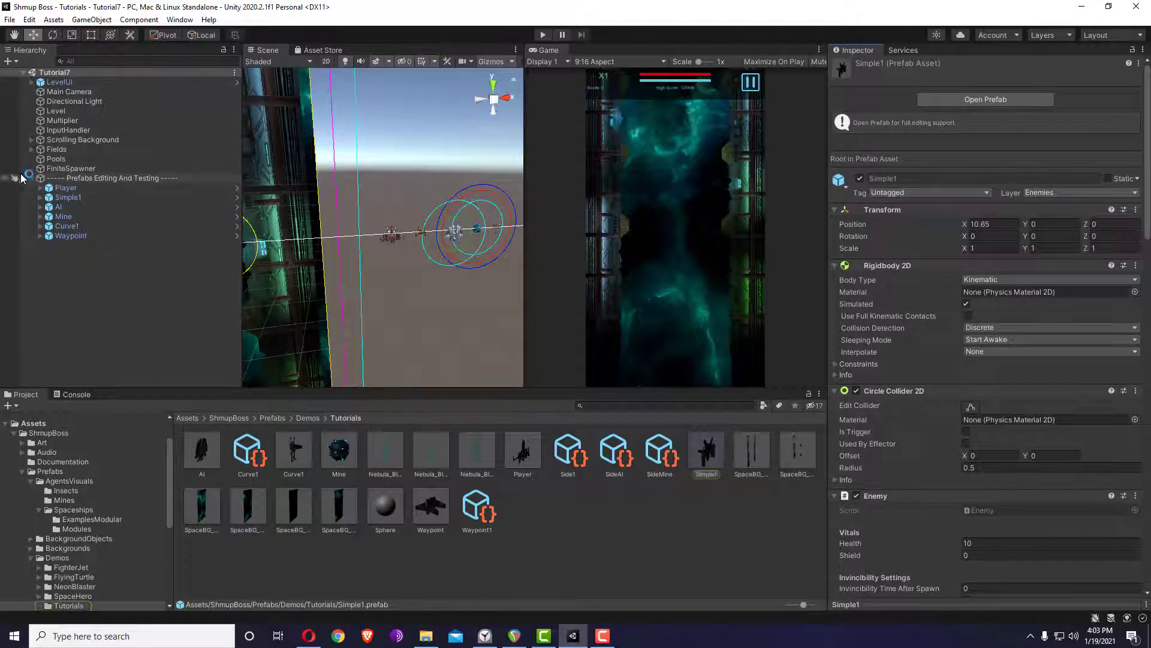
Create WeaponMunitionEnemy from Edit > Shmup Boss > Weapons and nest it under Simple1's Weapons.
left_click(31, 21)
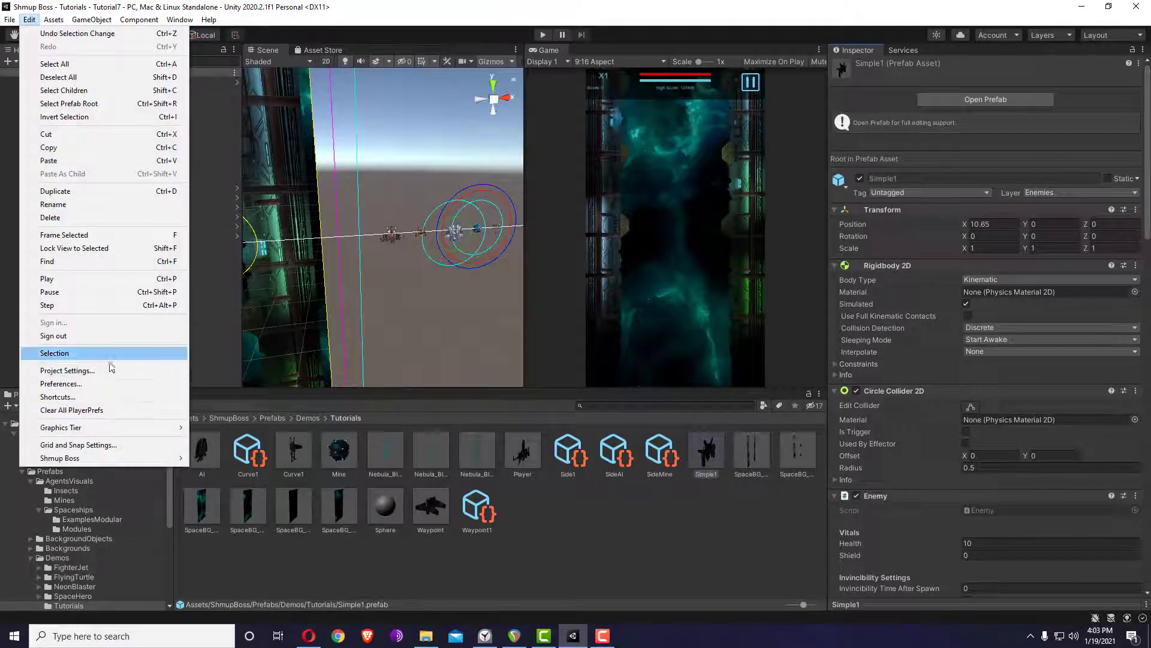
mouse_move(108, 460)
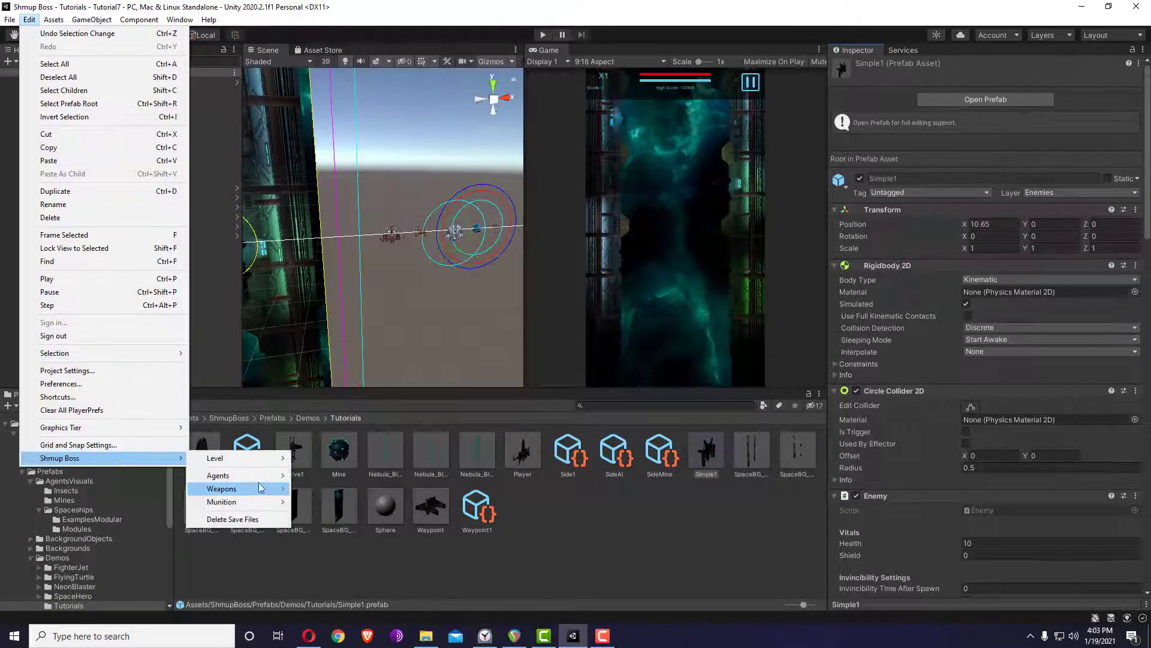
mouse_move(236, 493)
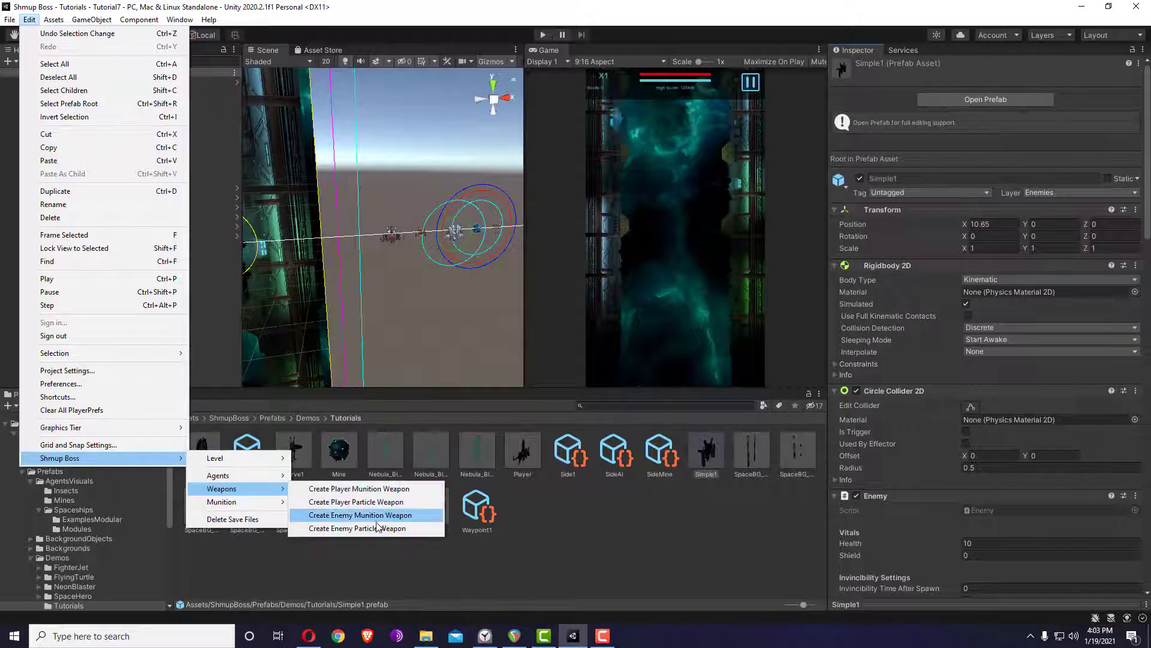
left_click(351, 516)
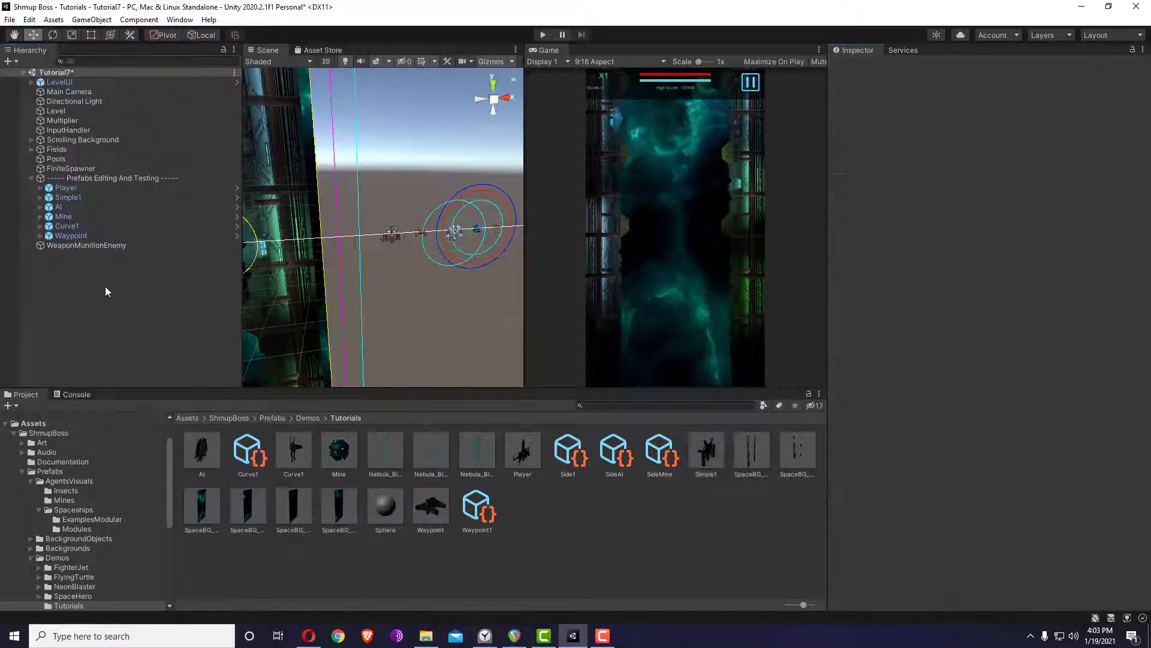
left_click_drag(74, 247, 77, 218)
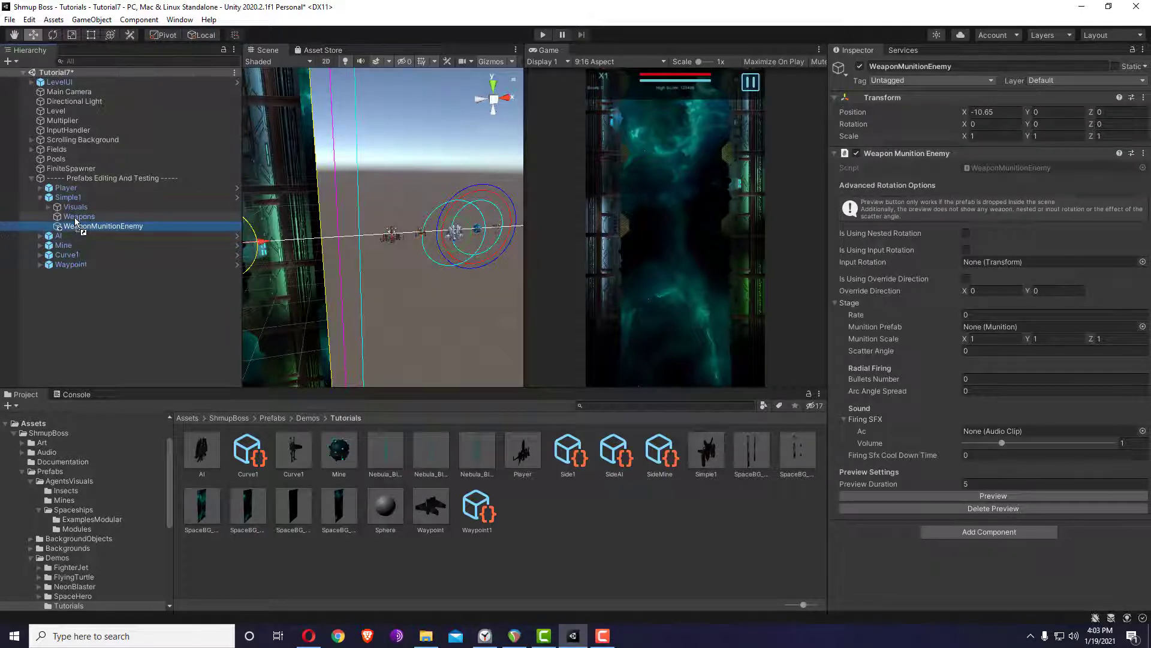
Position WeaponMunitionEnemy just below Simple1's centre, at X -0.286, Y -0.287, Z 0.
double_click(73, 225)
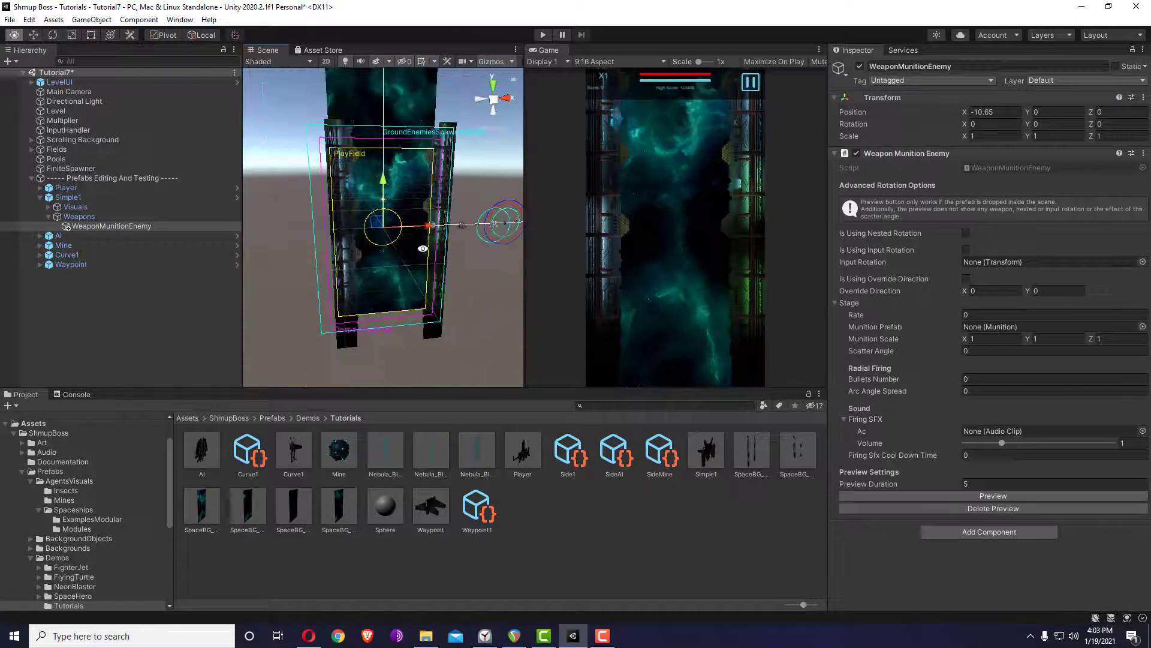
left_click(999, 112)
type("0")
key("Return")
key("f")
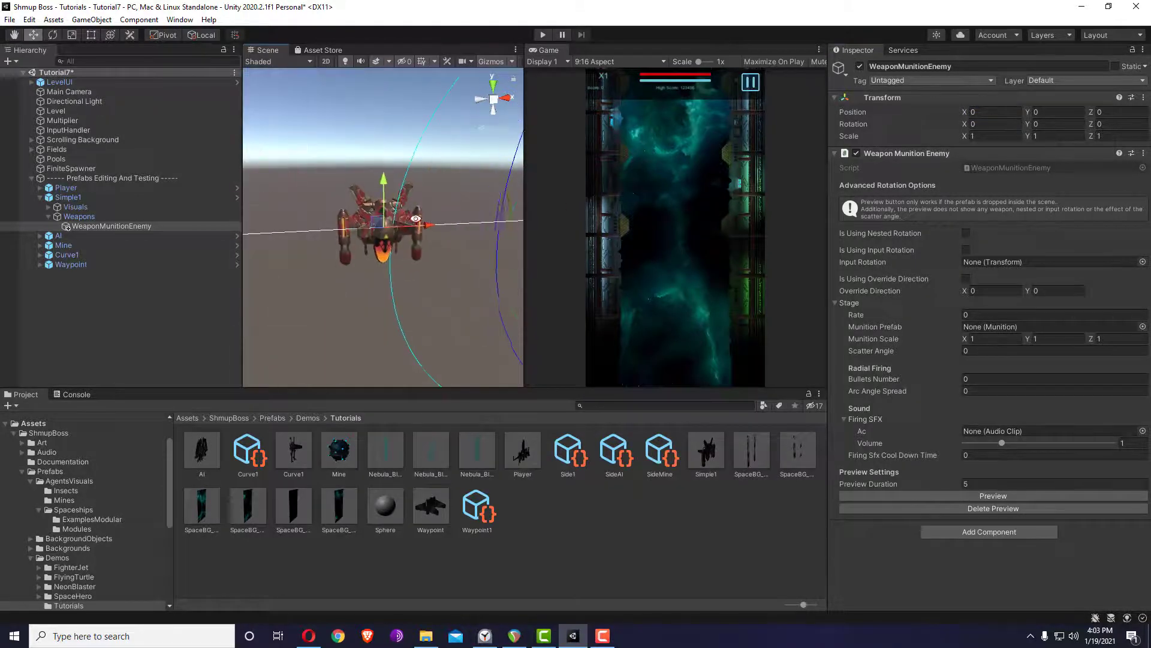
left_click_drag(385, 201, 384, 253)
left_click_drag(343, 213, 274, 164)
left_click(378, 224)
Set Simple1's Simple Mover to Speed 2, Path Length 4.41, Diagonal -0.12, Bend 0.239, with gizmos drawn.
scroll(1069, 359, "down", 10)
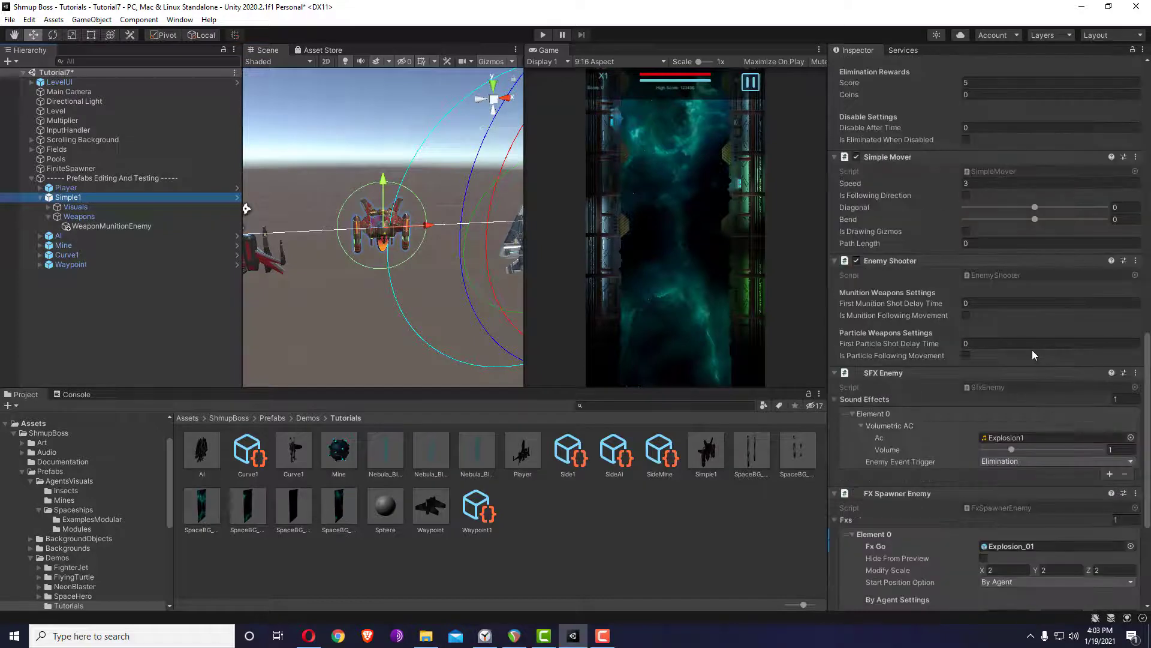
scroll(1033, 353, "down", 5)
scroll(1026, 353, "up", 10)
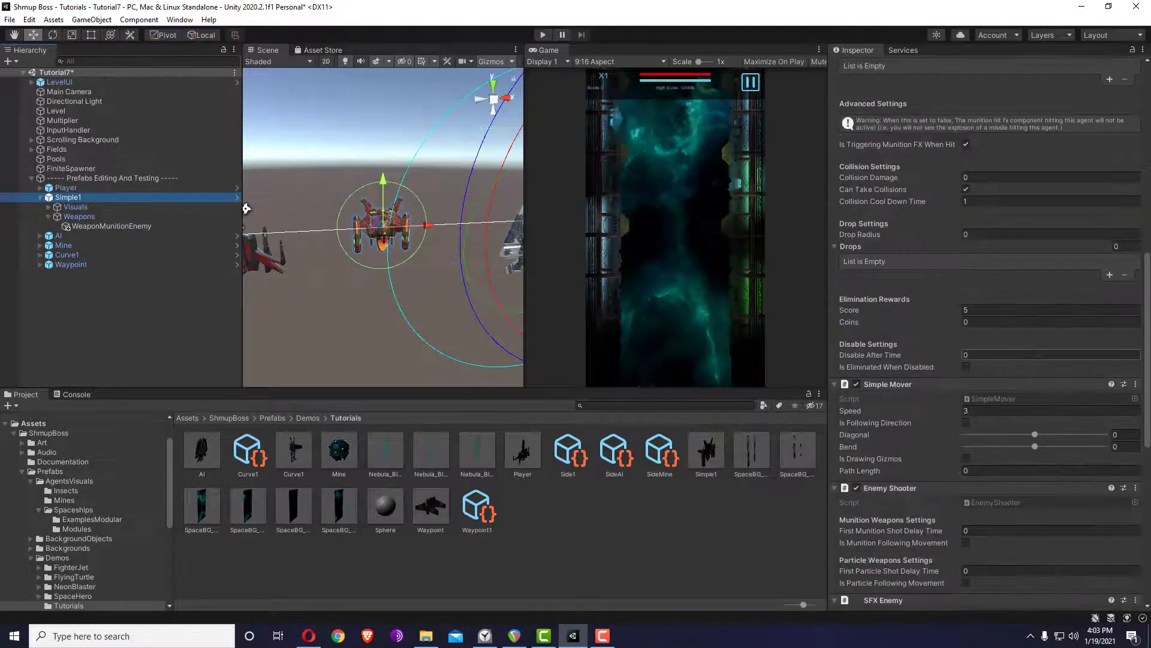
left_click(977, 410)
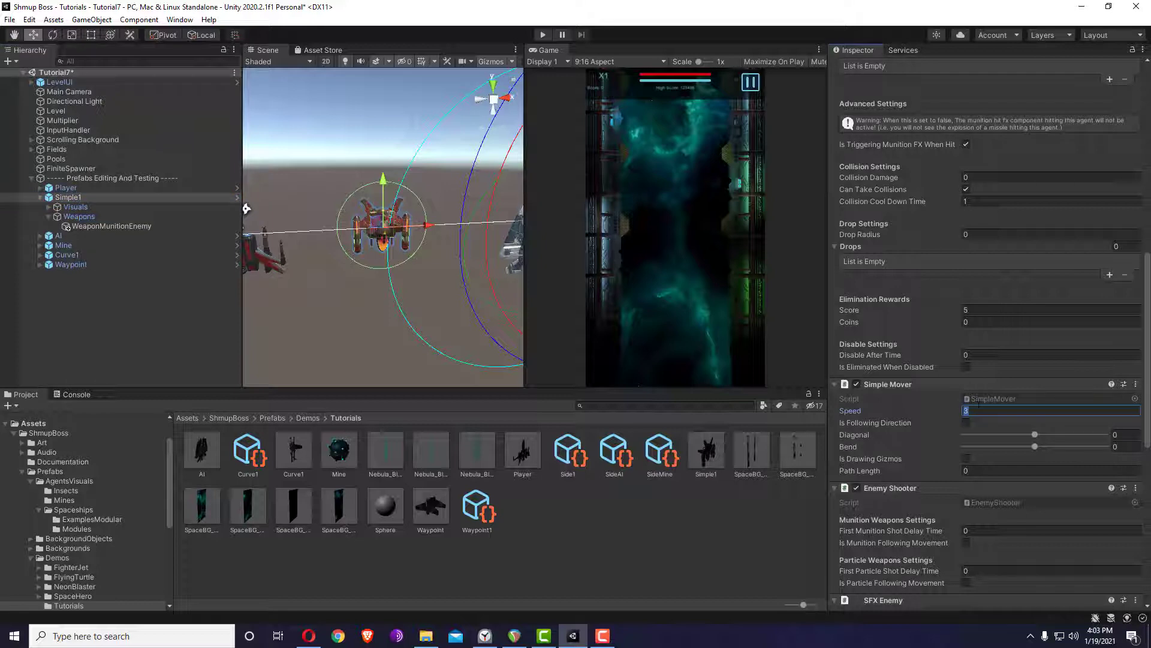
left_click(966, 458)
left_click_drag(861, 469, 926, 470)
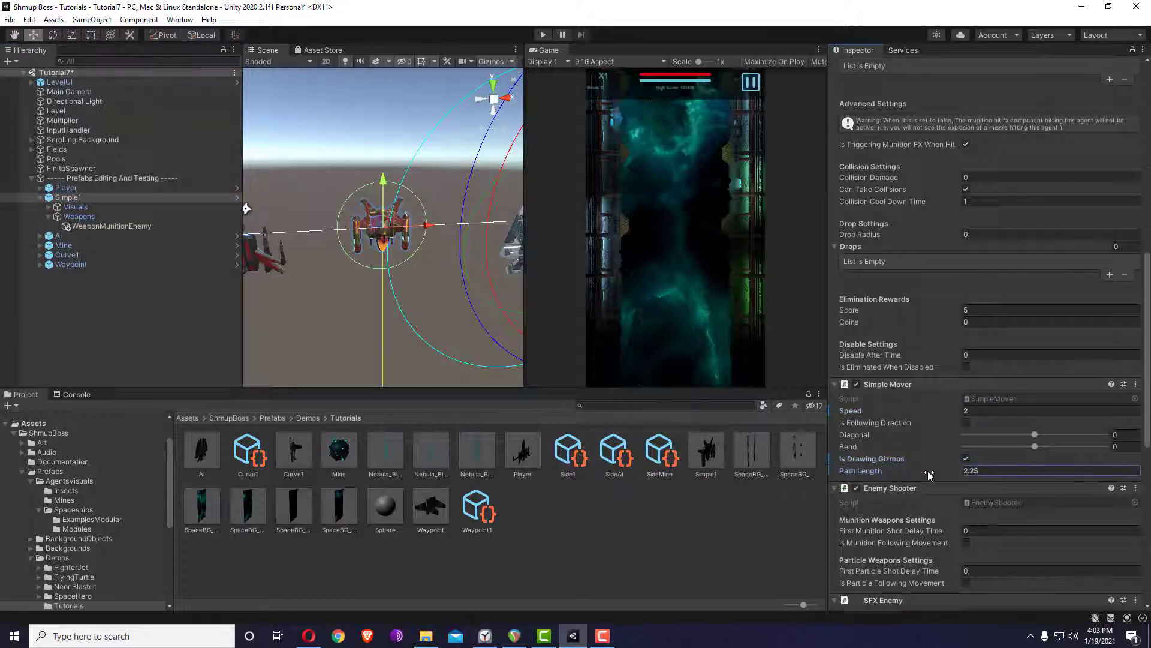
scroll(384, 228, "down", 3)
right_click_drag(384, 228, 342, 218)
mouse_move(1035, 434)
left_mouse_down()
mouse_move(1054, 433)
mouse_move(1007, 433)
mouse_move(1052, 447)
left_mouse_up()
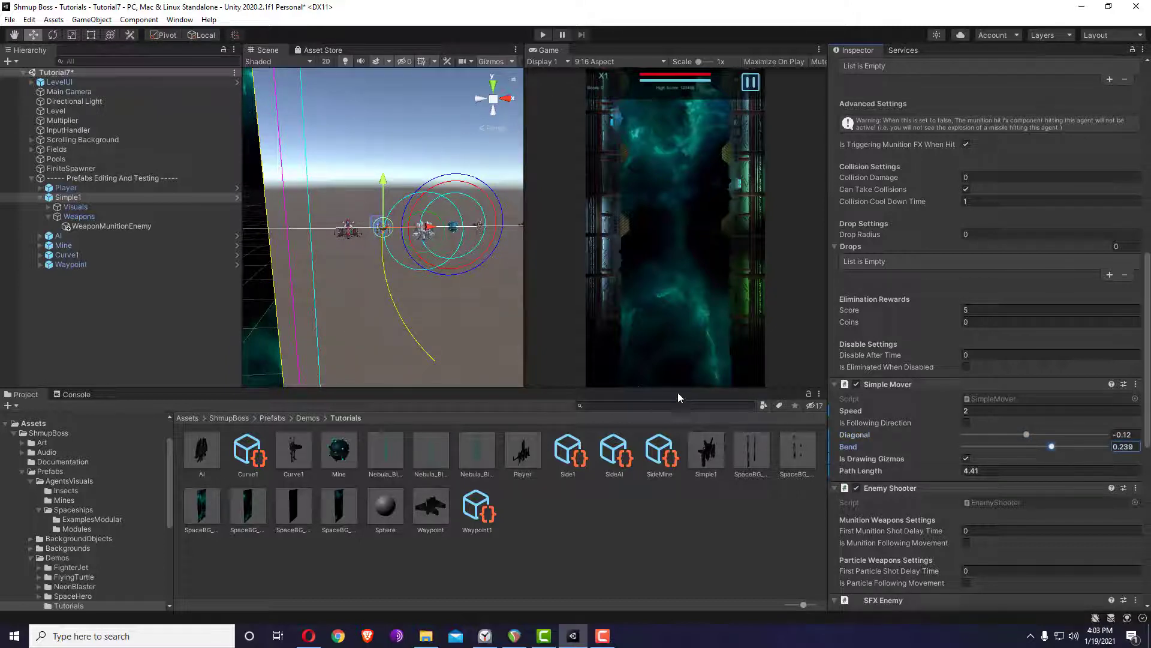
Review Simple1's prefab overrides, check WeaponMunitionEnemy, then reselect Simple1.
scroll(989, 239, "up", 10)
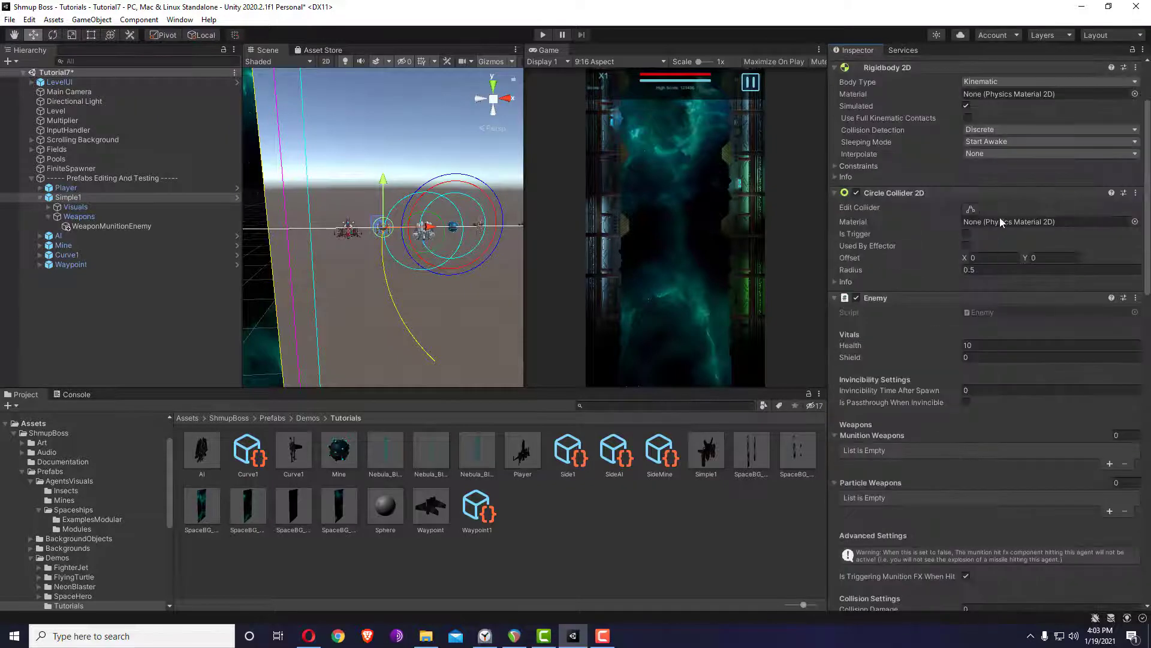
scroll(1119, 83, "up", 2)
left_click(1118, 93)
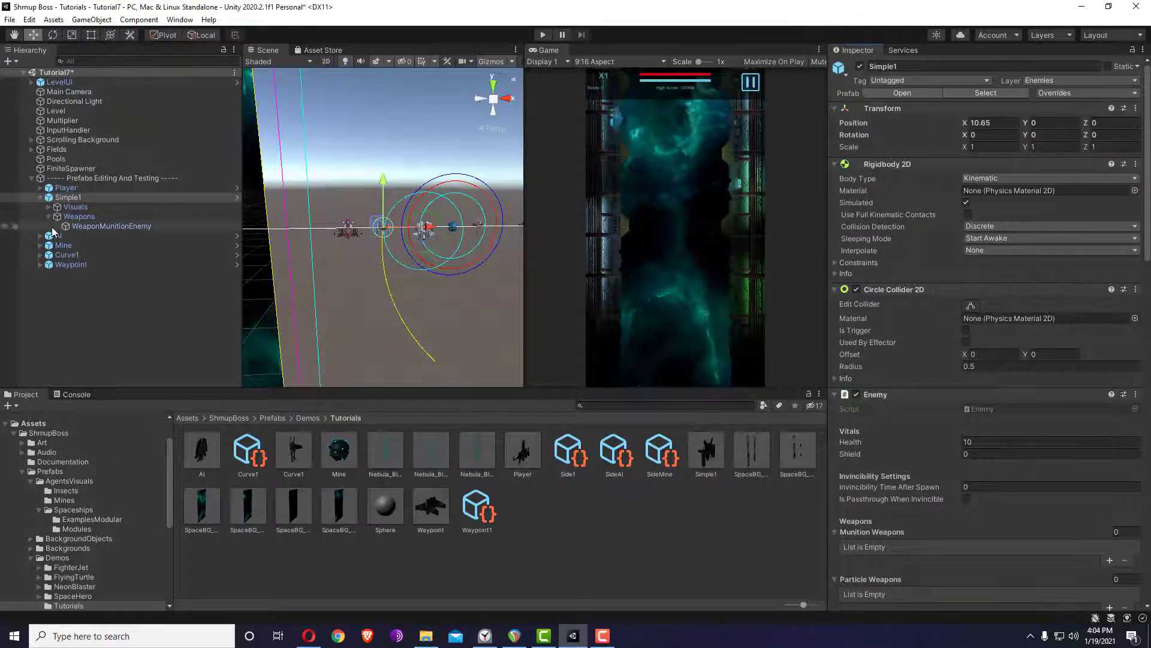
left_click(147, 226)
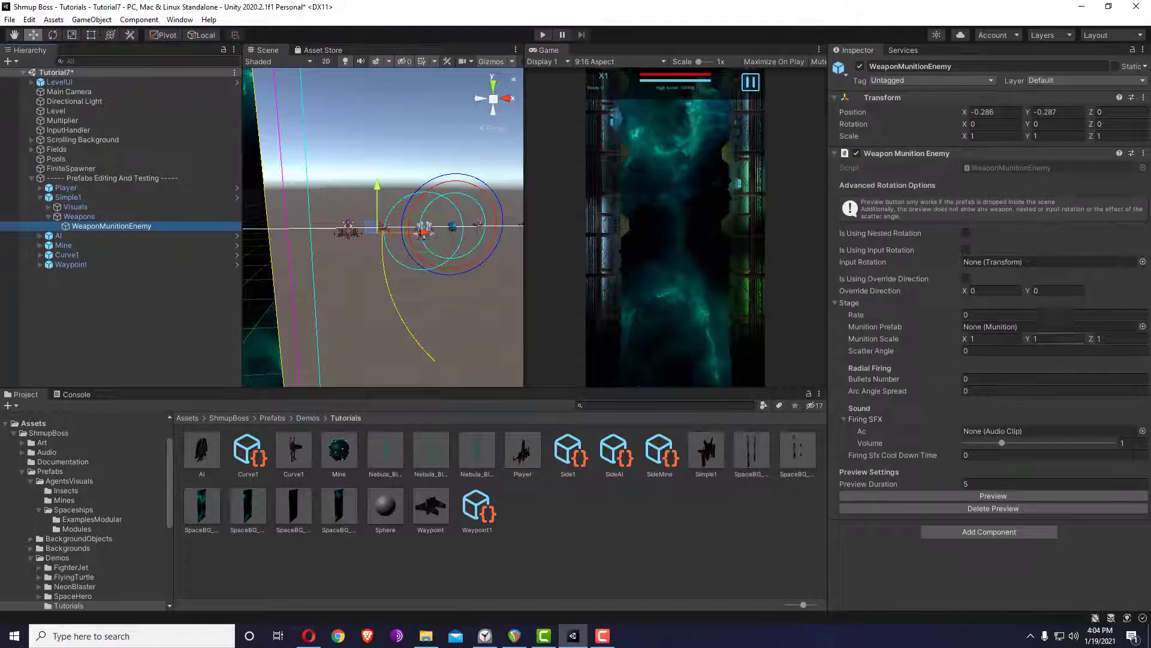
left_click(84, 198)
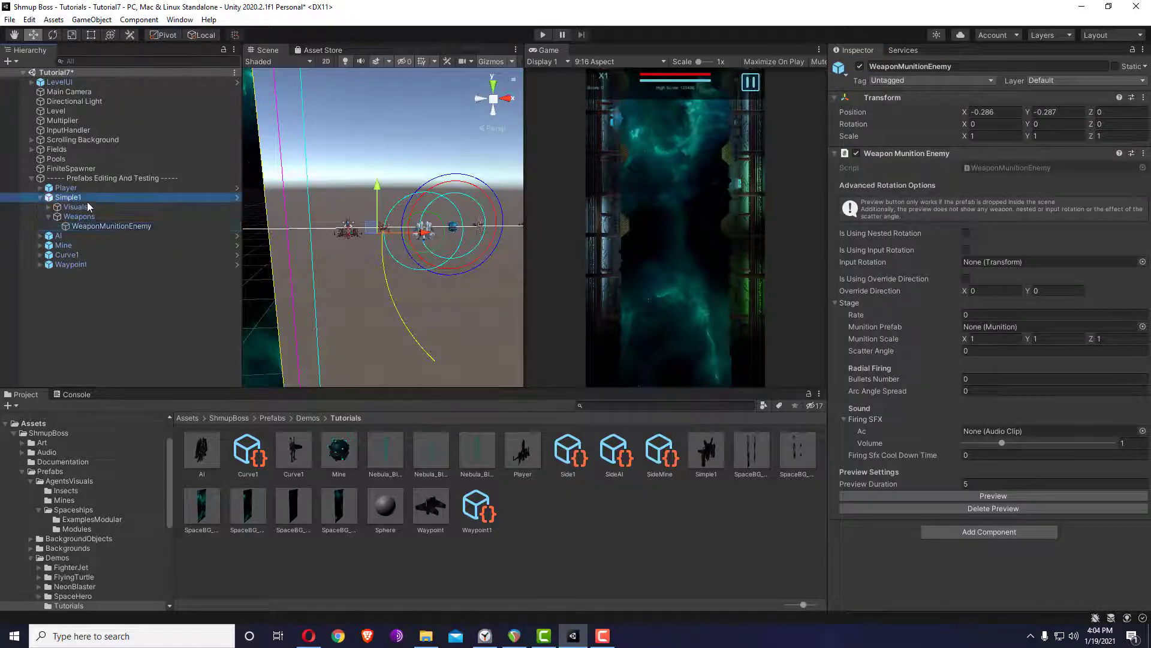
scroll(1050, 400, "down", 5)
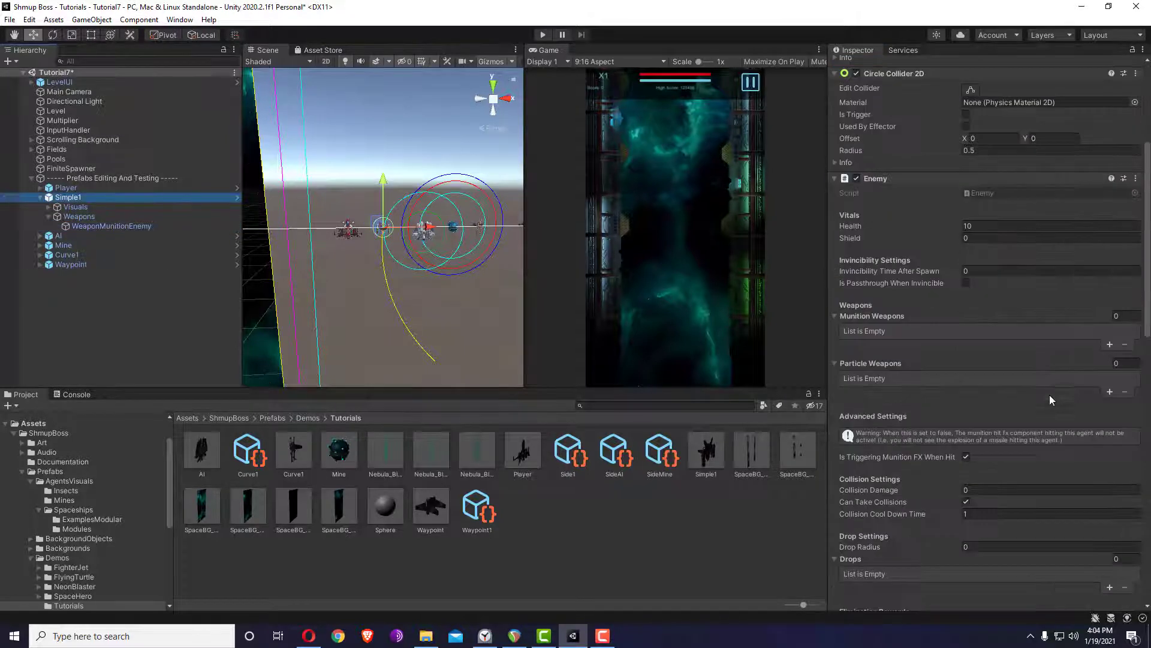
Set Munition Weapons size to 1 and assign WeaponMunitionEnemy to Element 0.
left_click(1128, 314)
type("1")
key("Return")
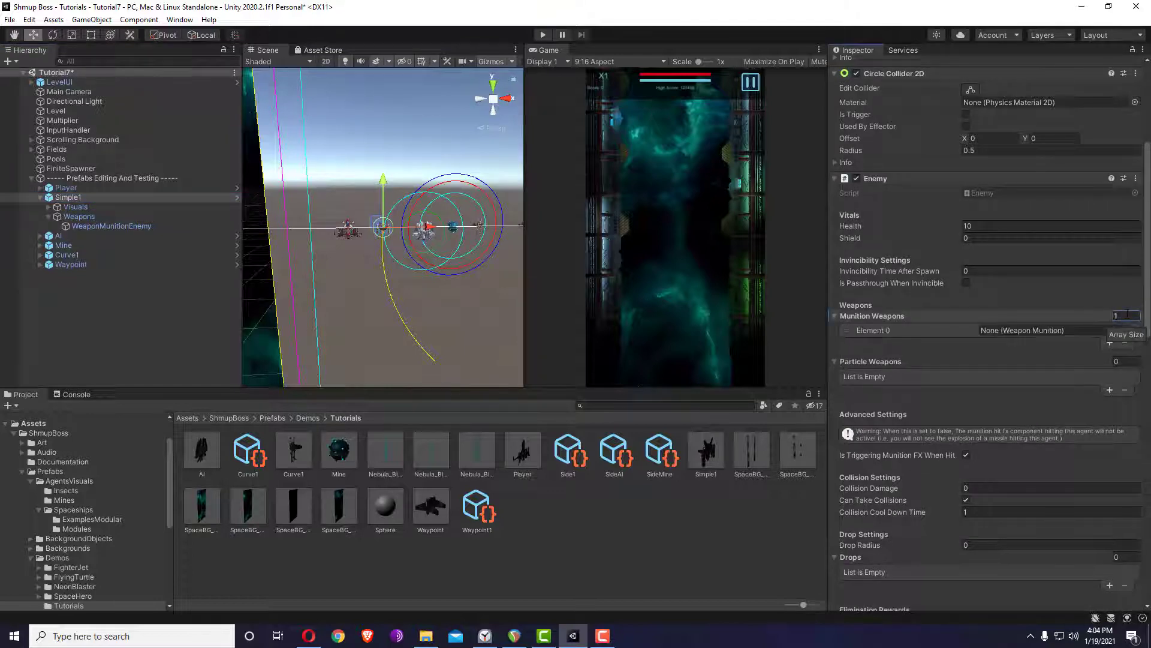
left_click(115, 227)
left_click_drag(115, 224, 402, 477)
left_click_drag(1012, 331, 1012, 330)
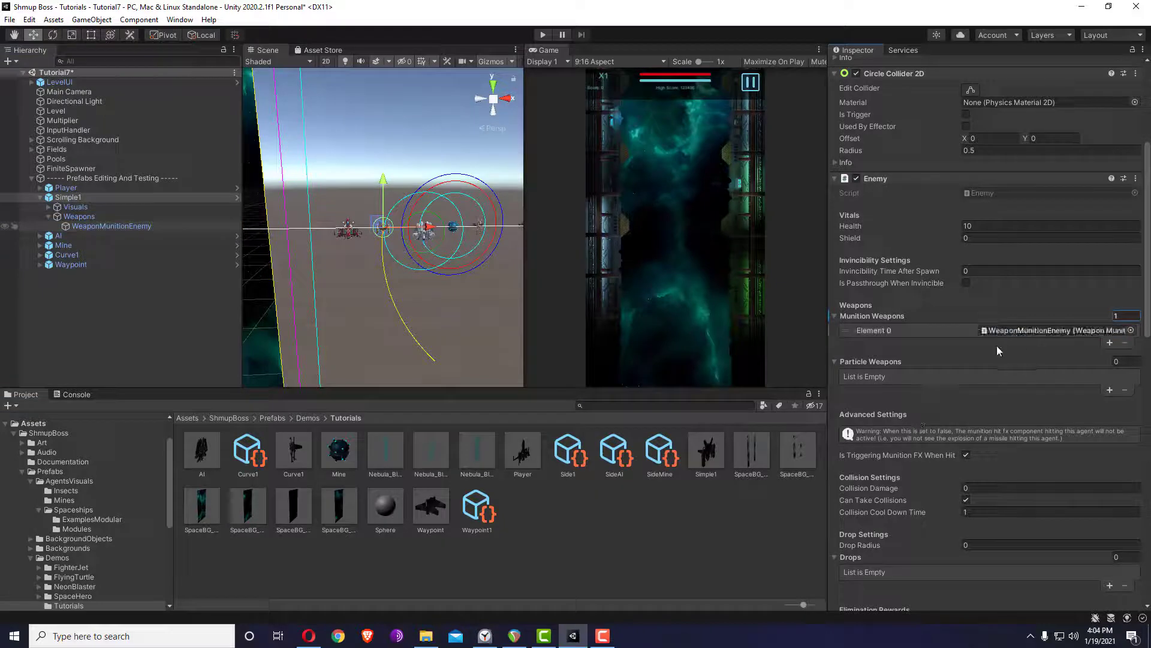
scroll(1024, 370, "down", 5)
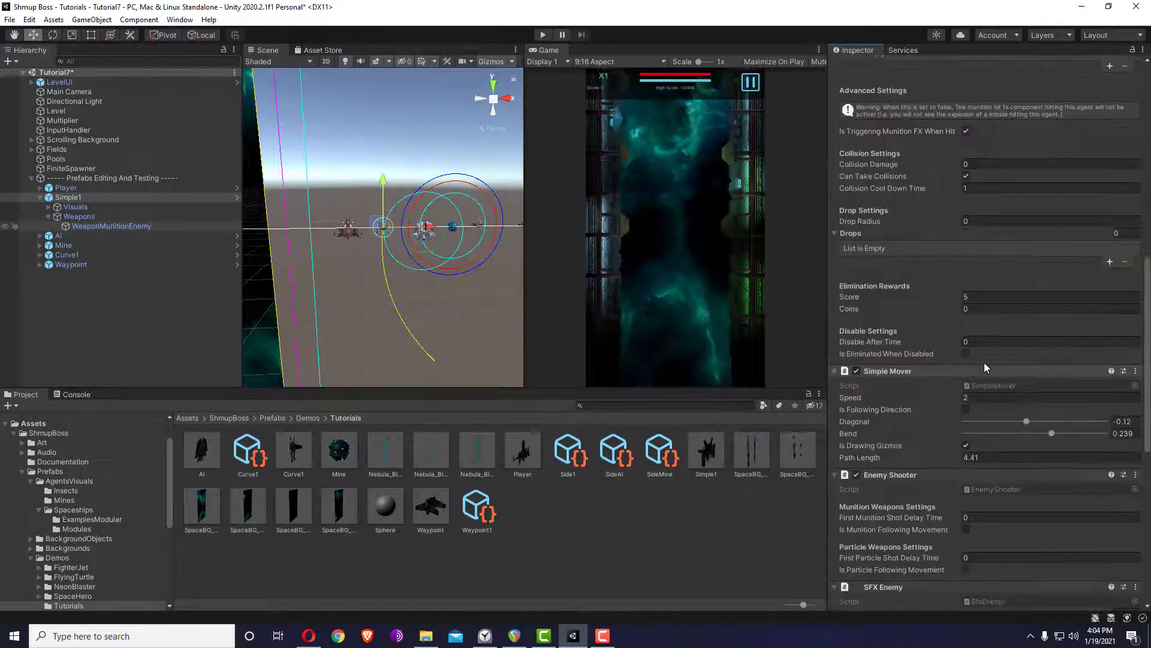
left_click(114, 226)
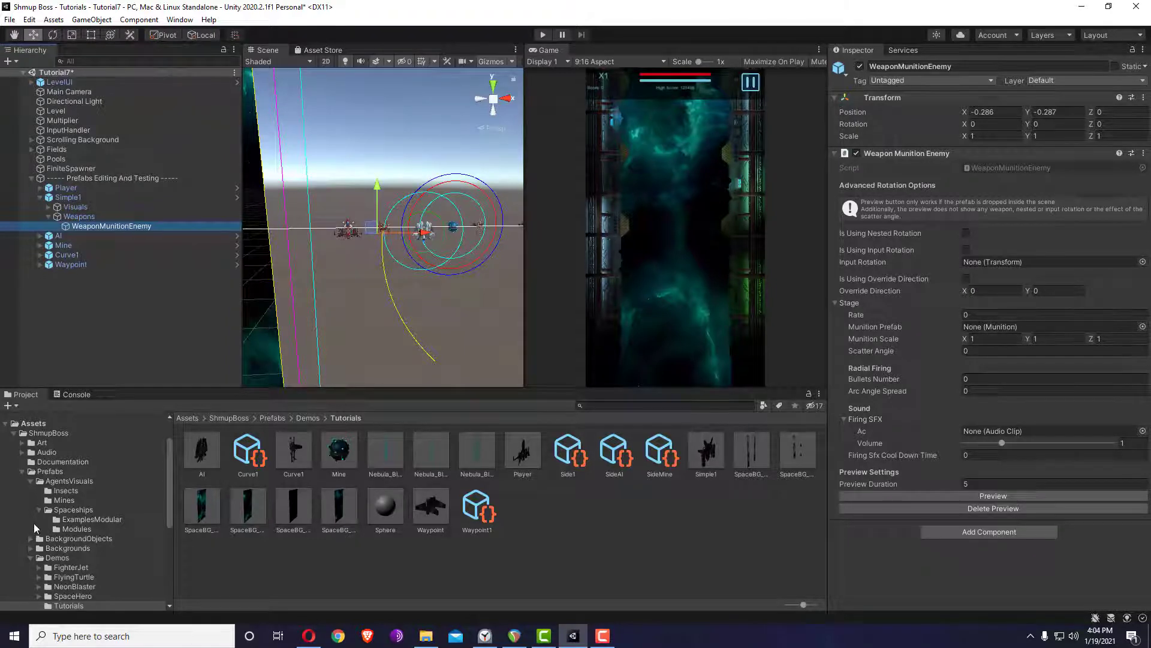
Duplicate the Bullet_1 prefab in Munition/Bullets and name the copy Bullet_Test.
scroll(76, 516, "down", 2)
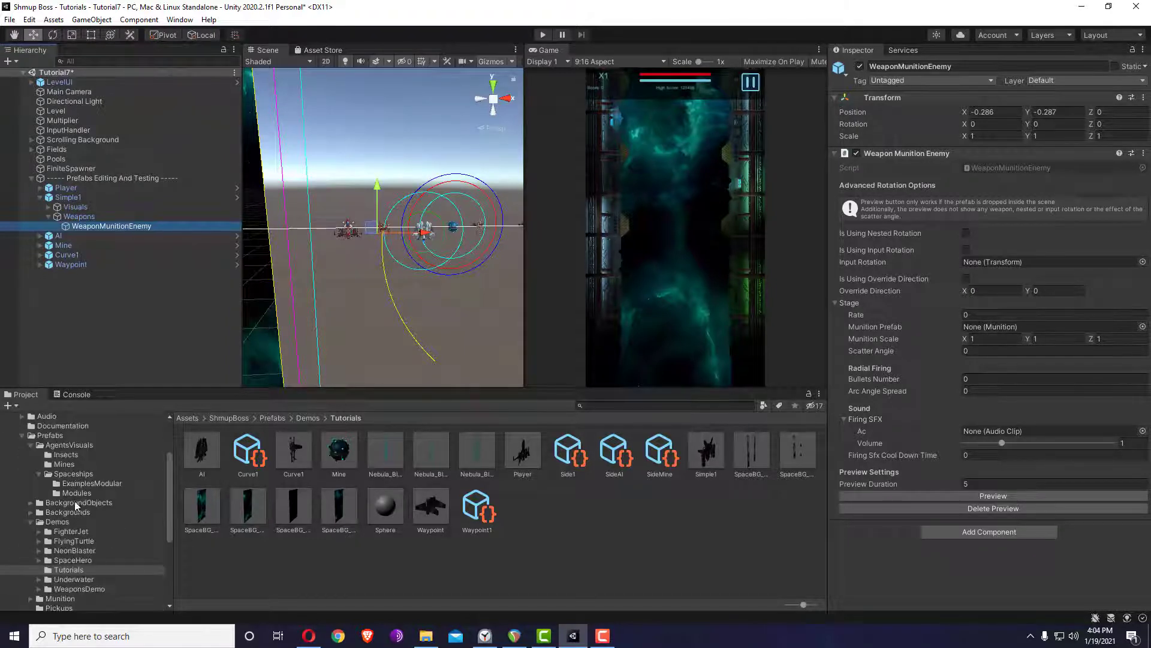
scroll(74, 534, "down", 2)
left_click(60, 562)
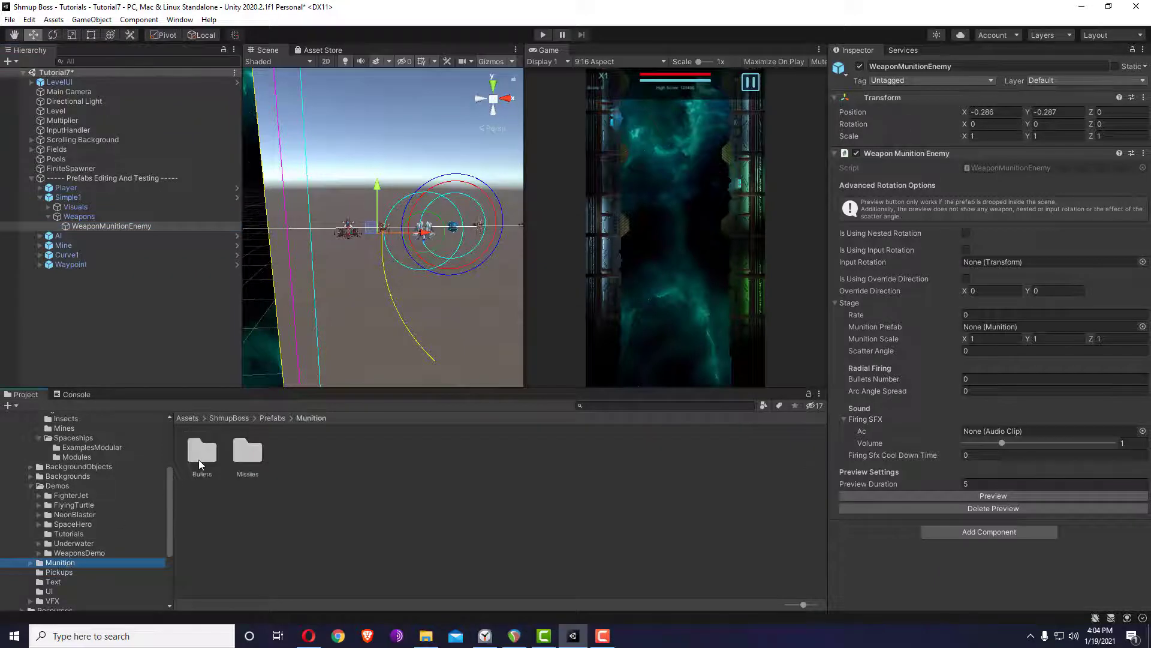
double_click(199, 459)
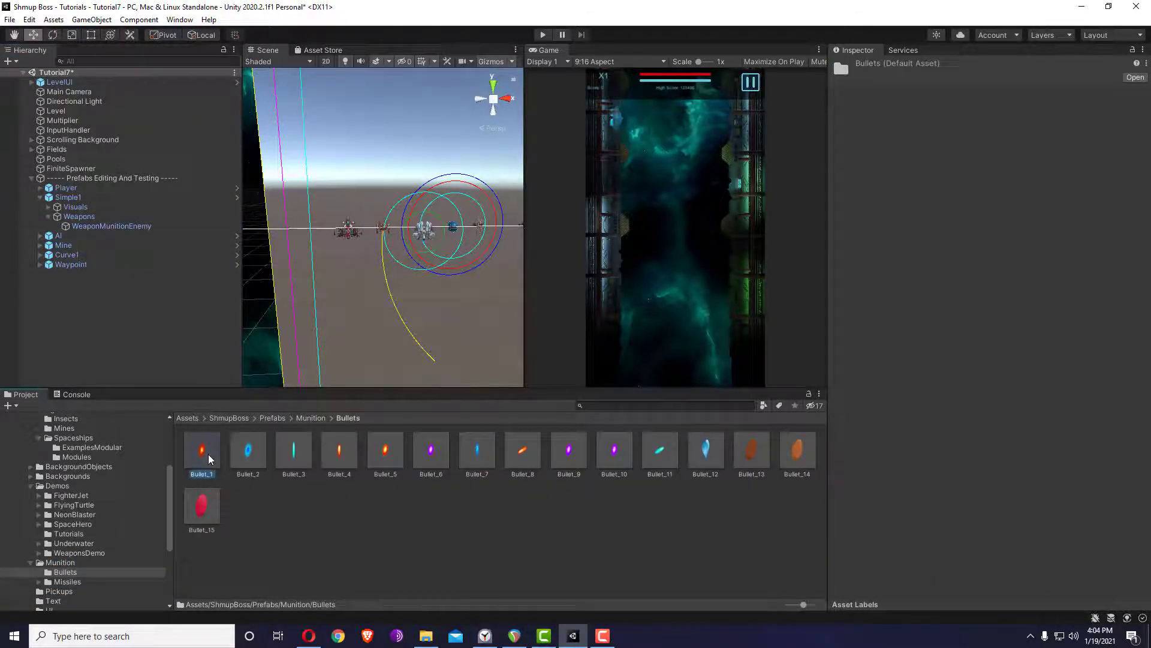
left_click(210, 459)
key("ctrl+d")
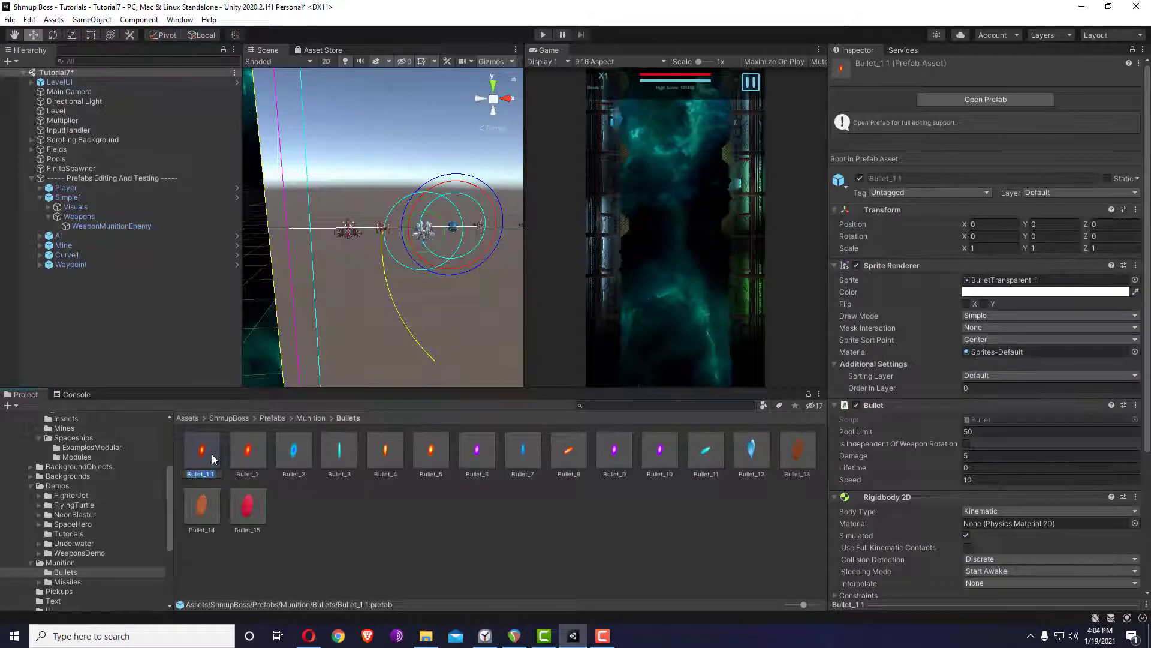
type("Bullet_Test")
key("Return")
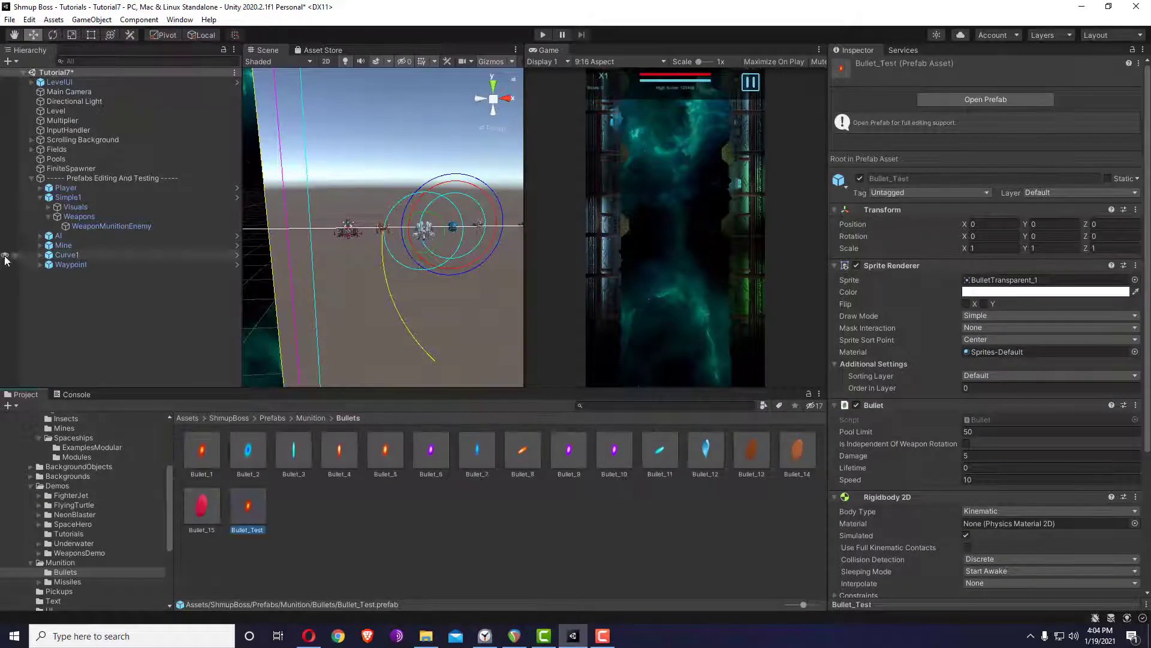
Assign a bullet prefab as WeaponMunitionEnemy's munition and bring up the firing-sound audio clips.
left_click(138, 223)
left_click_drag(1009, 418, 989, 328)
left_click(1143, 430)
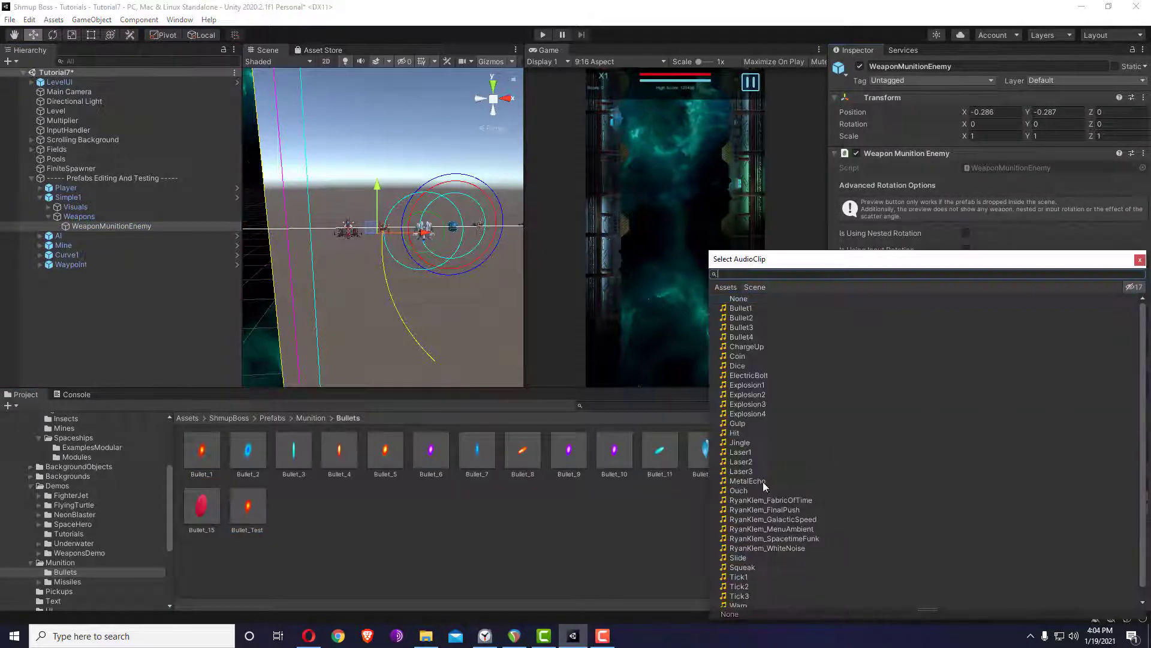
Choose Laser2 as the weapon's firing sound and preview its bullets.
double_click(749, 461)
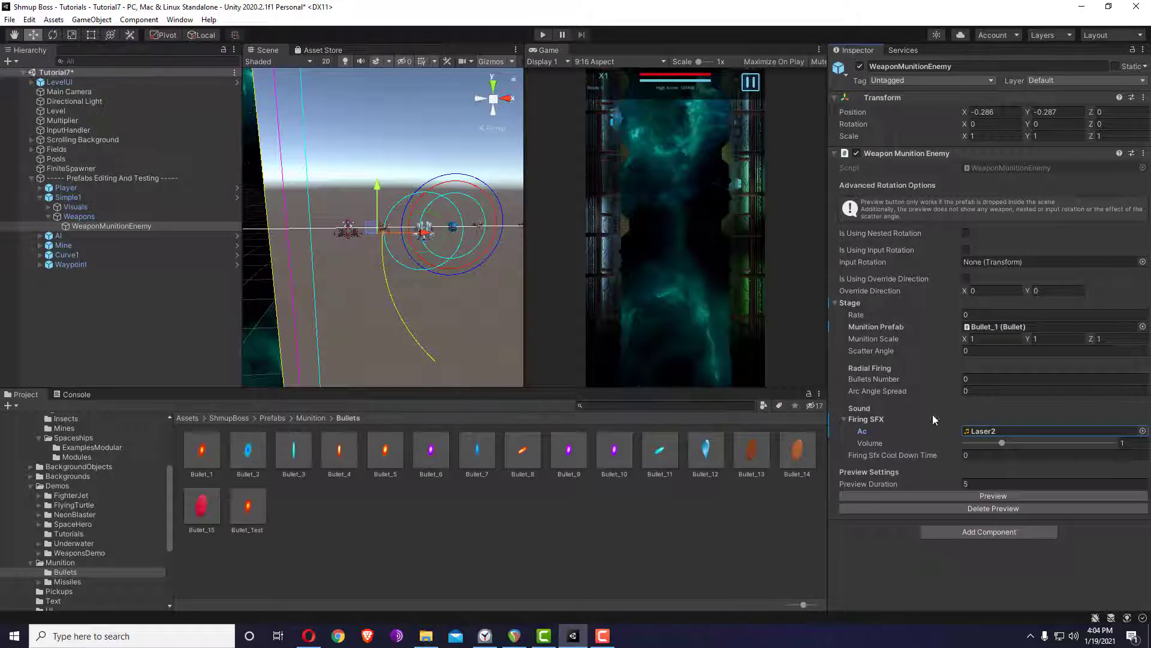
left_click(976, 314)
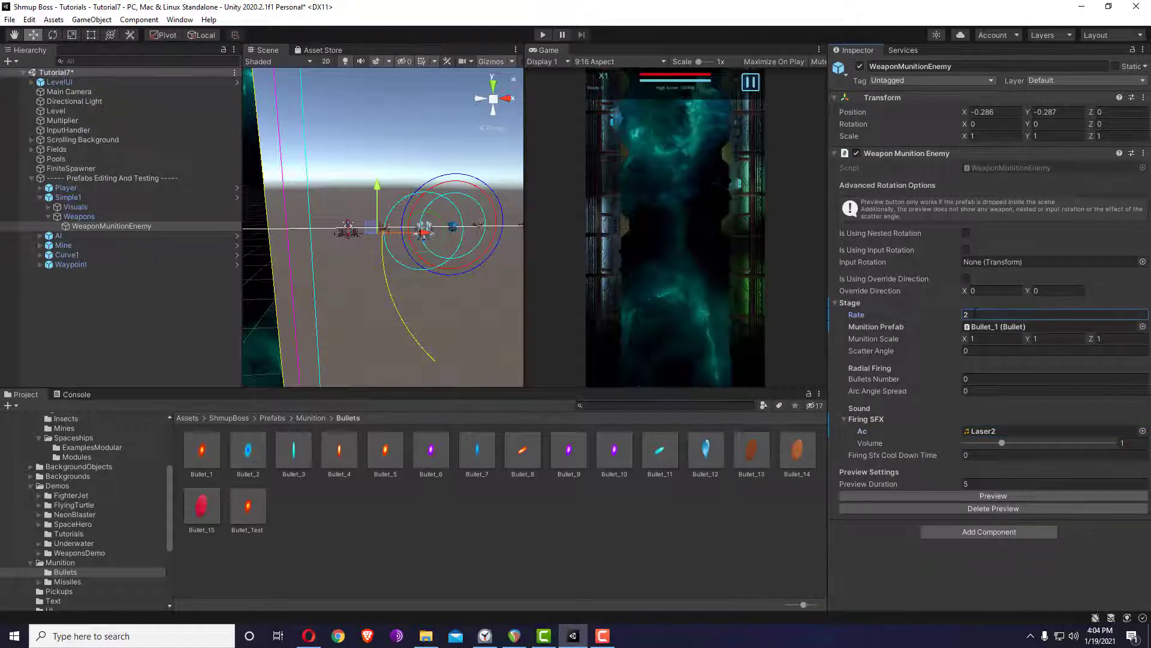
left_click(959, 498)
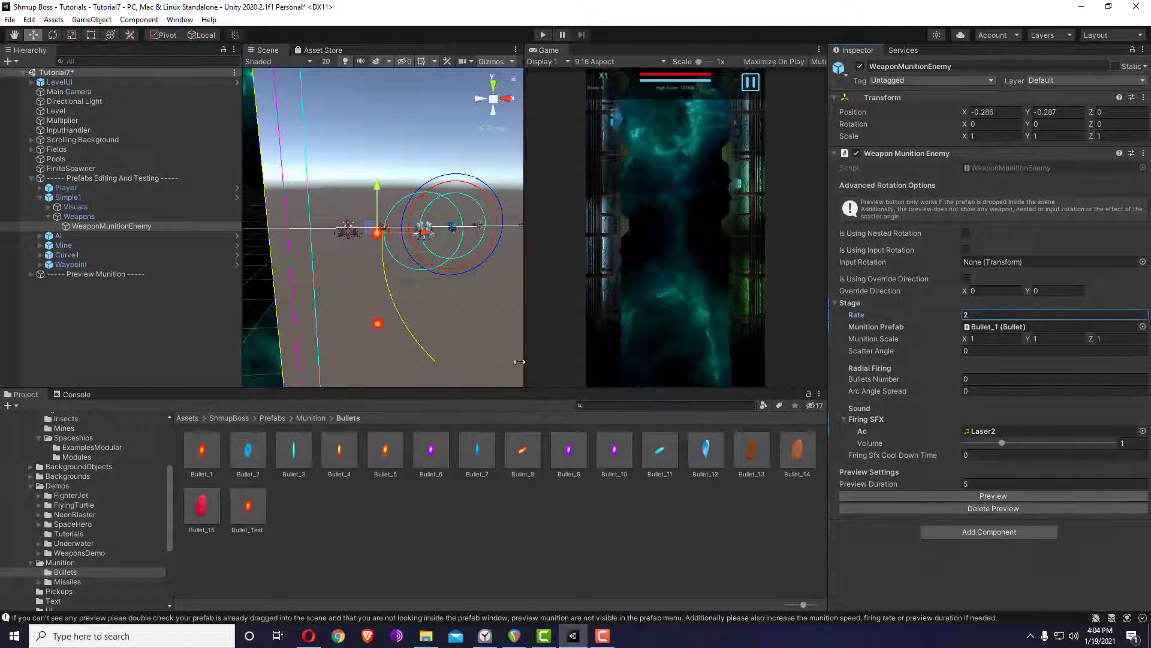
left_click_drag(510, 312, 580, 246, "alt")
Try a munition scale of 0.5 on X, Y and Z and preview the result.
left_click(993, 339)
type("0.5")
key("Tab")
type(".5")
key("Tab")
type(".5")
left_click(992, 495)
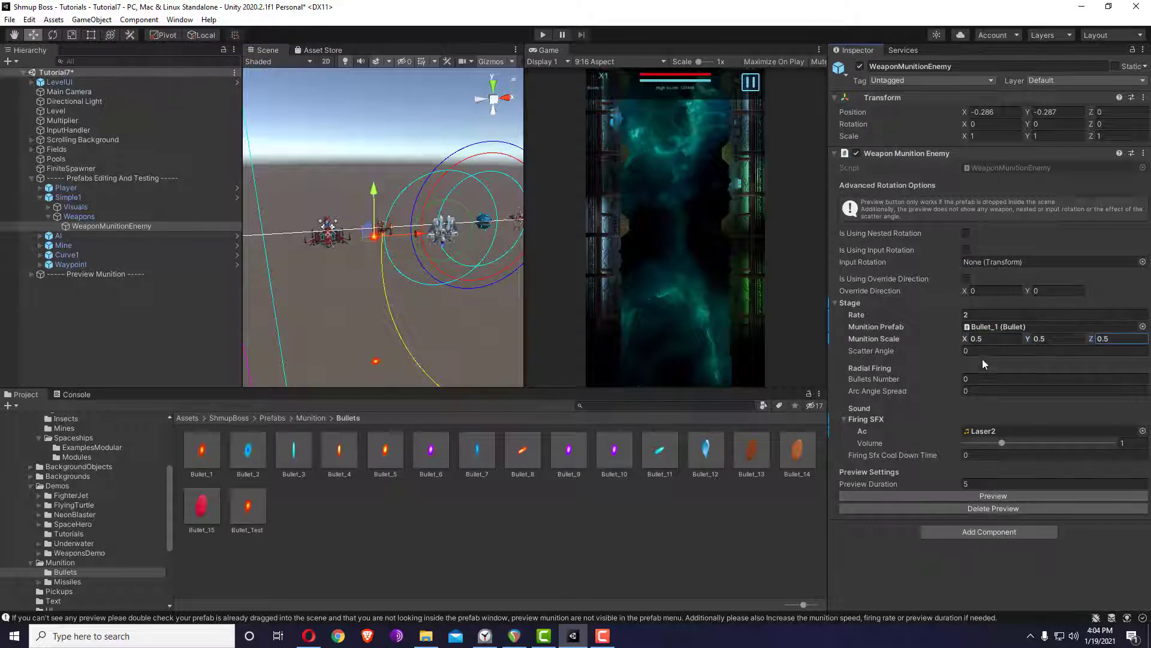
Shrink the munition scale to 0.3 and set the firing rate to 4.
left_click(999, 343)
type("0.3")
key("Tab")
type("0.3")
key("Tab")
left_click(1008, 495)
left_click_drag(397, 298, 390, 246, "alt")
left_click(976, 314)
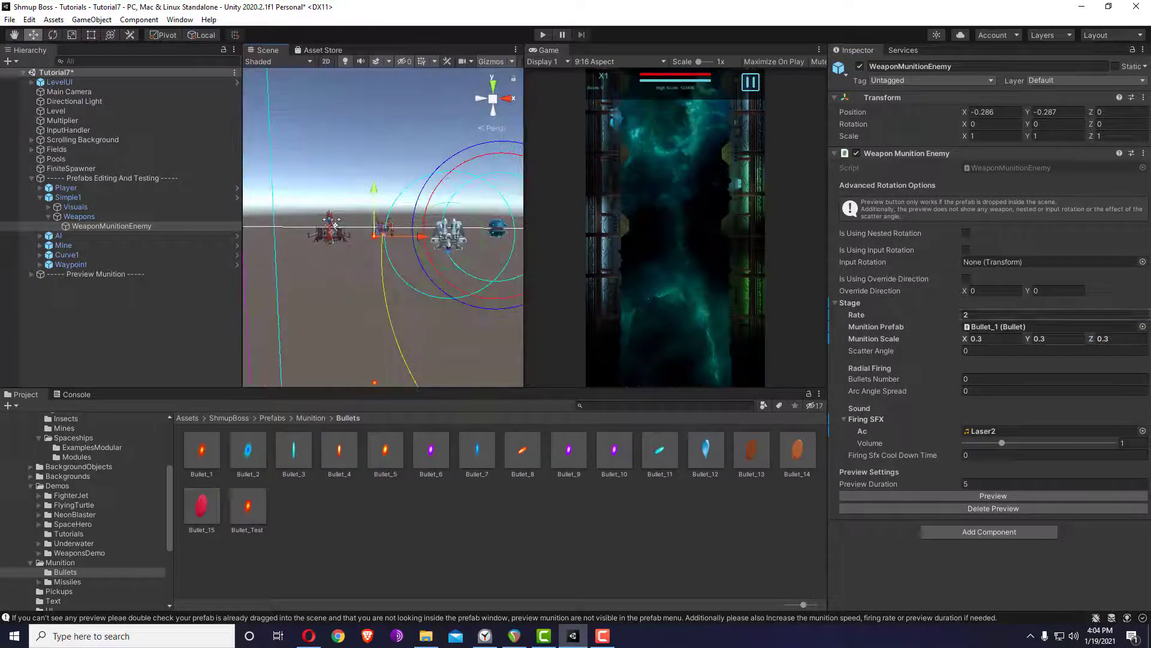
type("4")
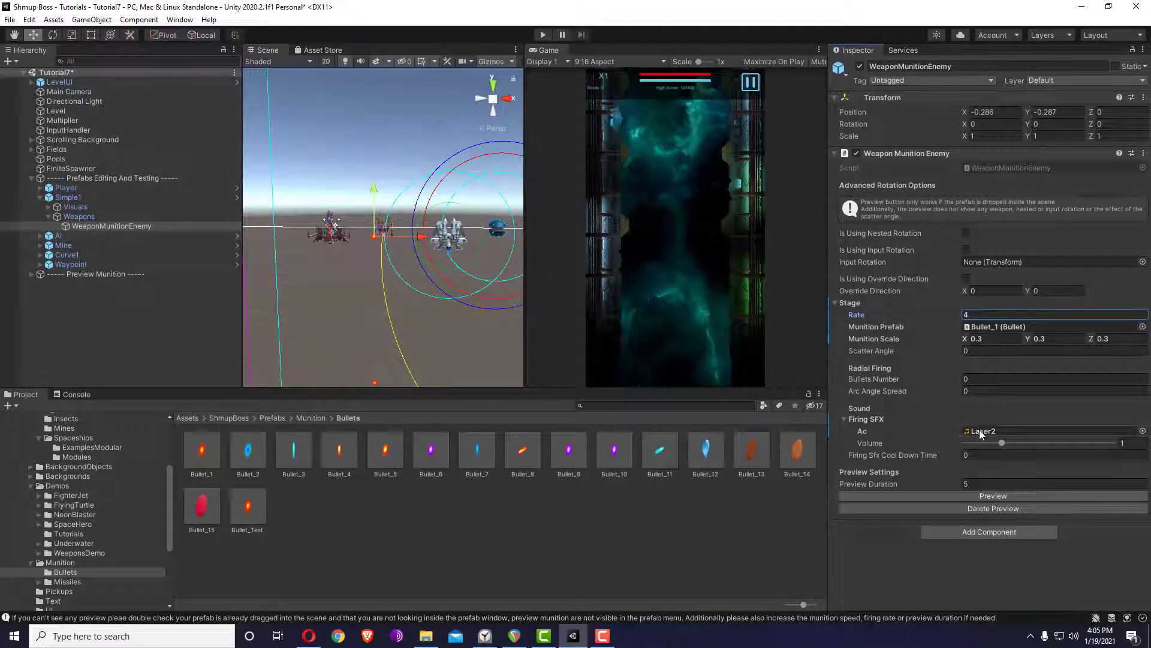
left_click(120, 198)
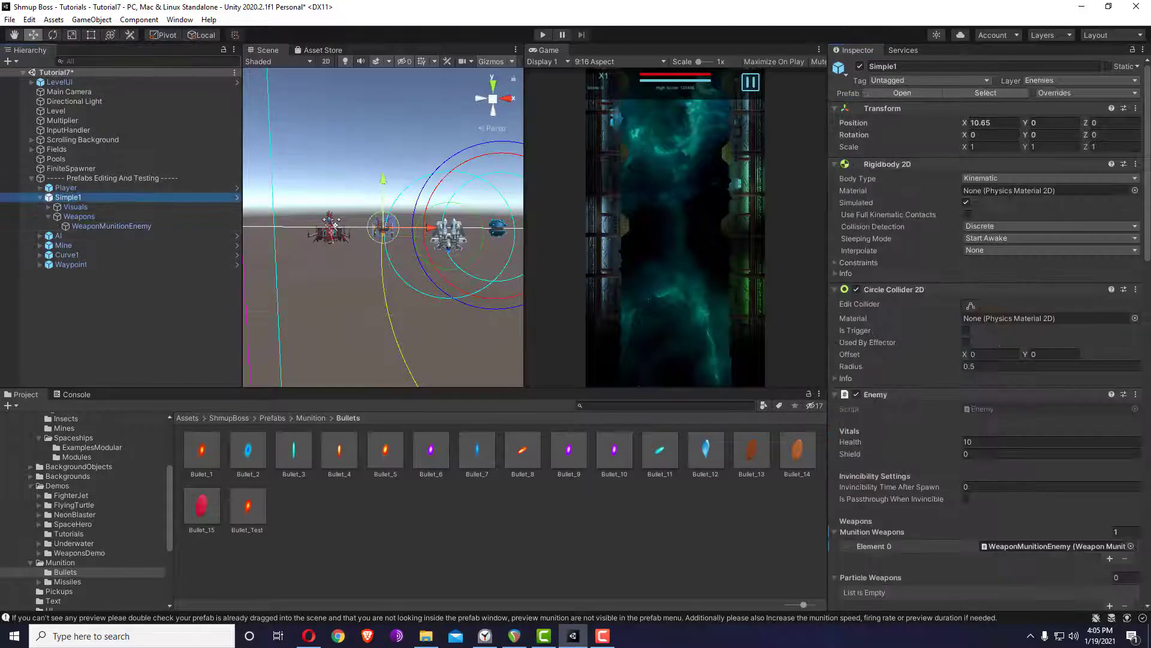
Make the Side1 wave spawn 2 enemies and set the first wave's Time For Next Wave to 60.
left_click(1058, 94)
left_click(1082, 219)
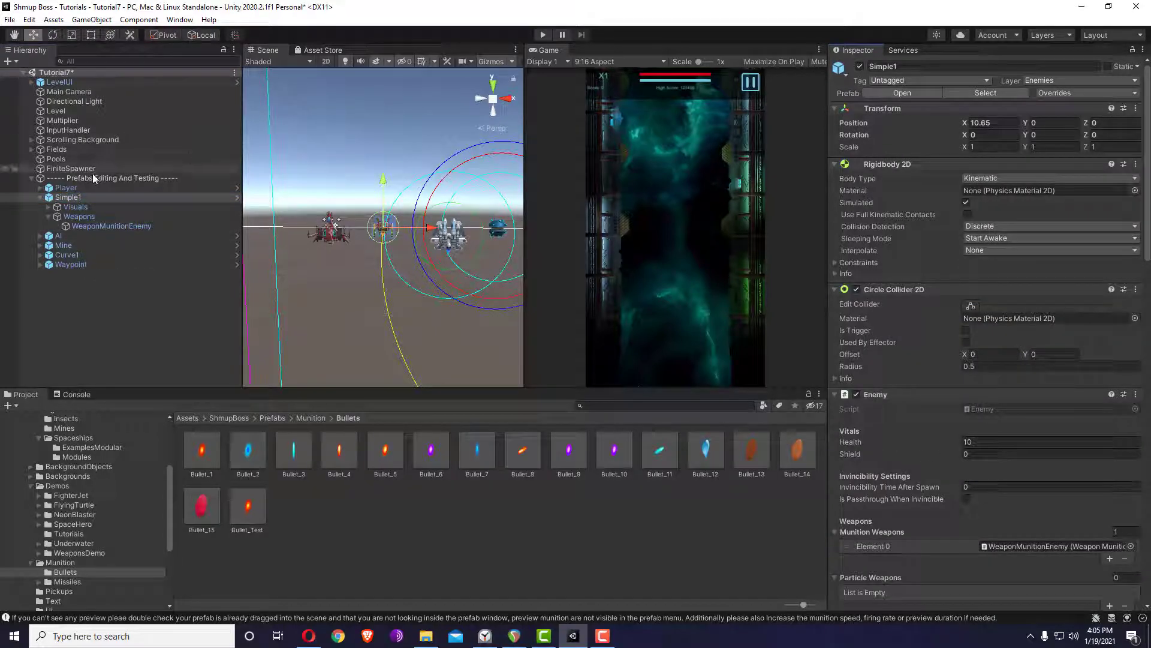
left_click(90, 170)
left_click(1027, 218)
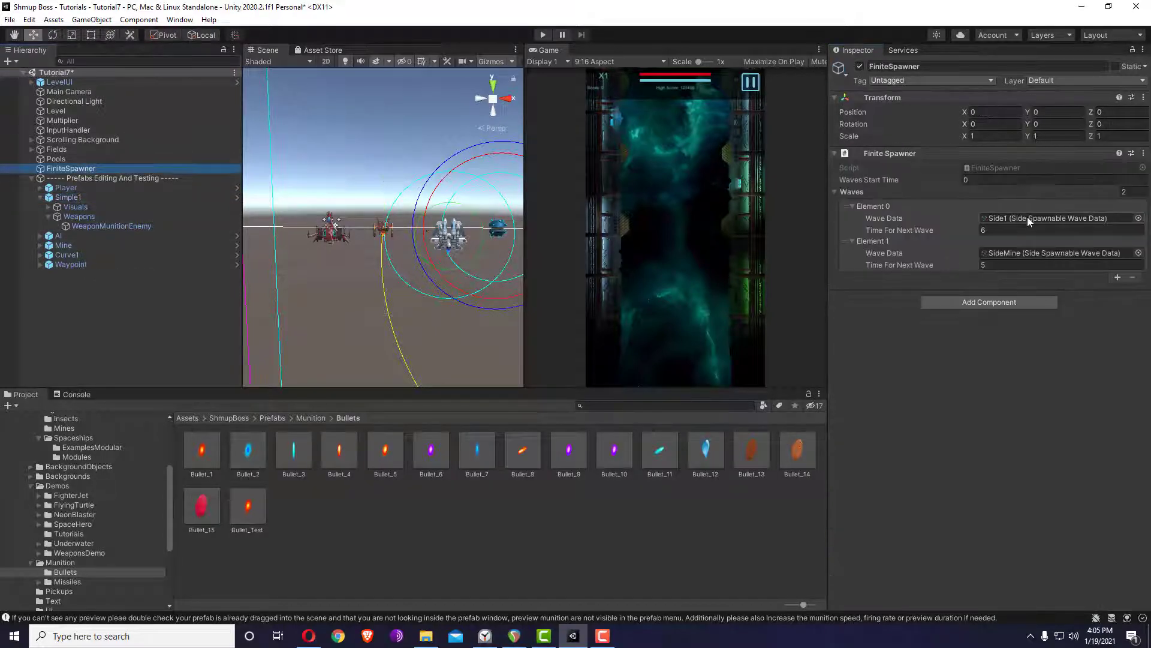
left_click(570, 459)
left_click(1007, 326)
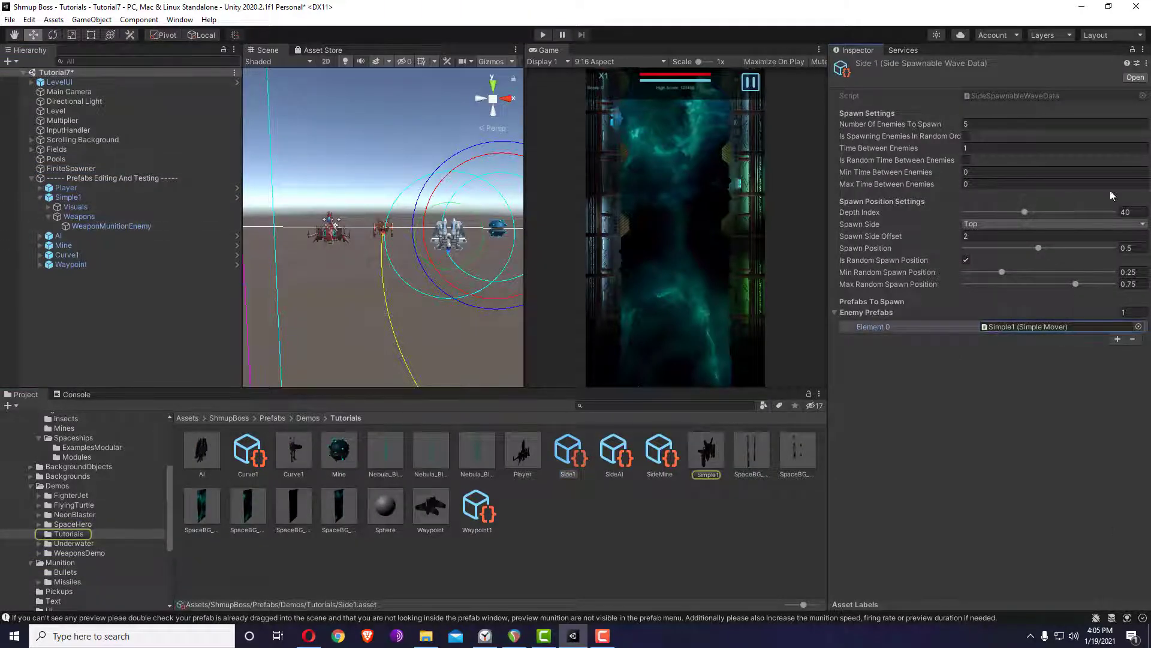
left_click(985, 125)
type("2")
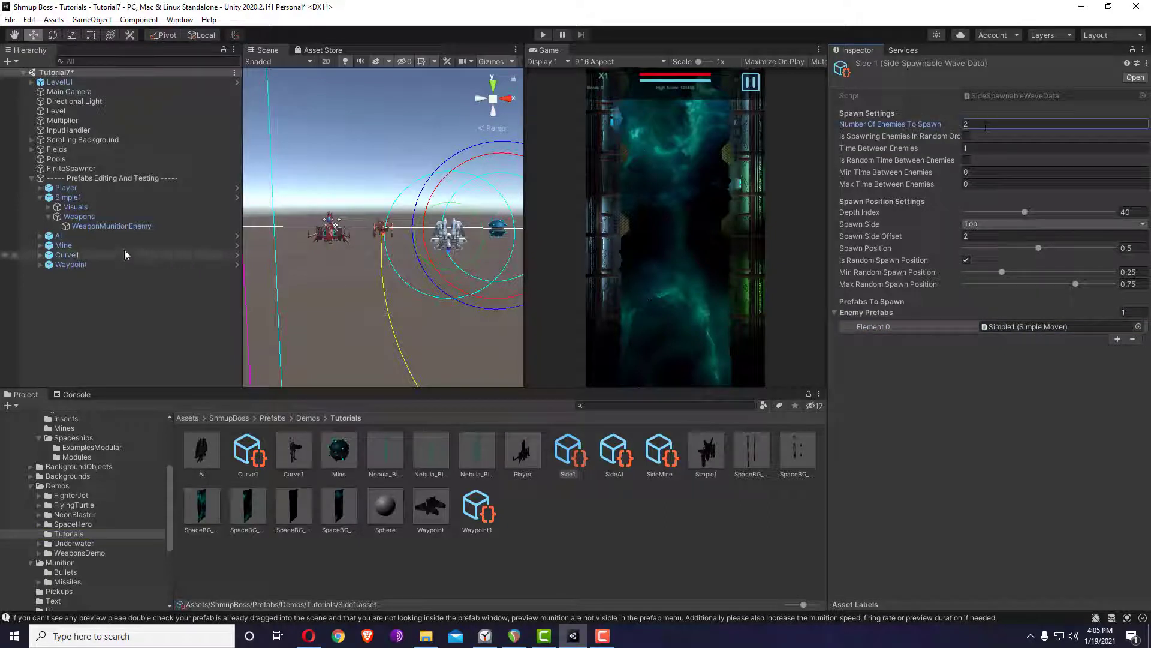
left_click(90, 169)
left_click(995, 230)
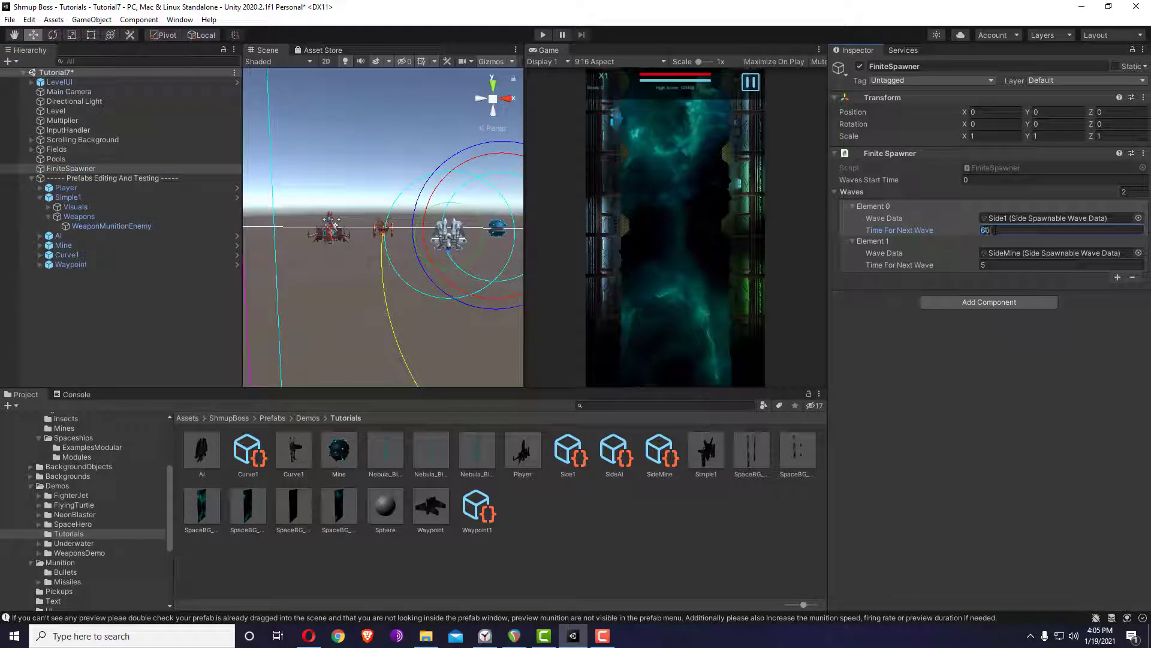
type("60")
Save the scene as Tutorial8 in the Scenes/Tutorials folder.
left_click(9, 19)
left_click(36, 78)
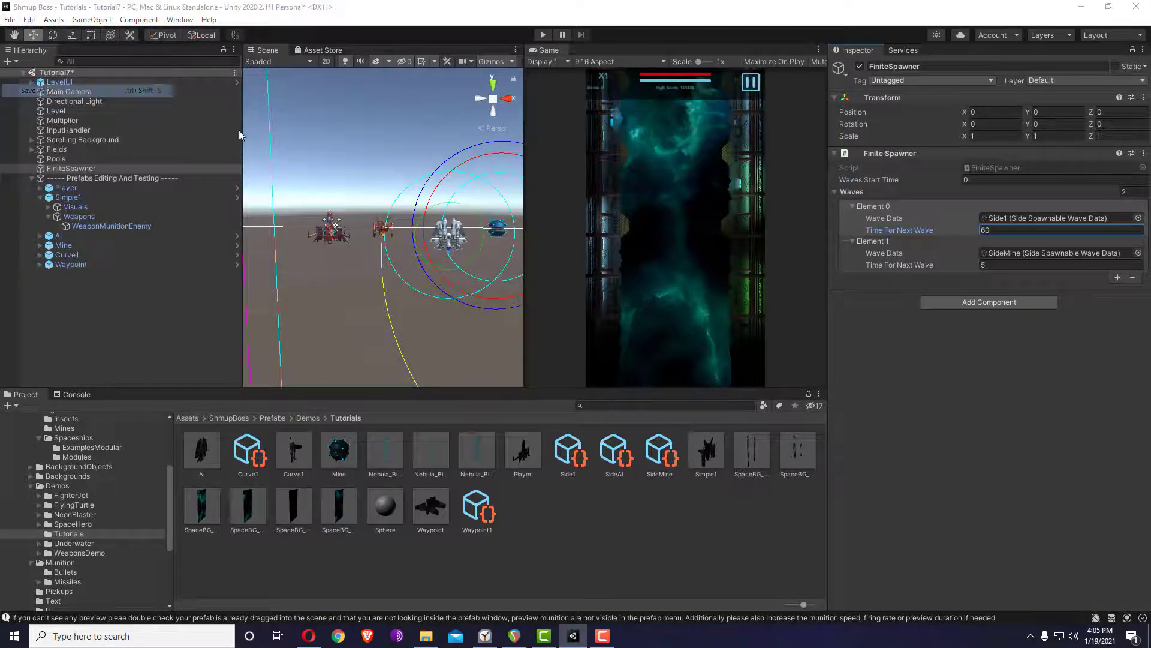
double_click(529, 246)
double_click(521, 220)
left_click(523, 258)
left_click(517, 358)
key("BackSpace")
key("BackSpace")
key("BackSpace")
key("BackSpace")
key("BackSpace")
key("BackSpace")
key("BackSpace")
type("8")
key("Return")
Play-test the Tutorial8 scene to watch Simple1 fire, then stop.
left_click(542, 34)
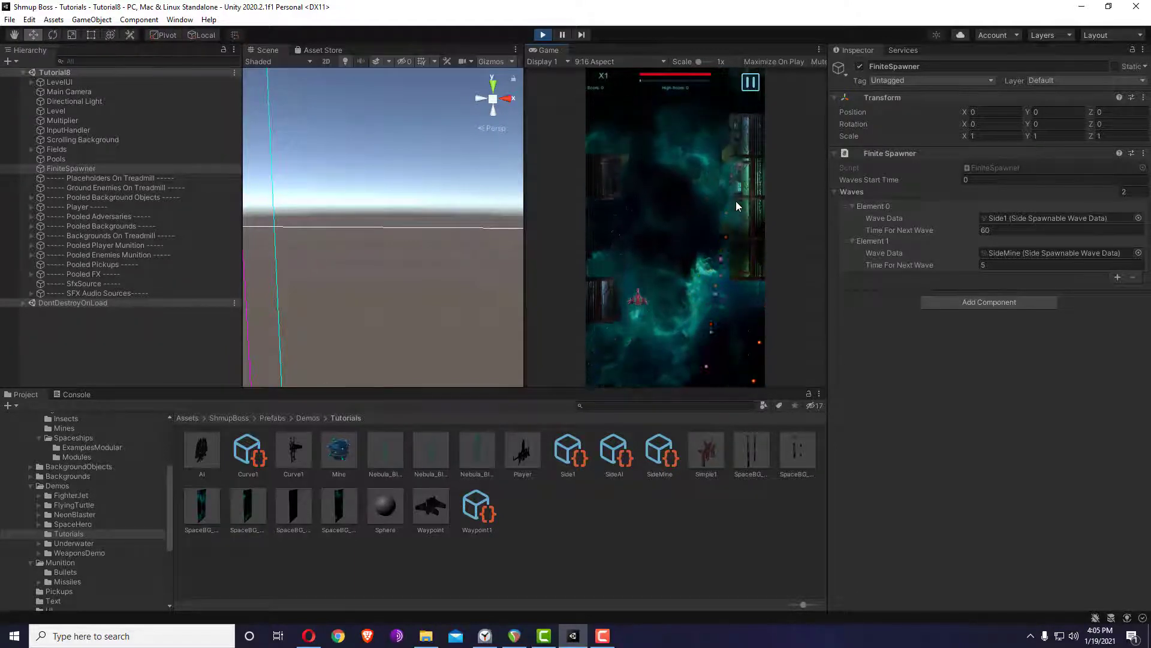
left_click(542, 35)
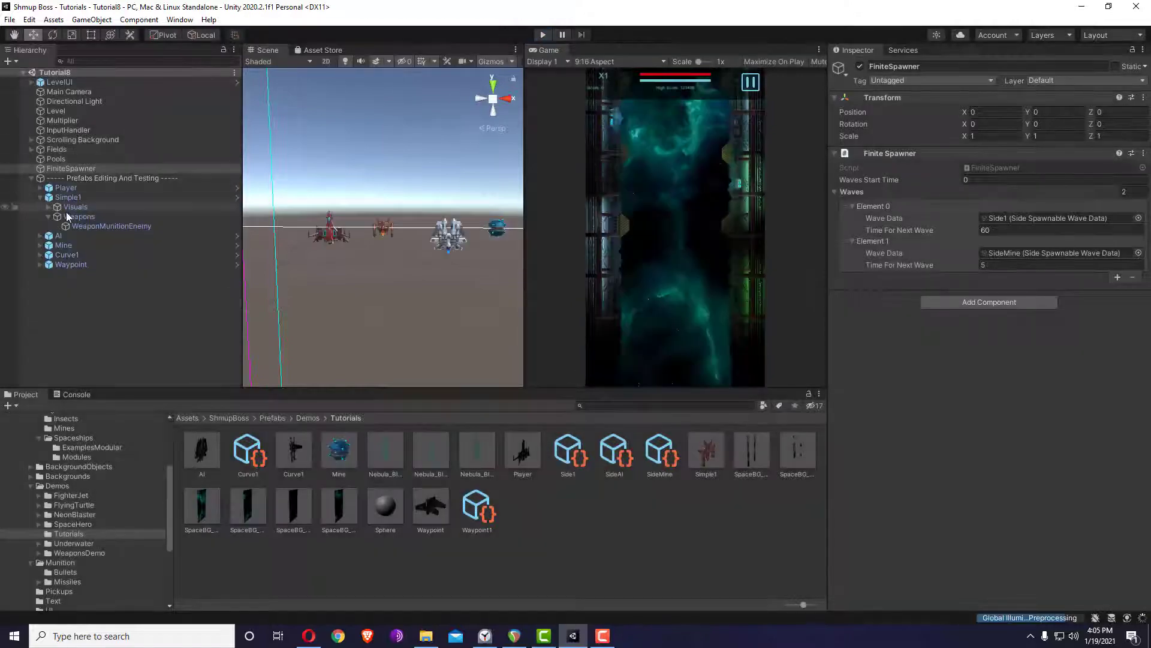
Change an Enemy Shooter option on Simple1, review its prefab overrides, and test-run the scene.
left_click(75, 200)
scroll(1092, 429, "down", 10)
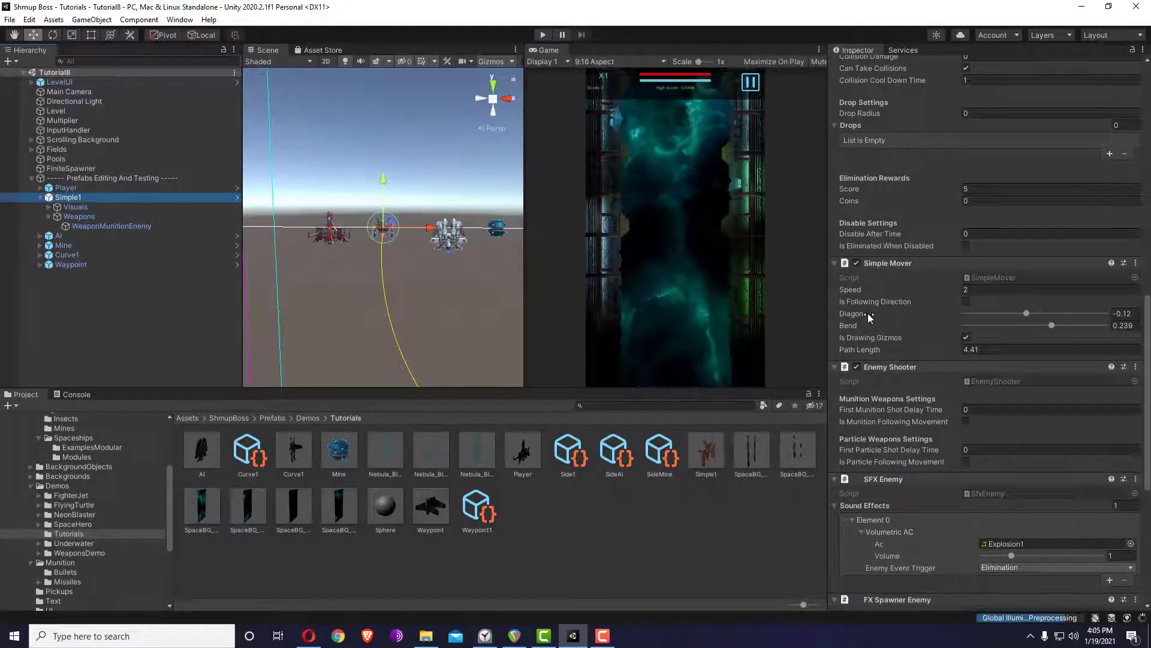
left_click(966, 301)
scroll(1049, 199, "up", 10)
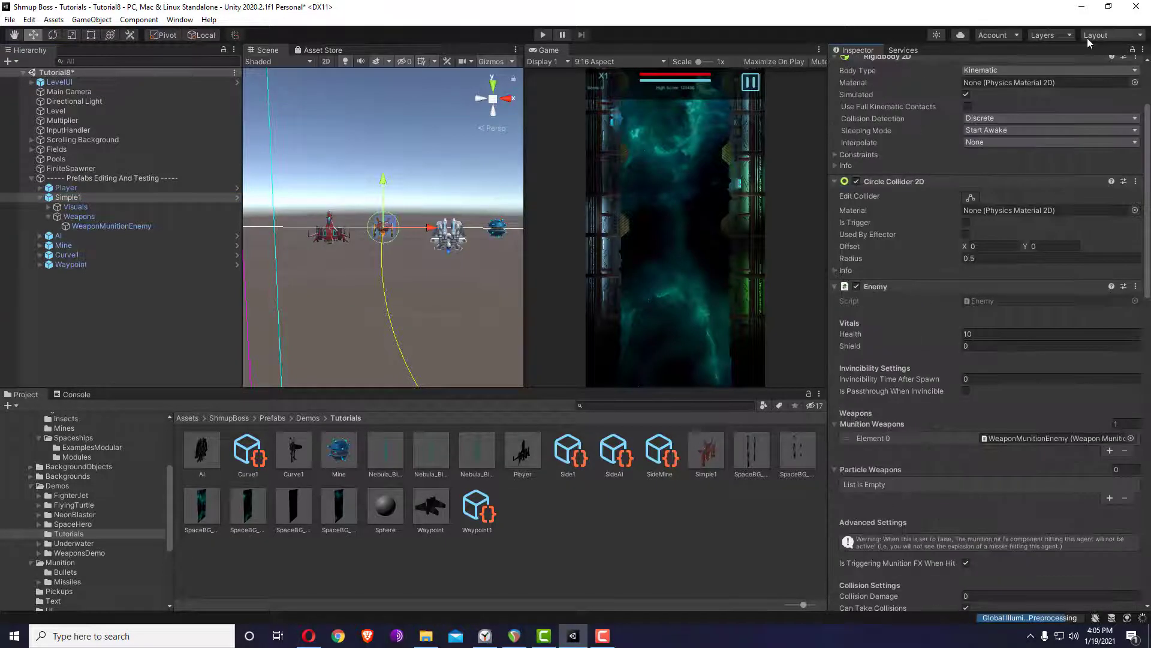
scroll(1100, 72, "up", 3)
left_click(1103, 90)
left_click(542, 36)
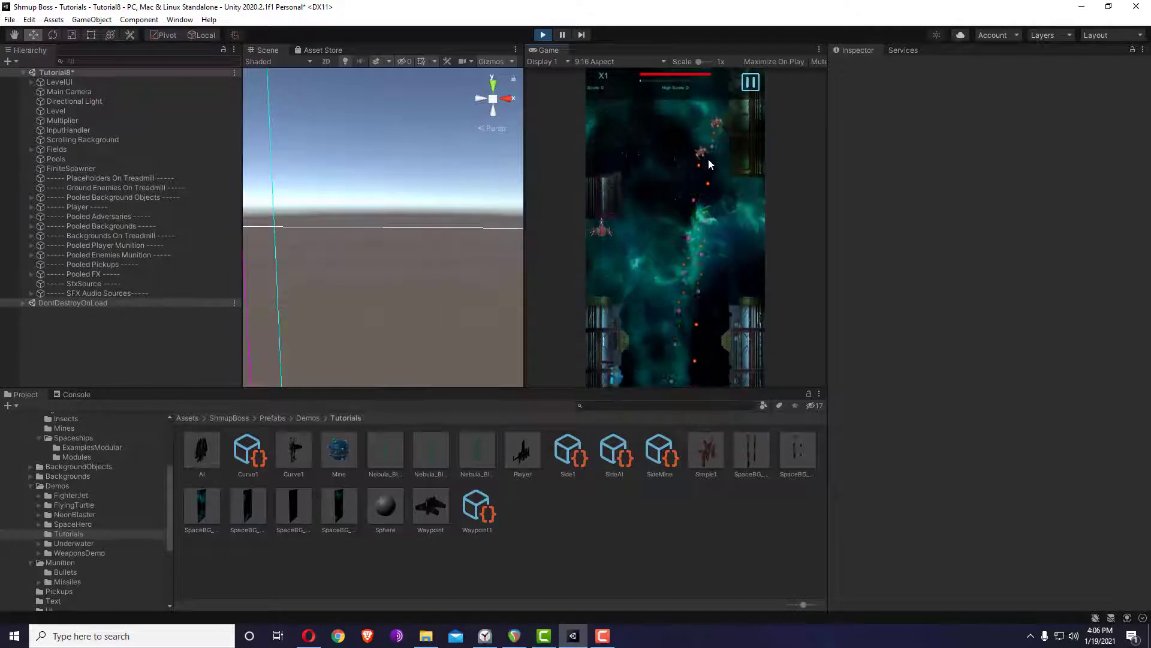
left_click(541, 36)
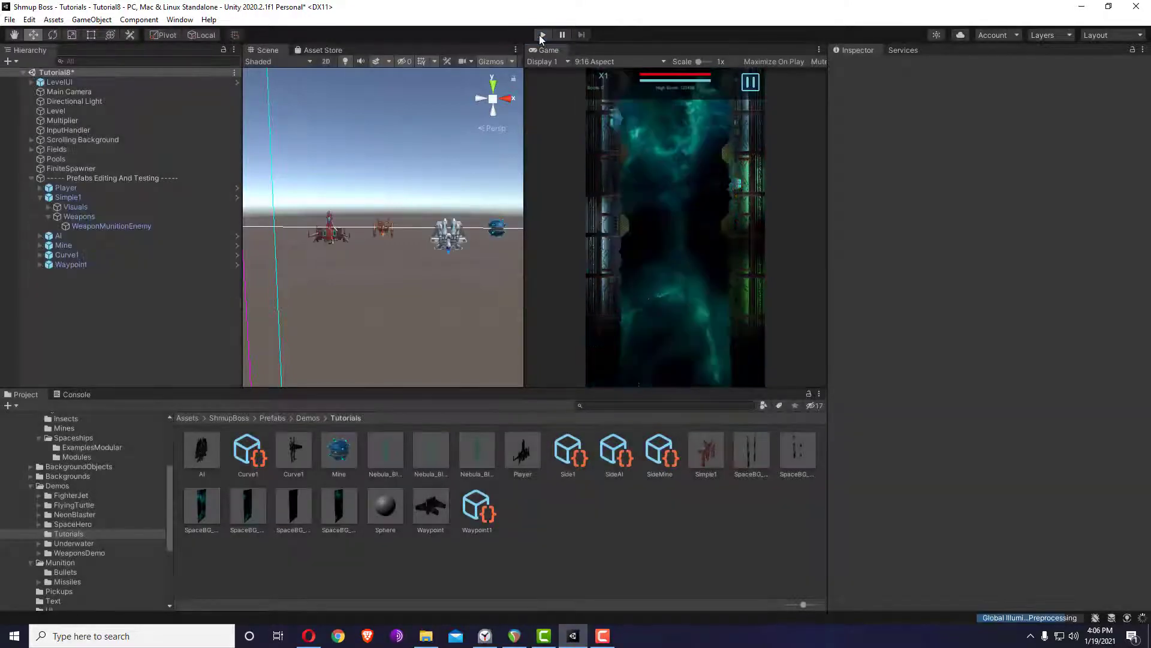
Tick Is Munition Following Movement on Simple1 and apply all overrides to its prefab.
left_click(153, 225)
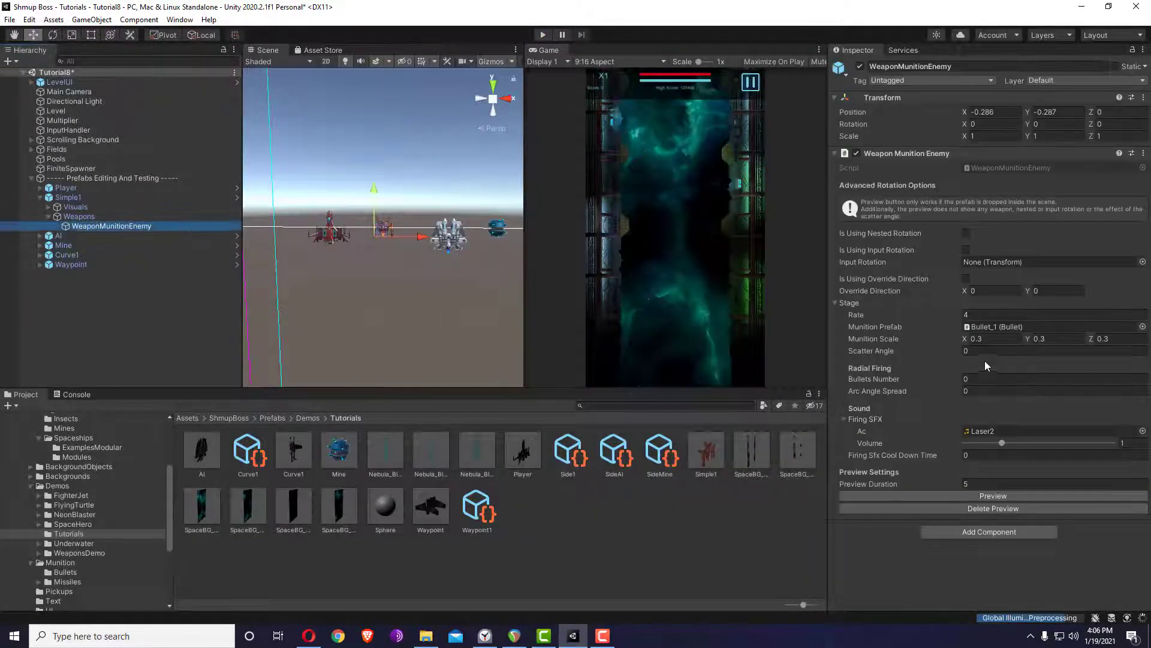
left_click(105, 197)
scroll(897, 383, "down", 10)
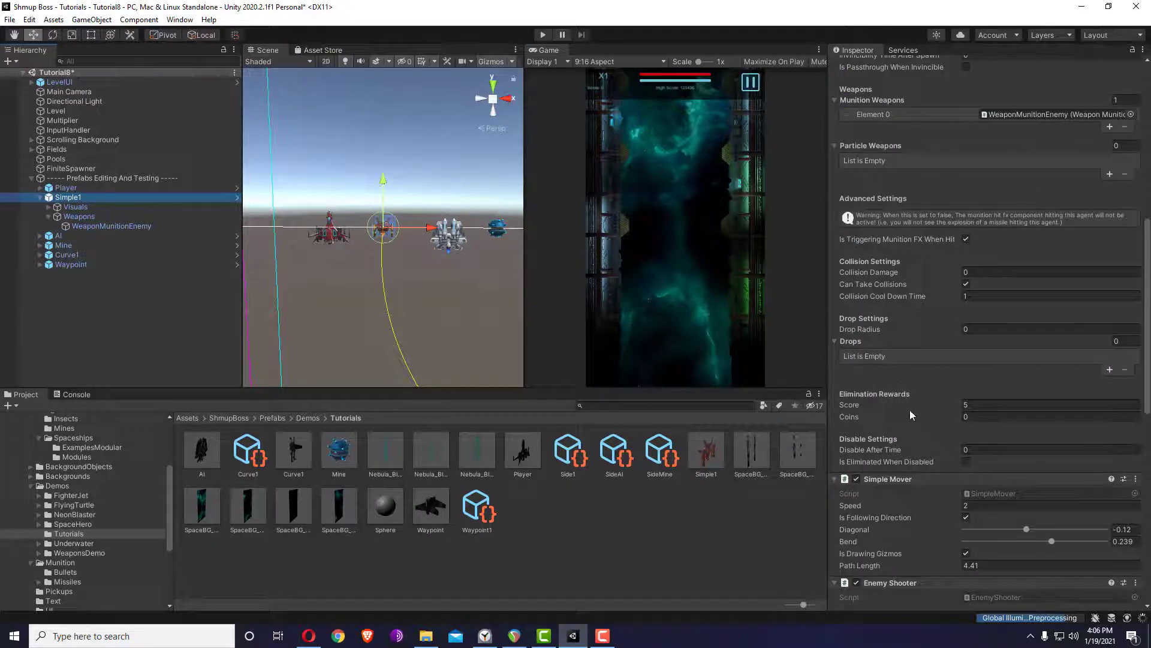
scroll(916, 441, "down", 5)
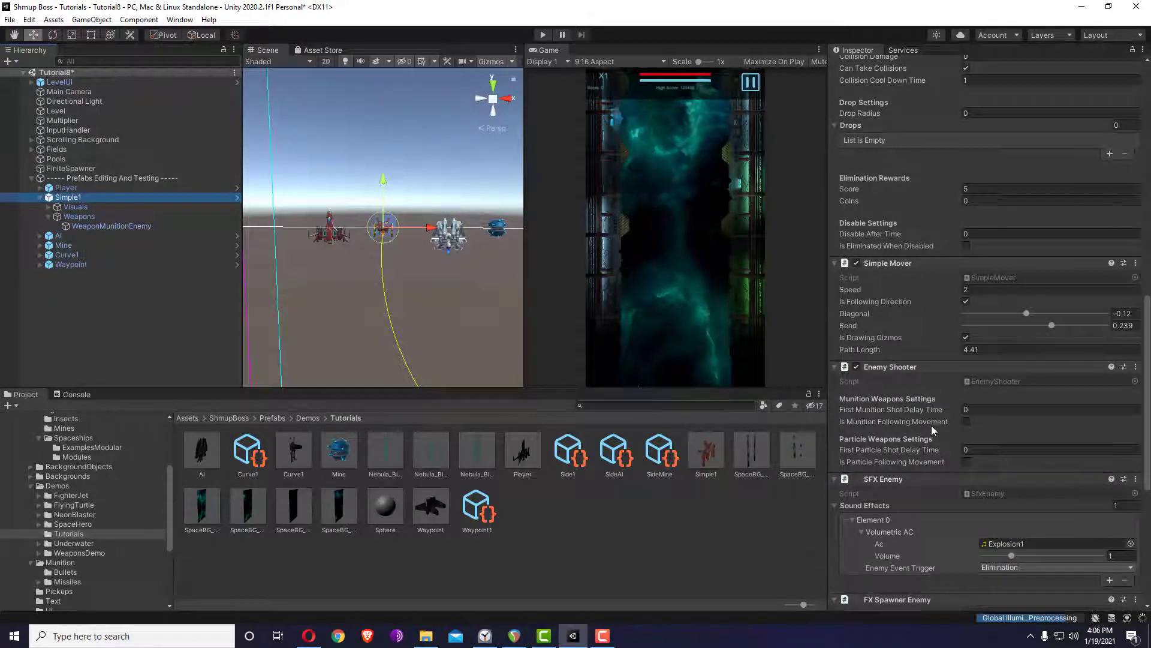
left_click(966, 422)
scroll(957, 474, "up", 5)
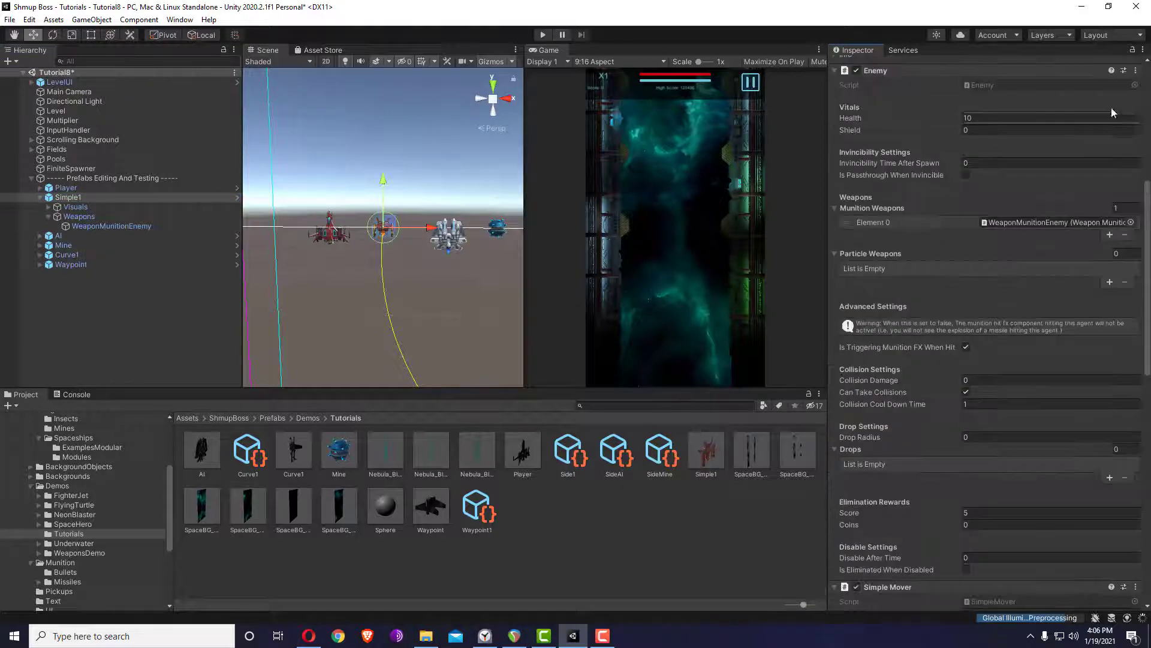
scroll(1019, 240, "up", 8)
left_click(1131, 93)
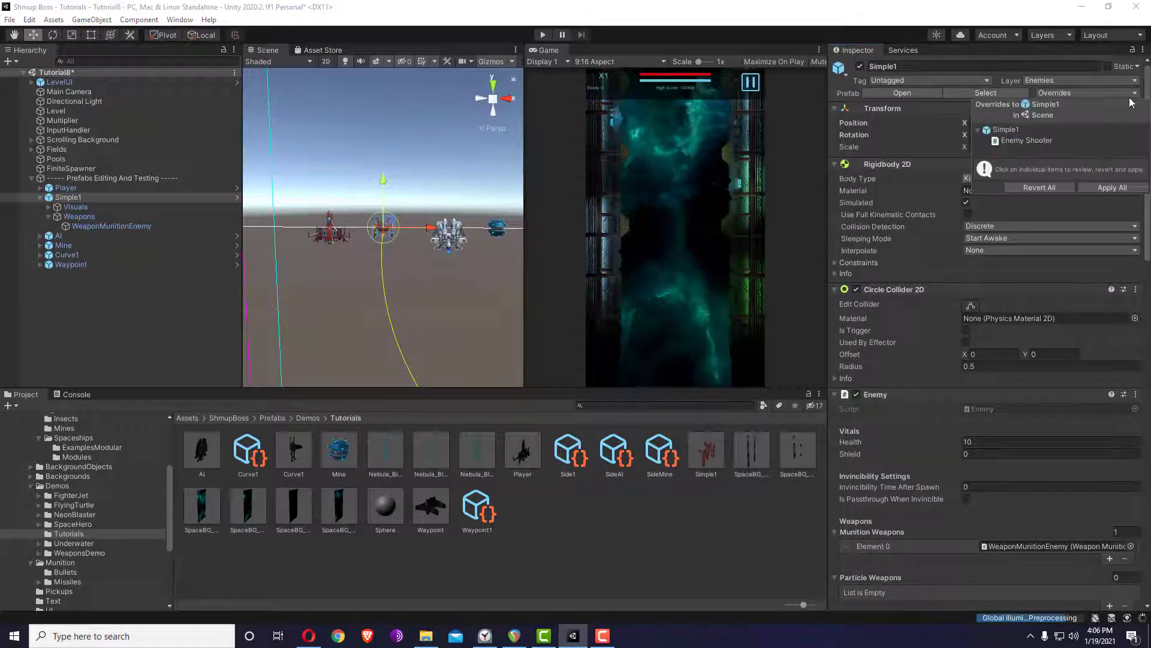
left_click(1110, 188)
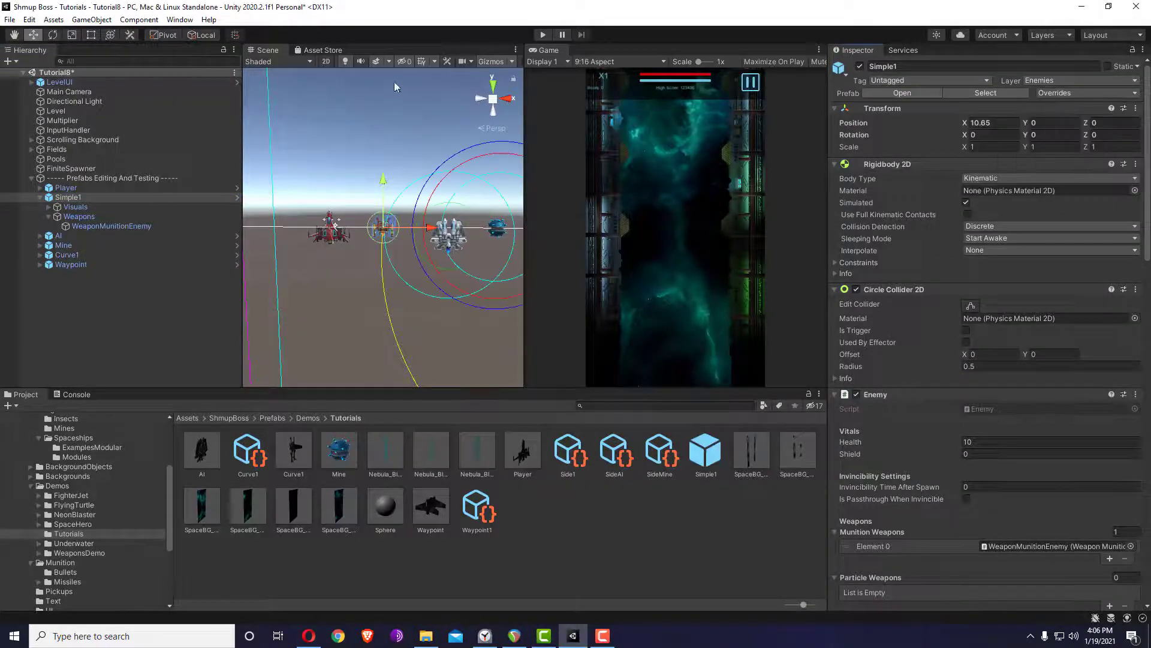
Run and stop another play test, then select WeaponMunitionEnemy under Simple1 > Weapons.
left_click(541, 36)
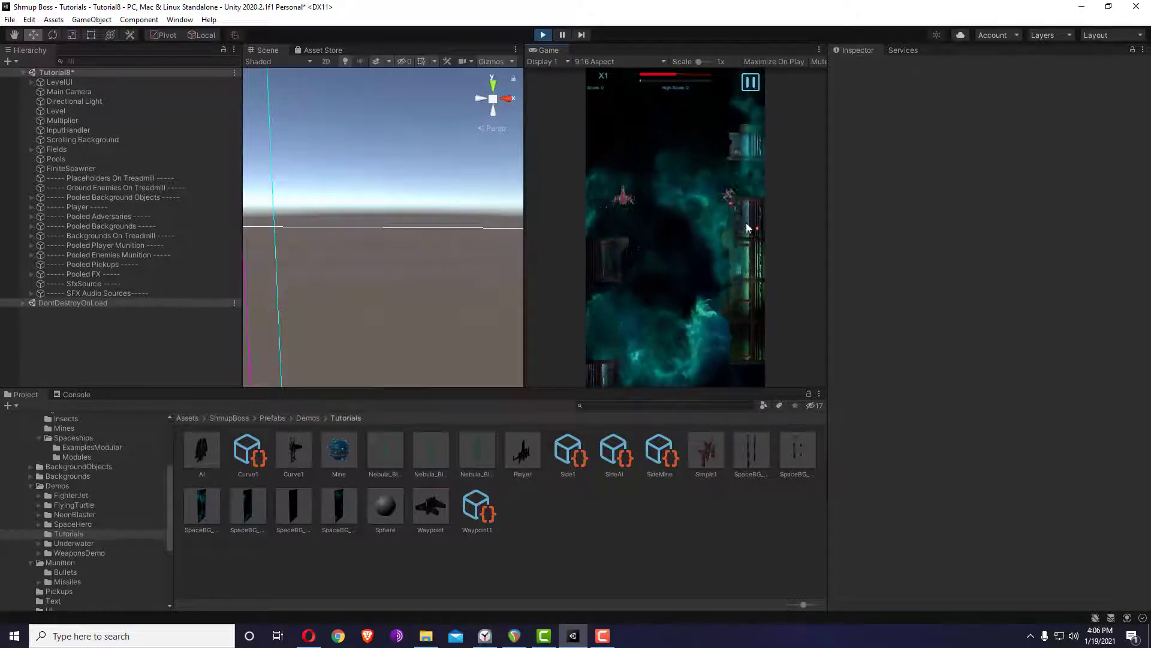
left_click(539, 36)
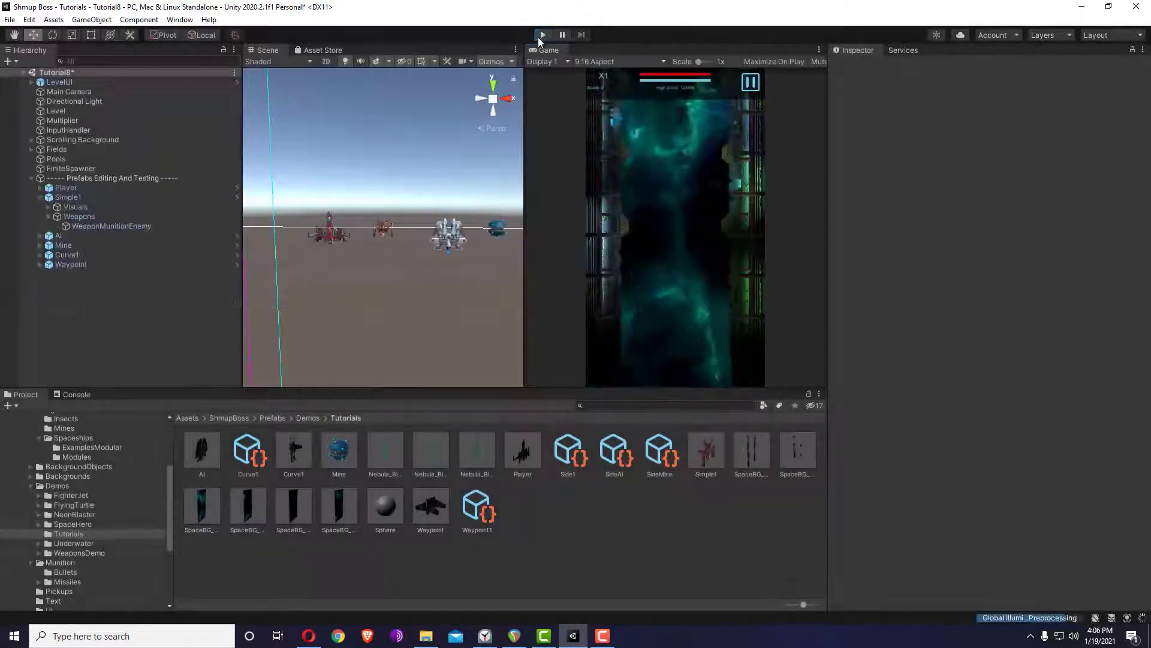
left_click(140, 228)
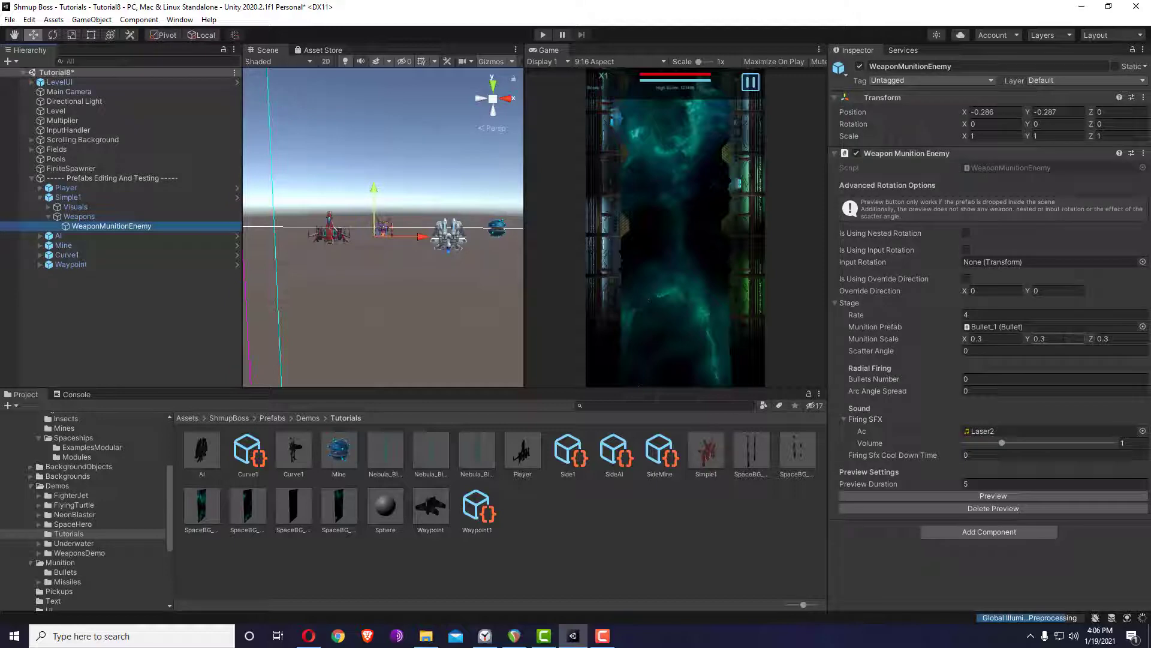
Uncheck Is Munition Following Movement in Simple1's Enemy Shooter.
left_click(91, 198)
scroll(984, 484, "down", 10)
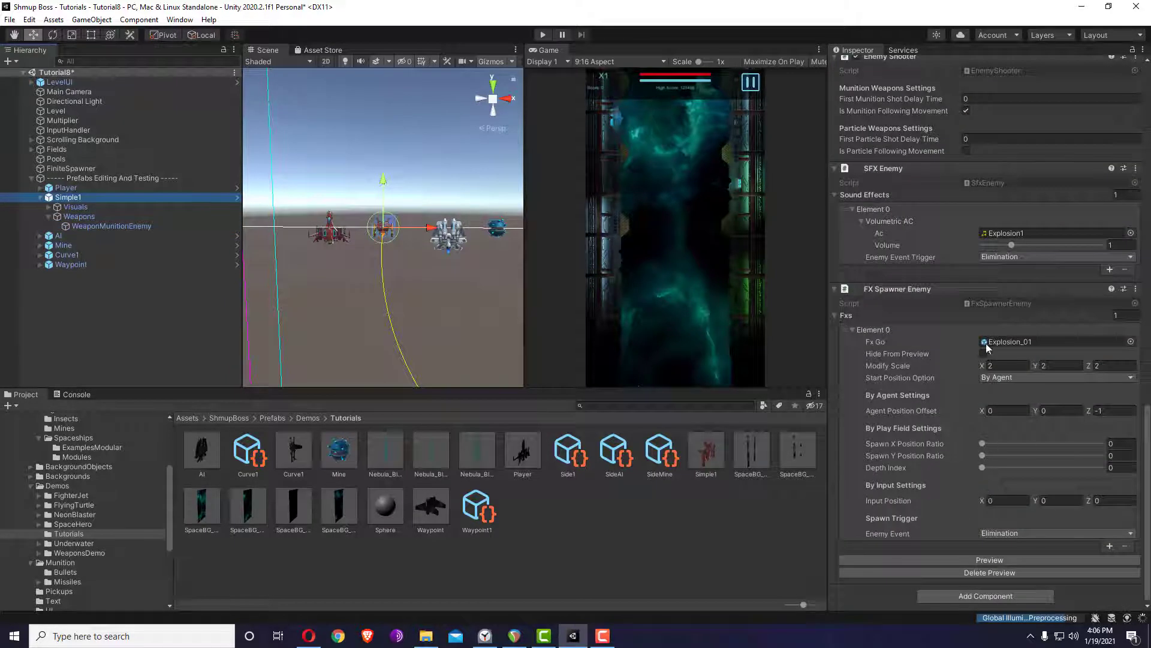
scroll(991, 291, "up", 5)
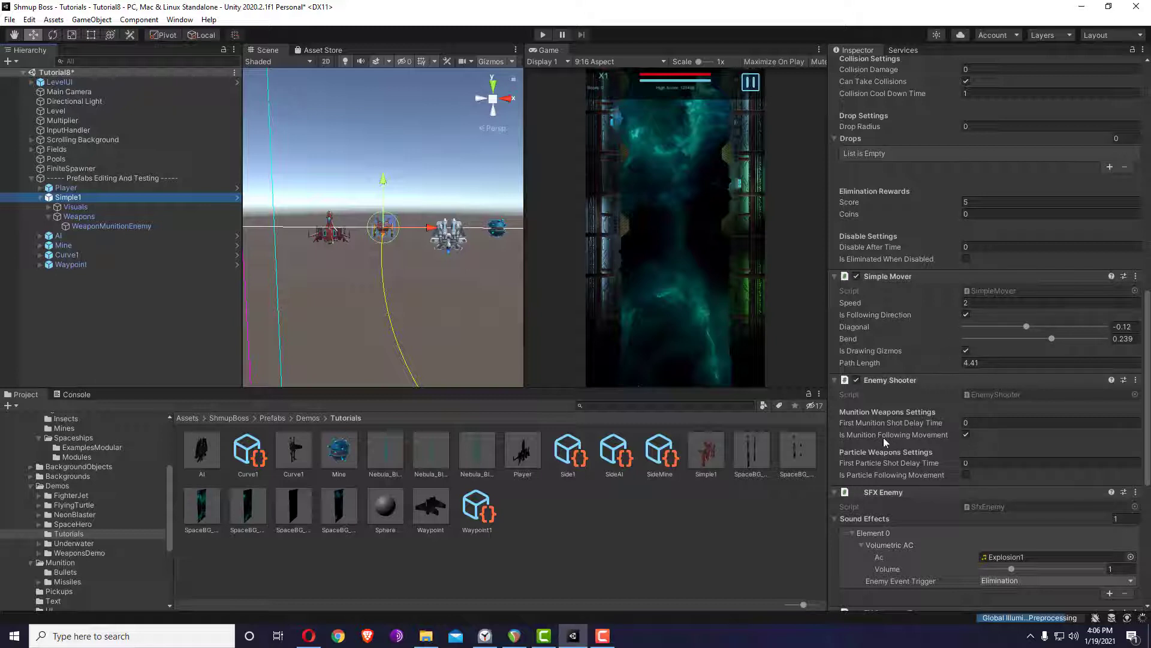
left_click(966, 435)
Review WeaponMunitionEnemy's settings, then select FiniteSpawner to view its waves.
left_click(127, 225)
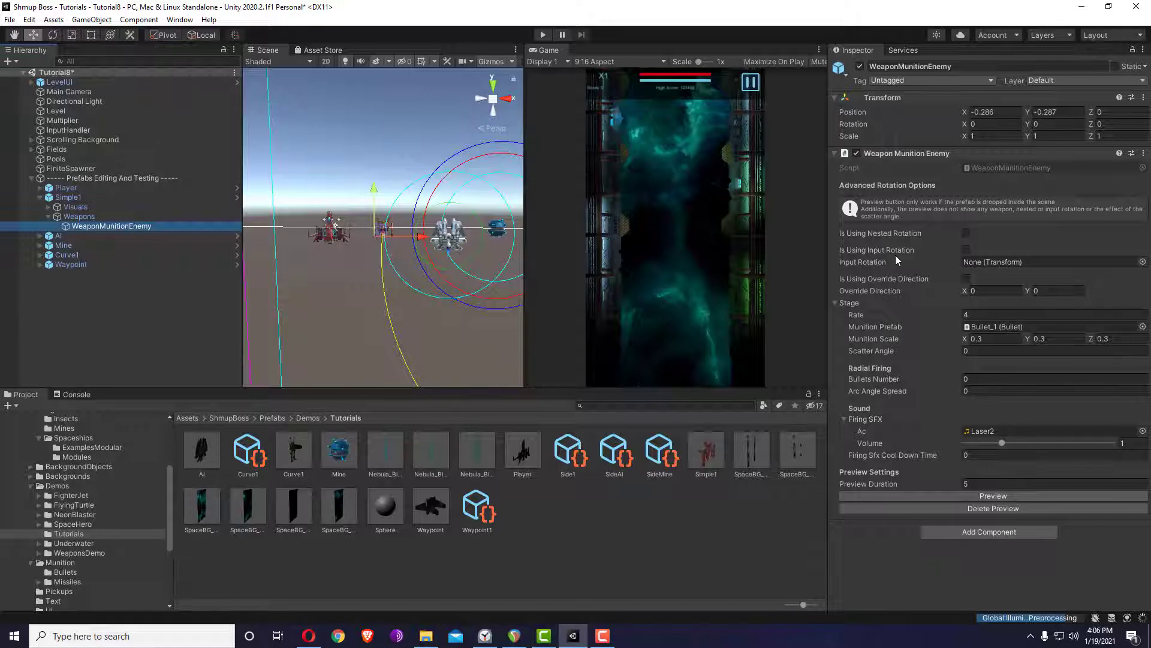
left_click(121, 198)
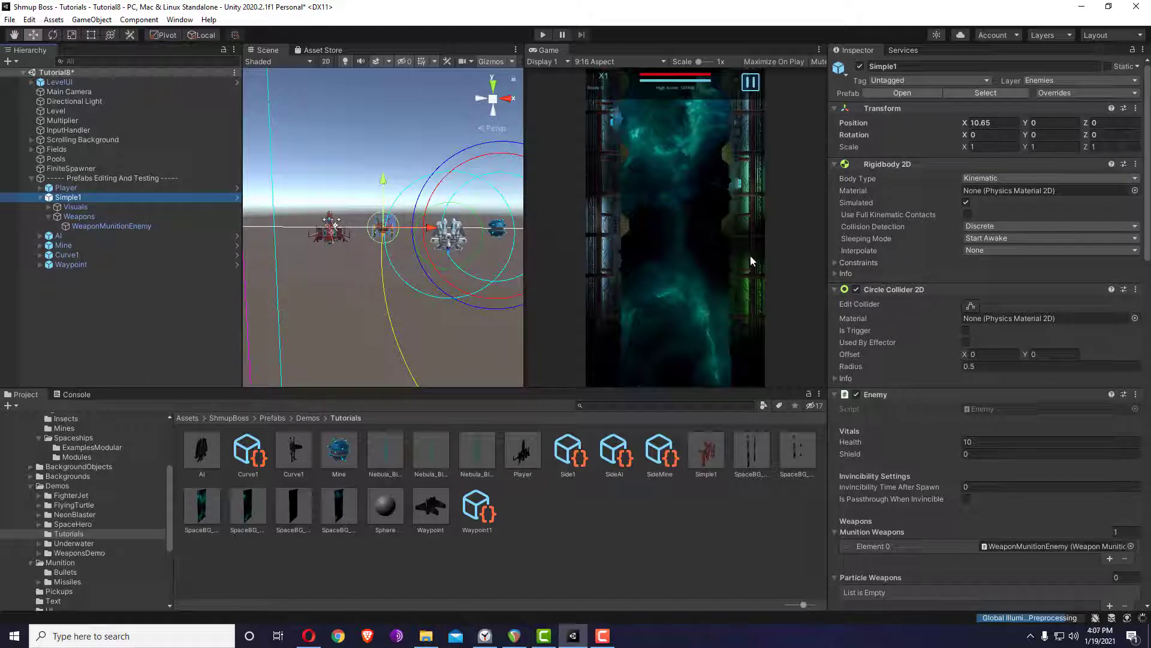
left_click(99, 168)
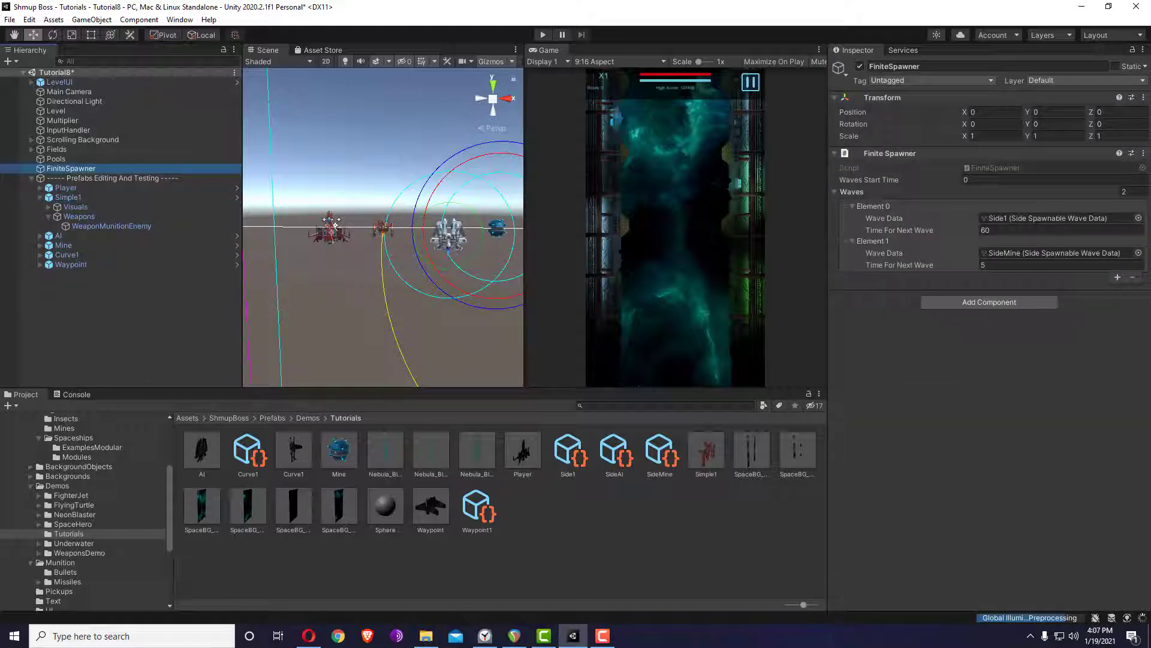
Set the Side1 wave to spawn 1 enemy with Is Random Spawn Position turned off.
left_click(1025, 217)
left_click(577, 458)
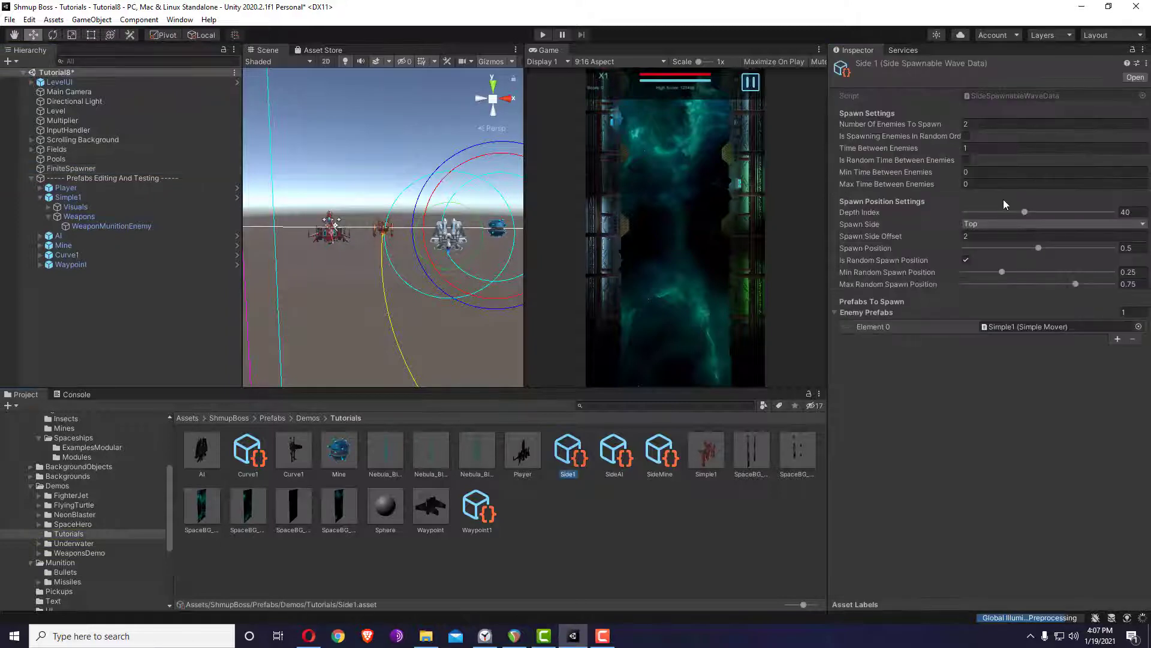
type("1")
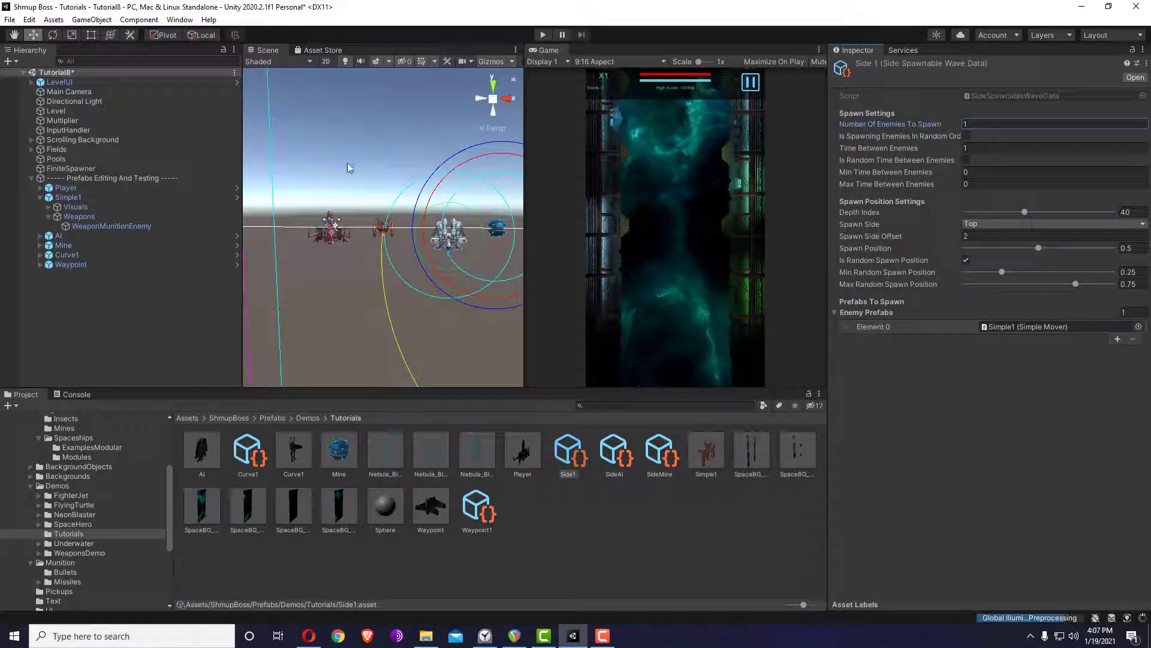
left_click(966, 261)
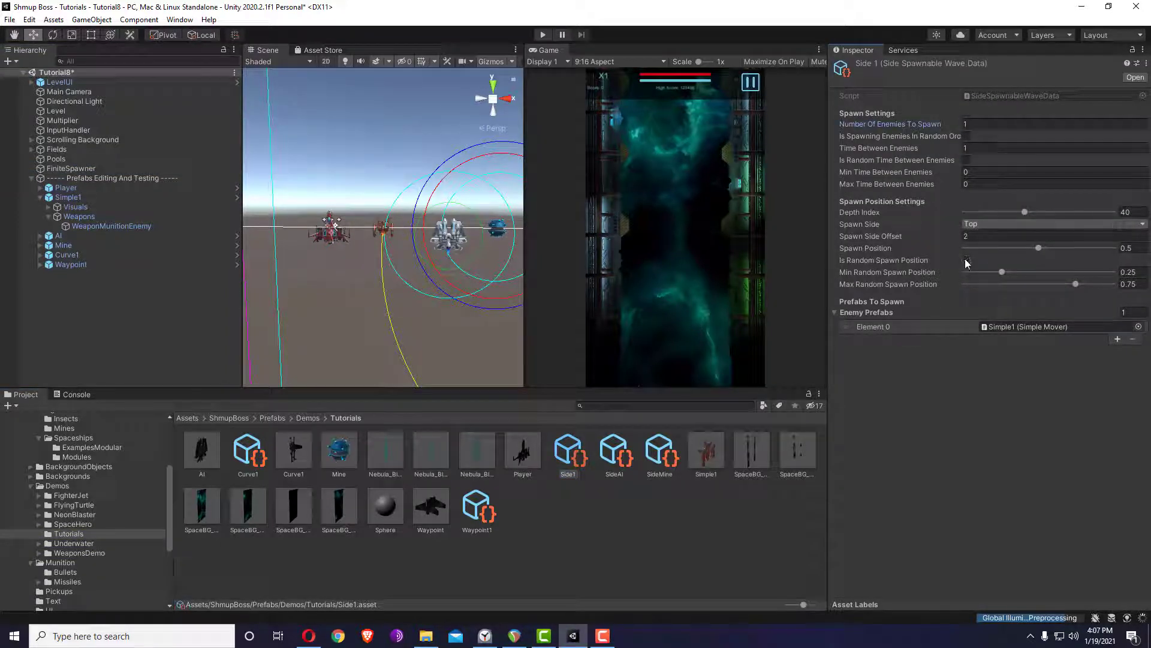
left_click(902, 261)
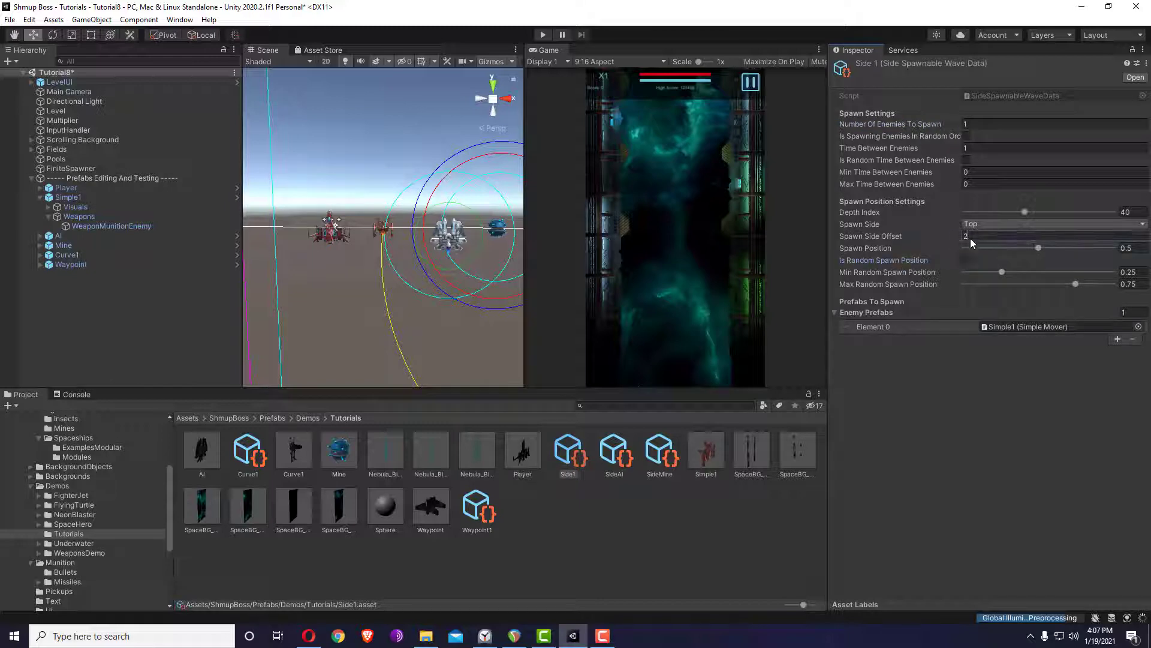
left_click(96, 198)
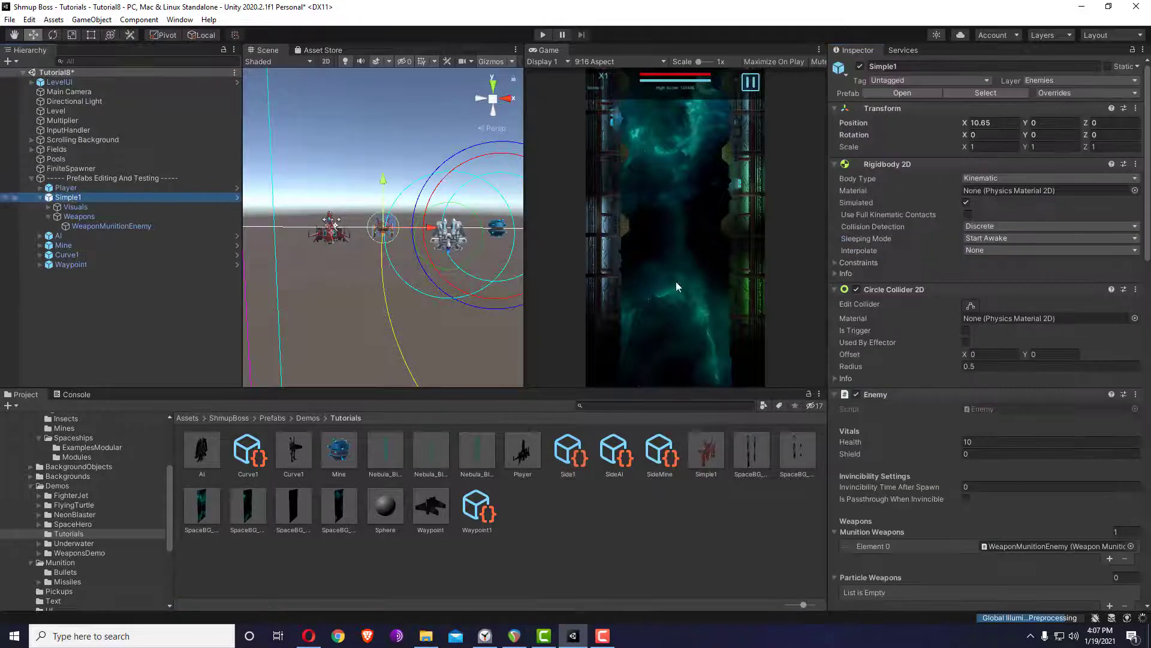
Set Simple Mover's Diagonal and Bend to 0 and turn off Is Drawing Gizmos and Is Following Direction.
scroll(982, 458, "down", 5)
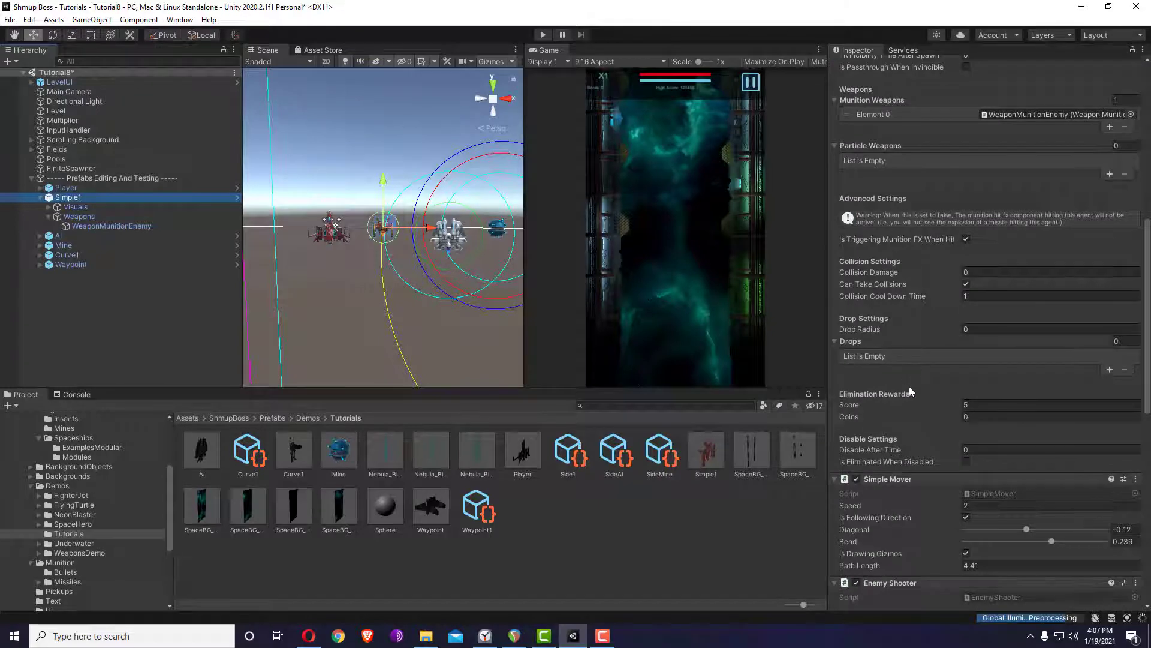
scroll(909, 387, "down", 5)
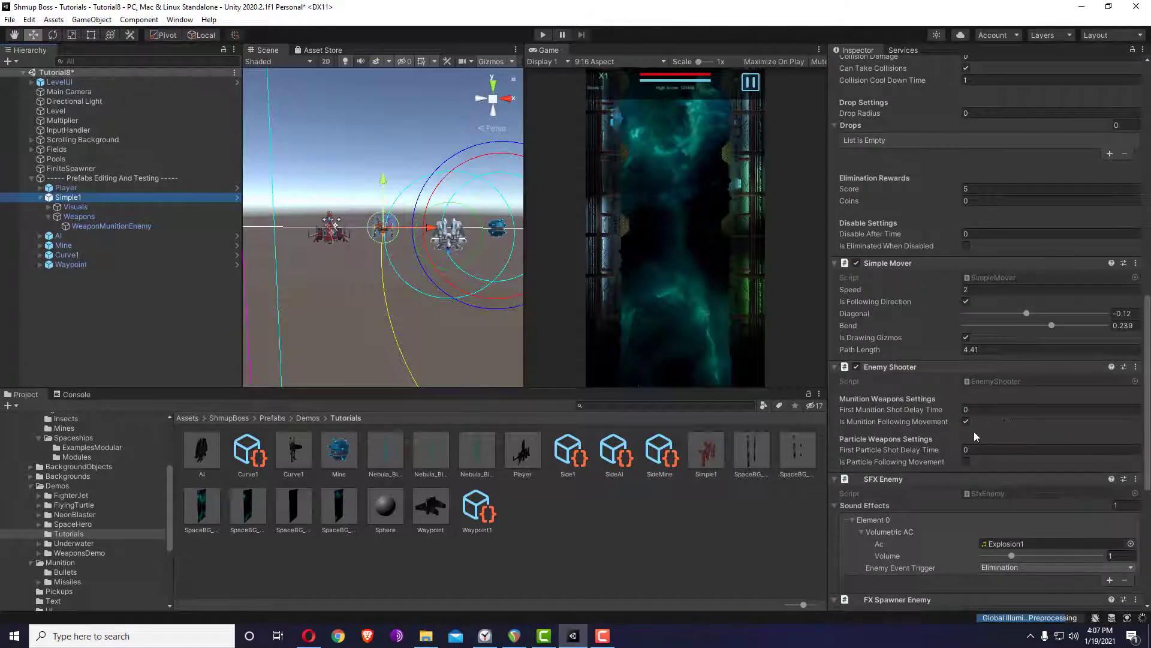
left_click(1120, 313)
type("0")
key("Tab")
type("0")
left_click(966, 337)
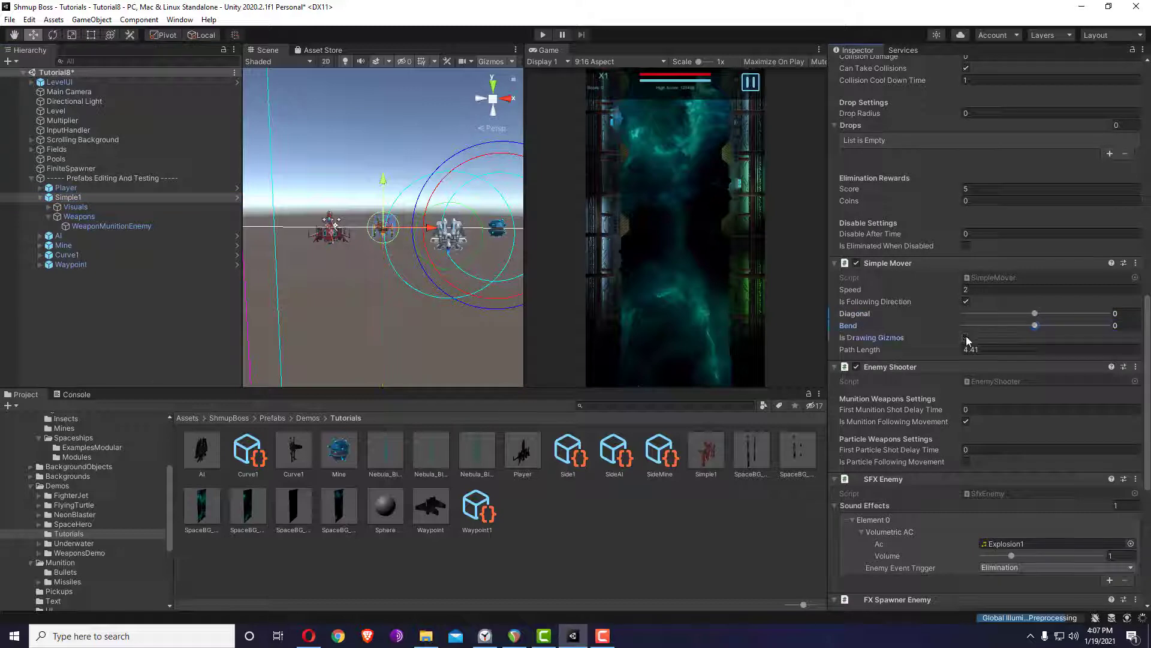
left_click(965, 301)
Apply all of Simple1's overrides to its prefab.
scroll(1059, 114, "up", 10)
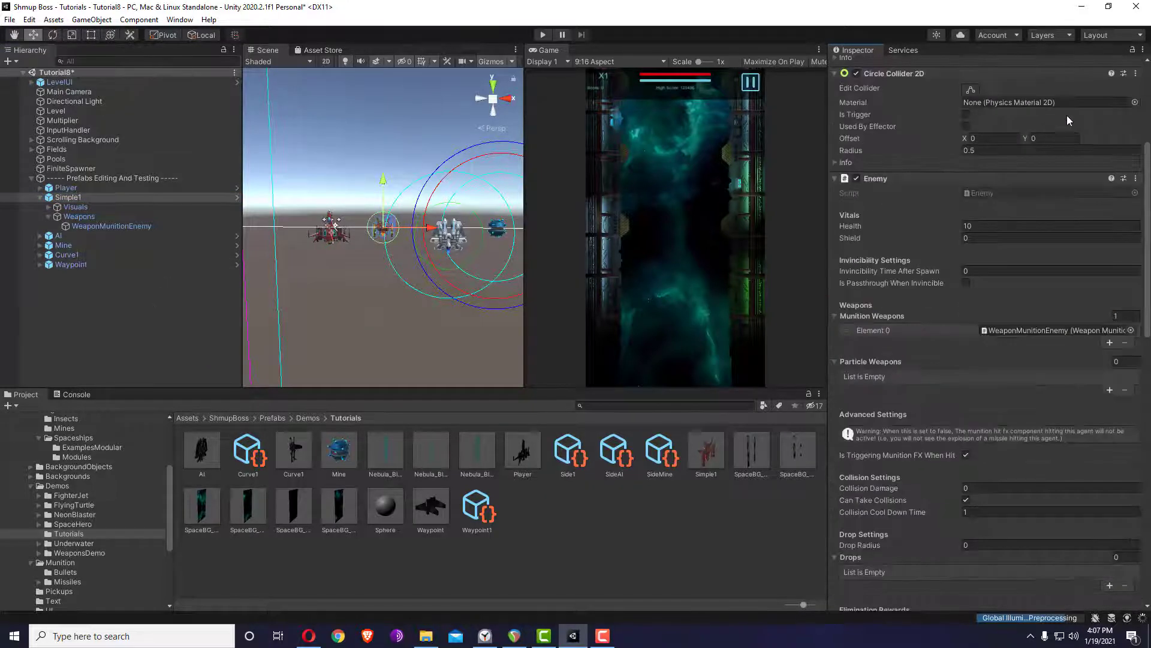
left_click(1101, 93)
left_click(1103, 181)
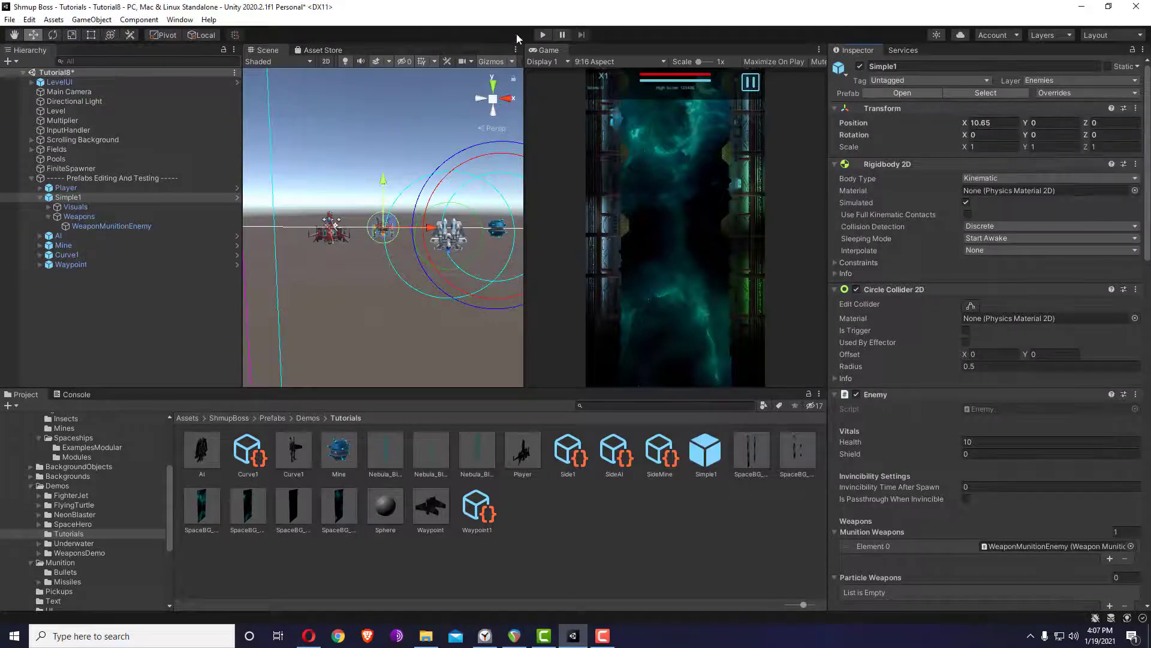
Run and stop a Tutorial8 play test, save the scene with Ctrl+S, and select WeaponMunitionEnemy.
left_click(542, 34)
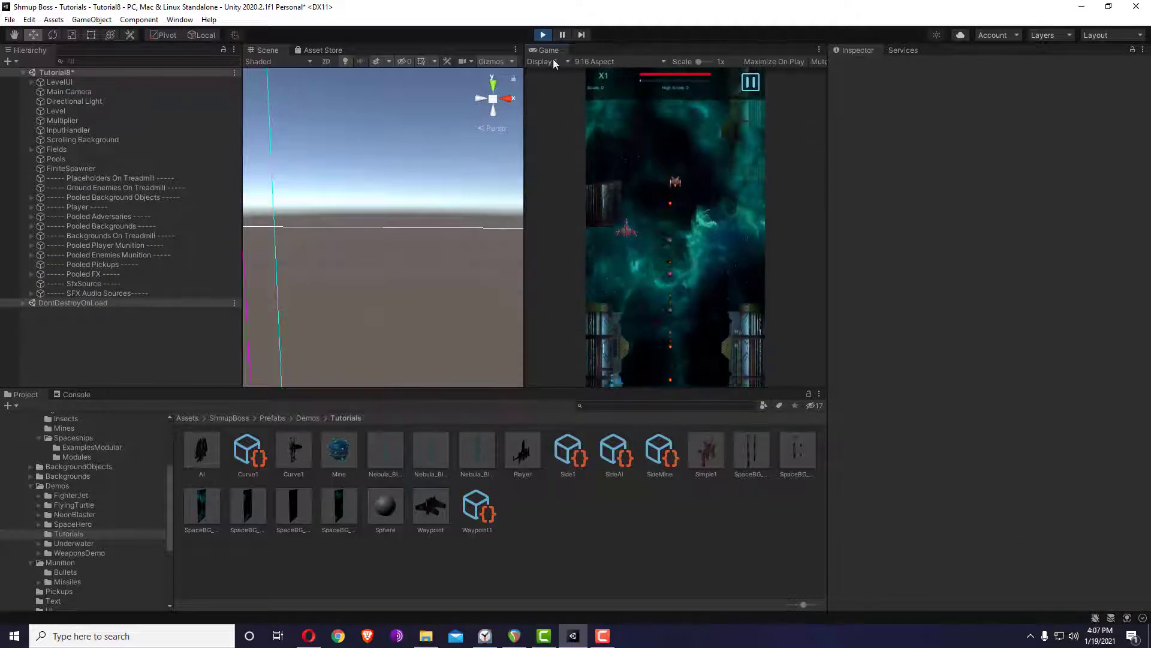
left_click(544, 37)
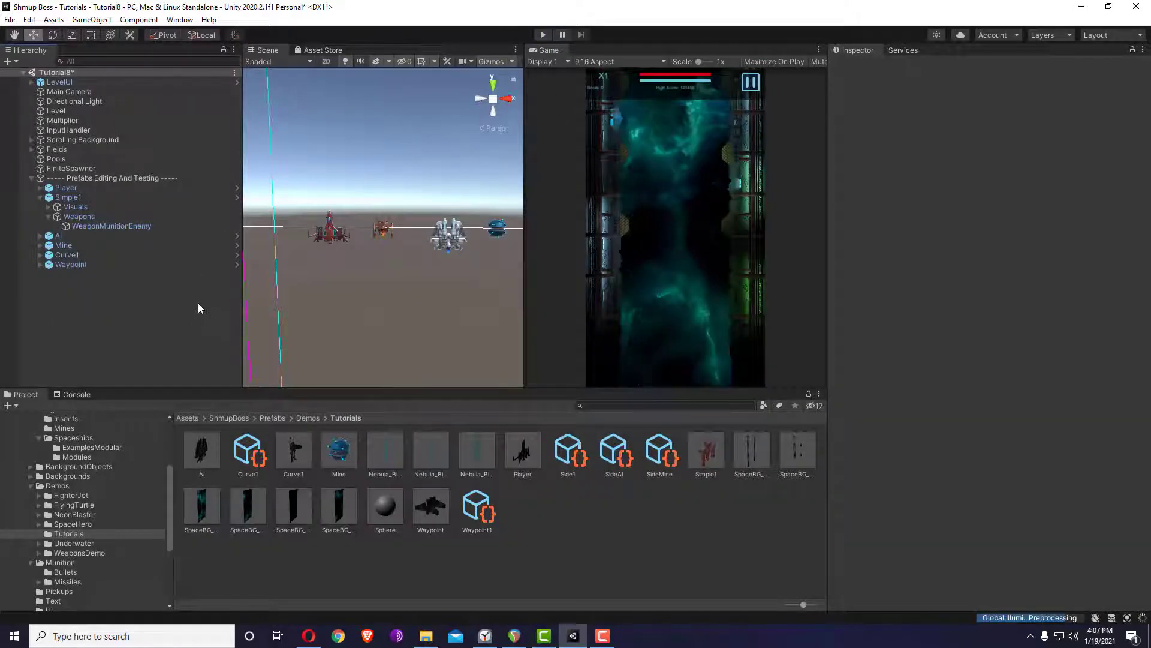
key("ctrl+s")
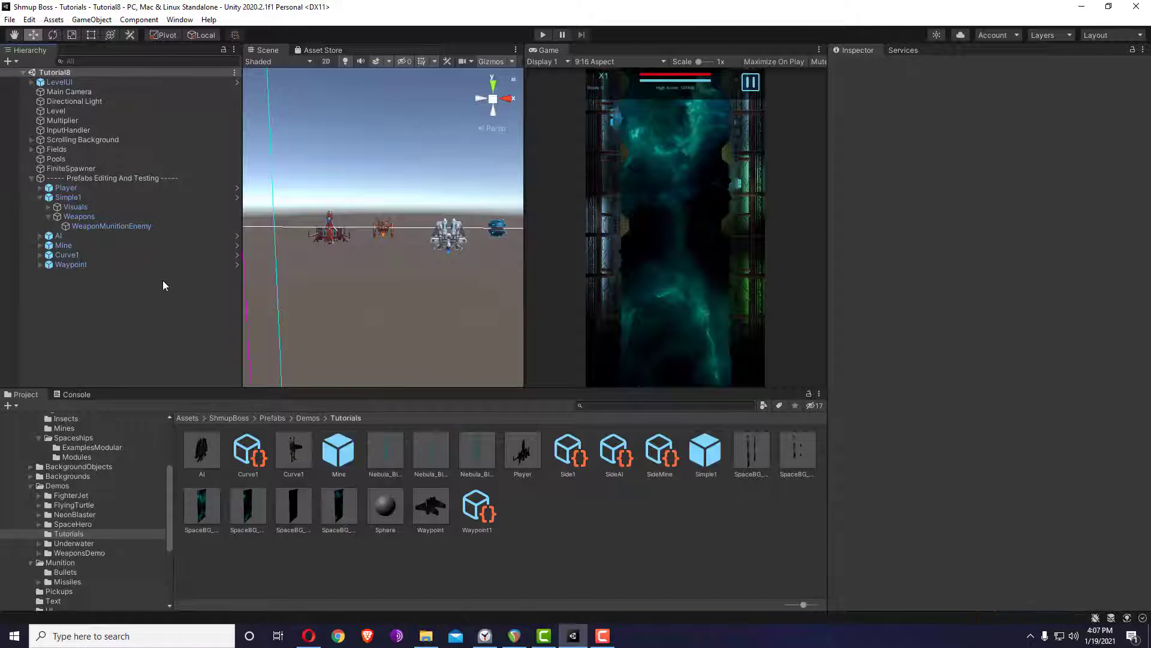
left_click(119, 230)
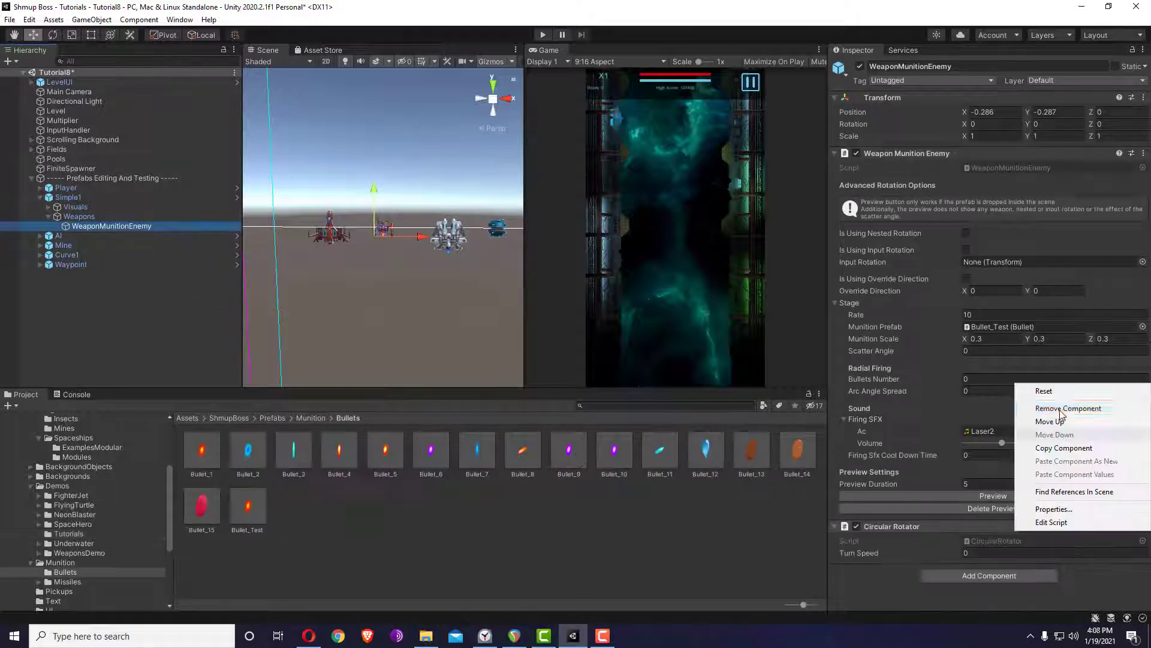
Add a Focus Rotator from Shmup Boss > Rotators to WeaponMunitionEnemy.
left_click(954, 543)
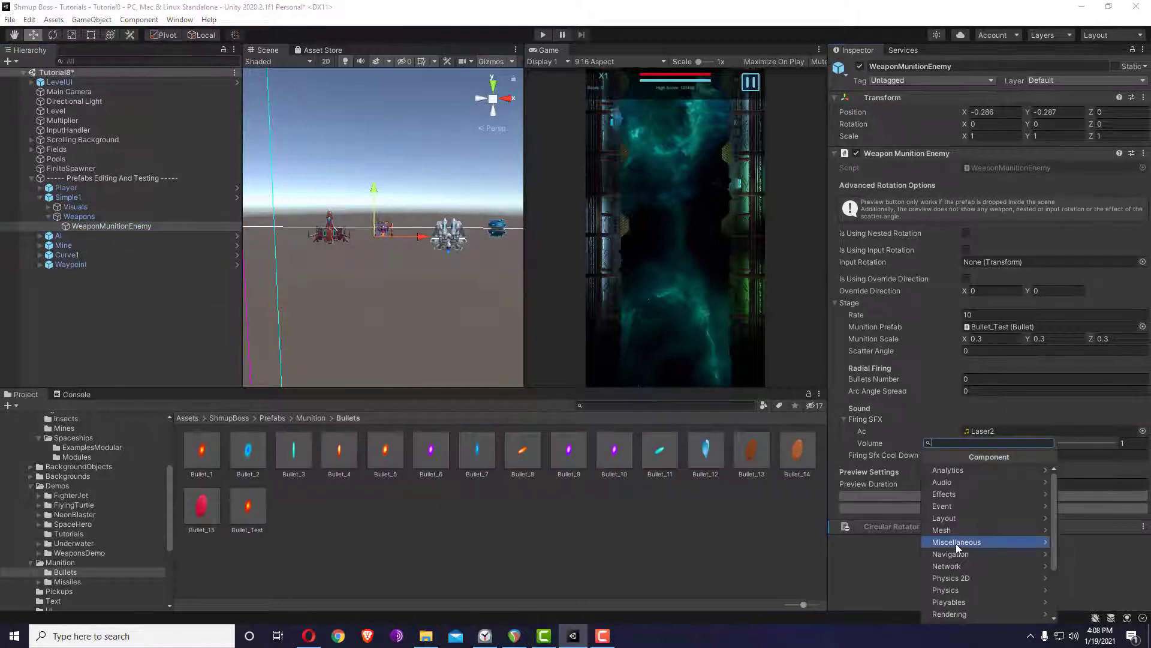
scroll(954, 593, "down", 2)
left_click(955, 565)
left_click(954, 589)
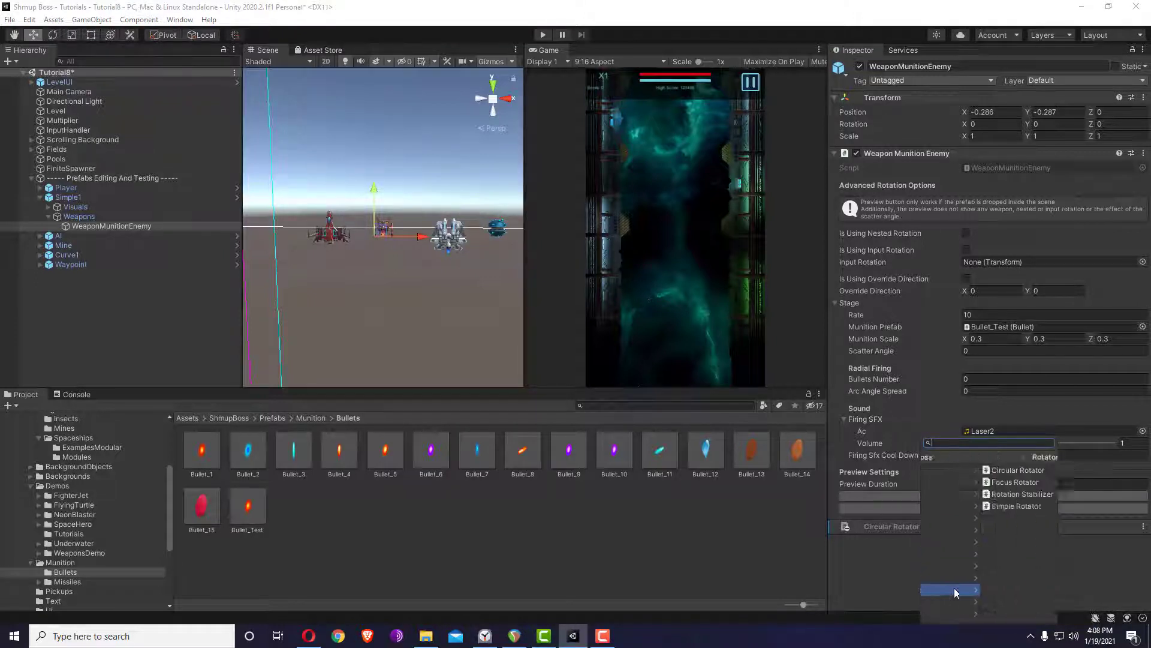
left_click(969, 483)
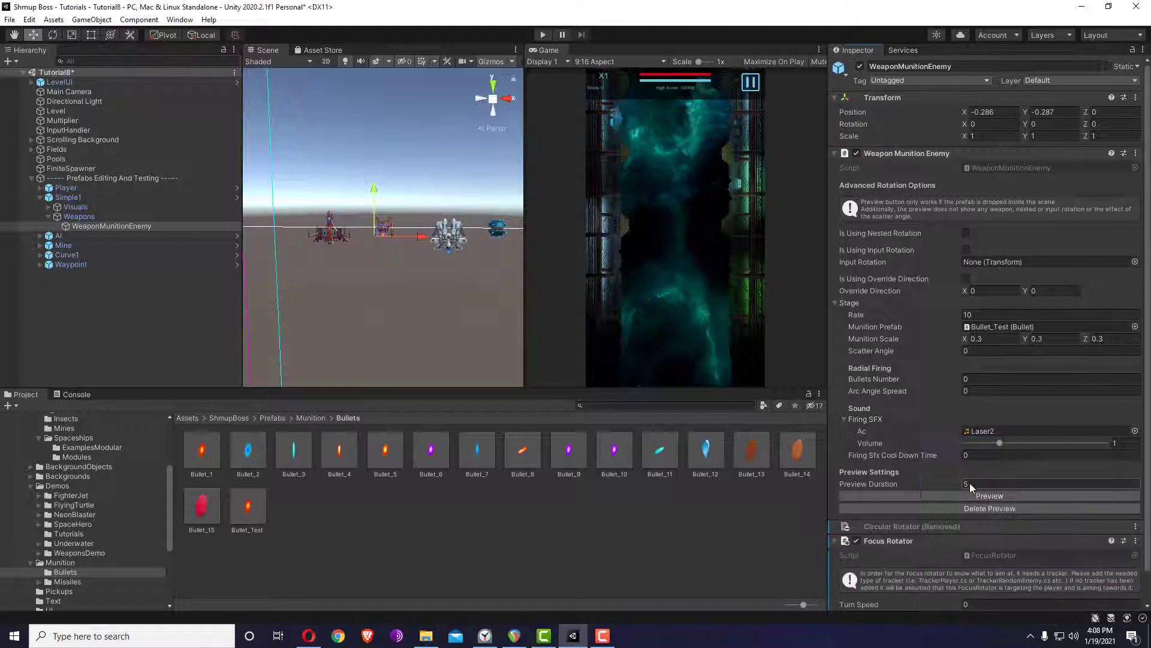
Switch to the ShmpBoss.drawio notes in the Opera browser.
scroll(969, 483, "down", 1)
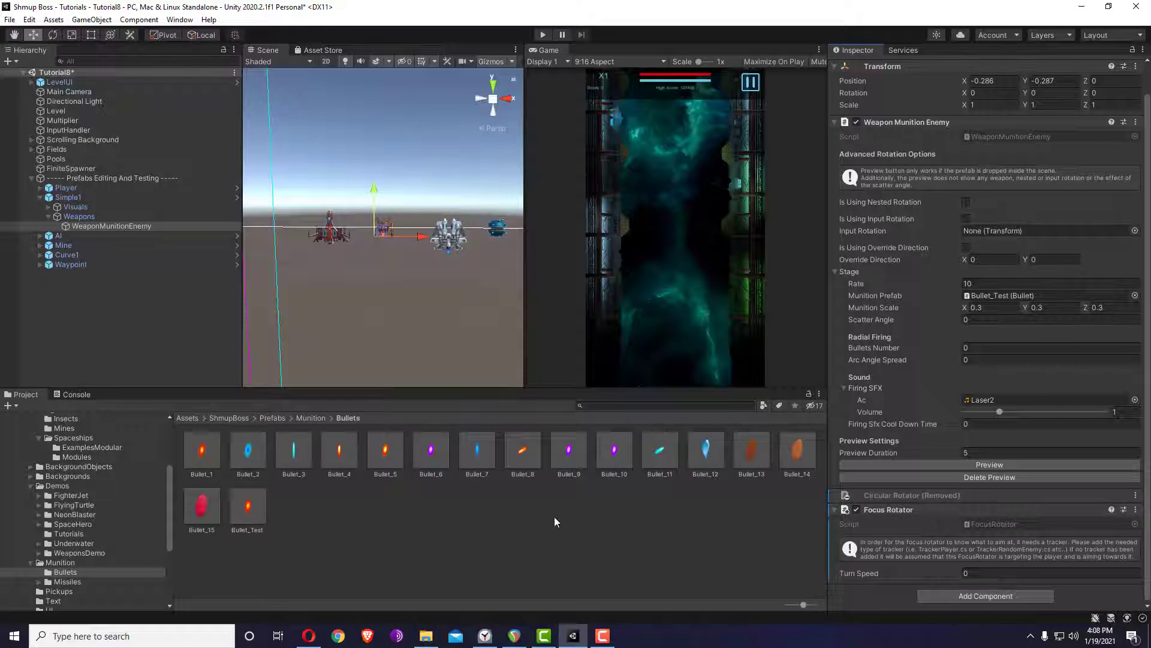
left_click(308, 636)
scroll(492, 288, "down", 10)
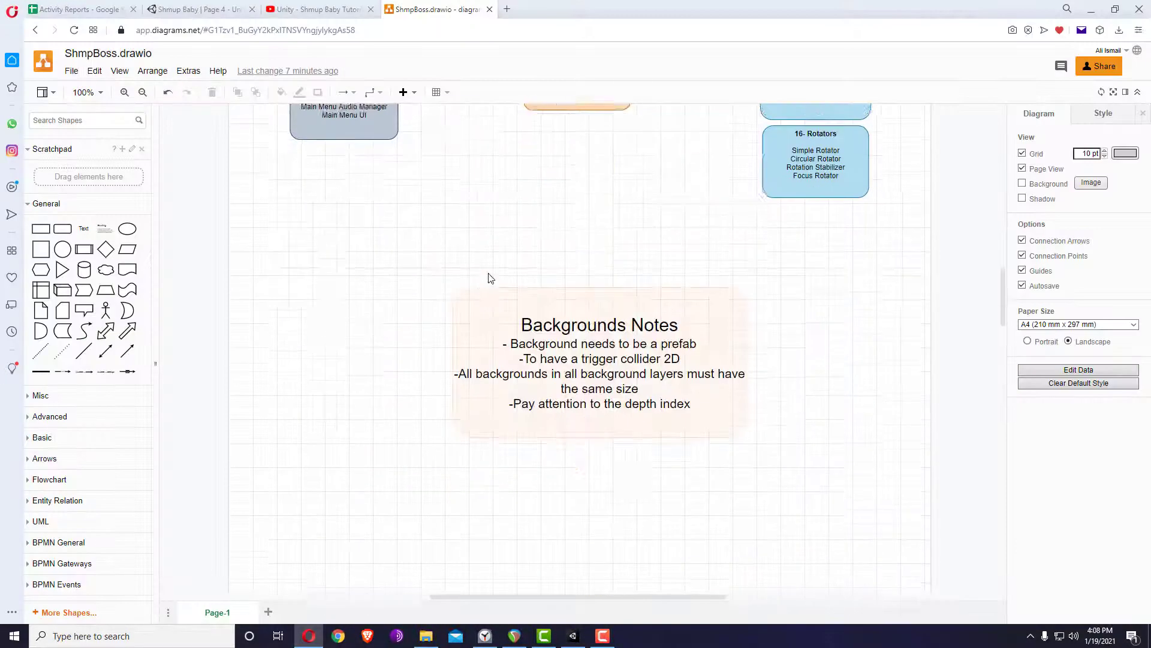
Read the draw.io note on tracker types and components needing trackers, then return to Unity's Add Component list.
scroll(488, 258, "down", 10)
scroll(486, 272, "up", 5)
left_click(526, 295)
scroll(526, 295, "down", 3)
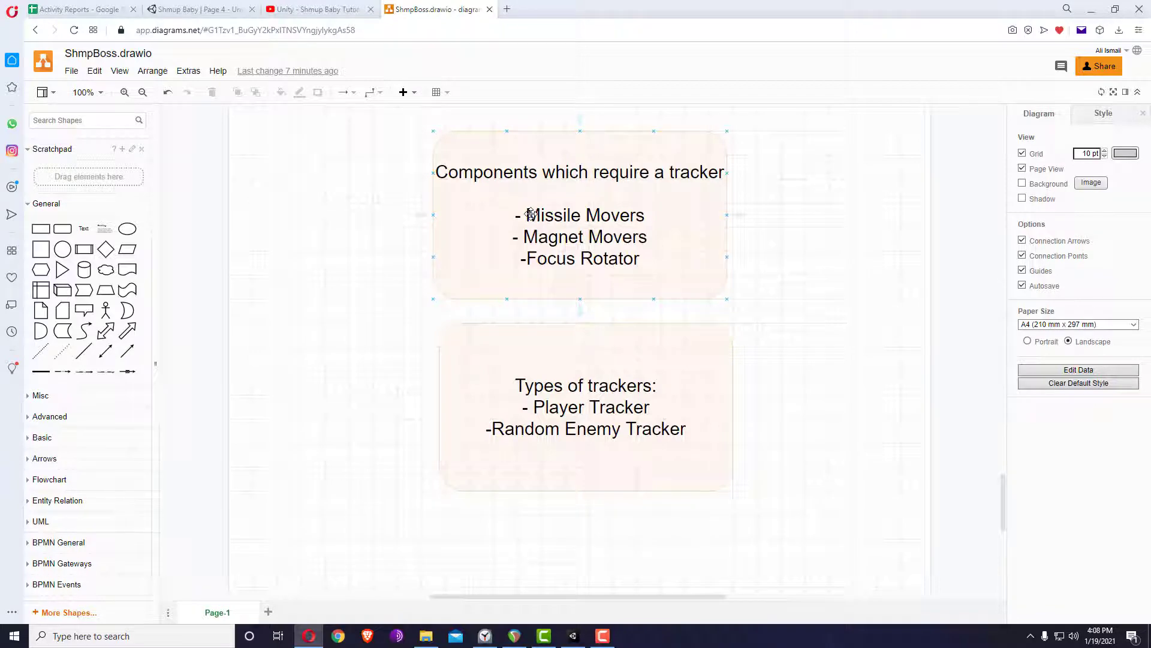
key("alt+Tab")
left_click(966, 594)
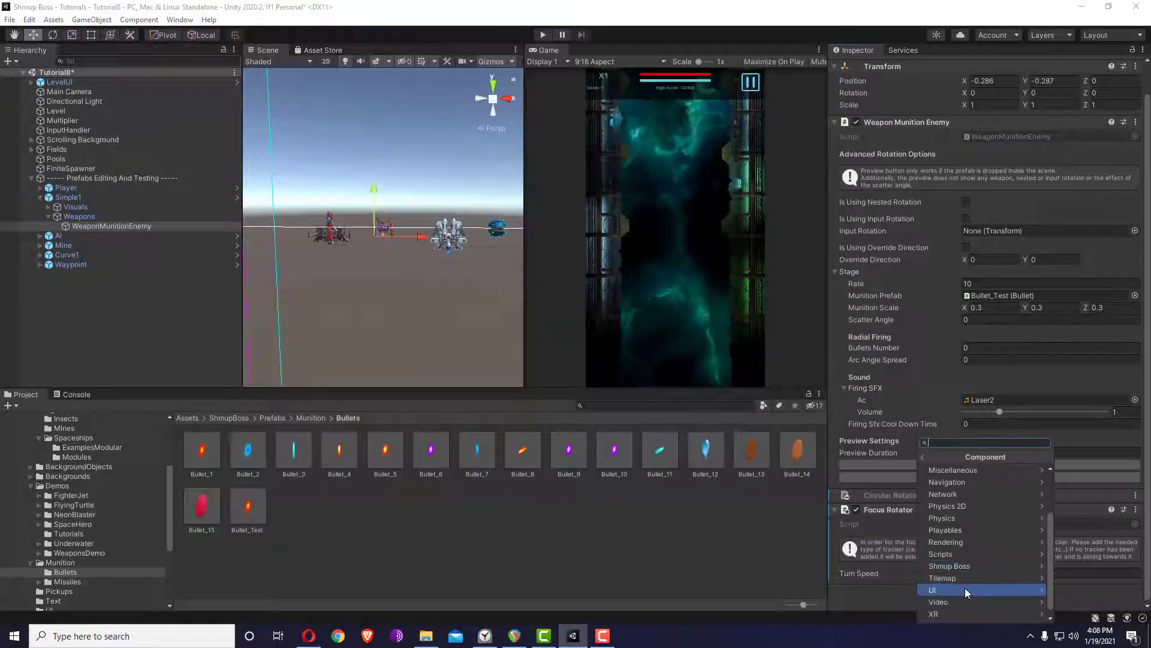
Add a Tracker Player component from Shmup Boss > Trackers to the munition weapon.
left_click(962, 566)
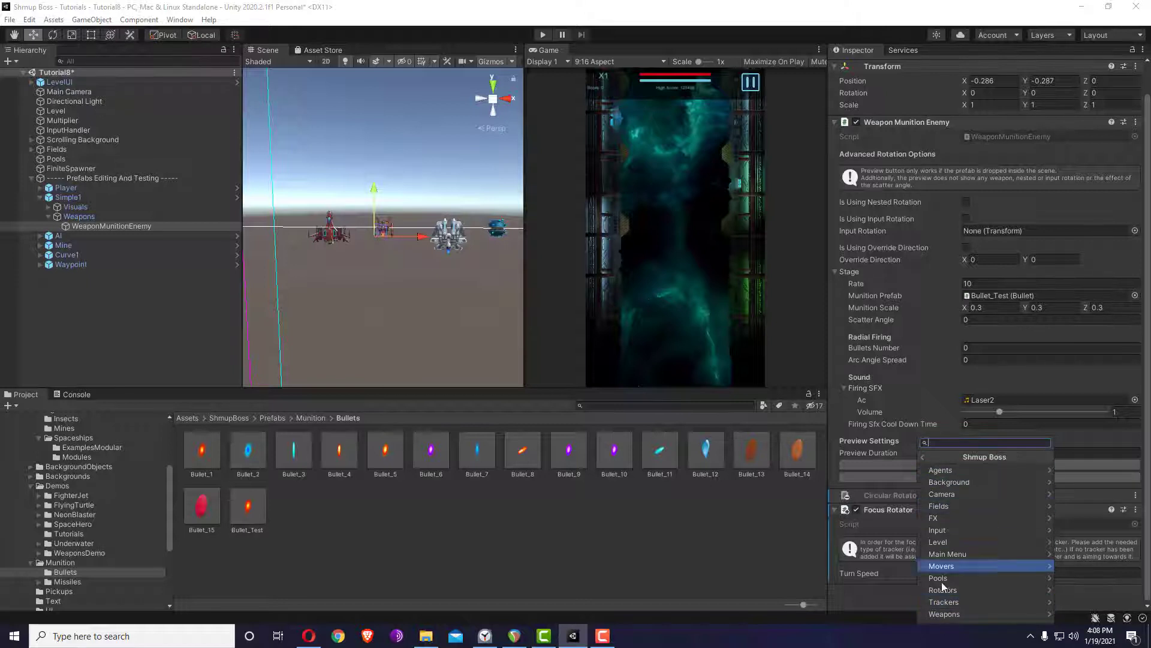
left_click(942, 611)
left_click(922, 457)
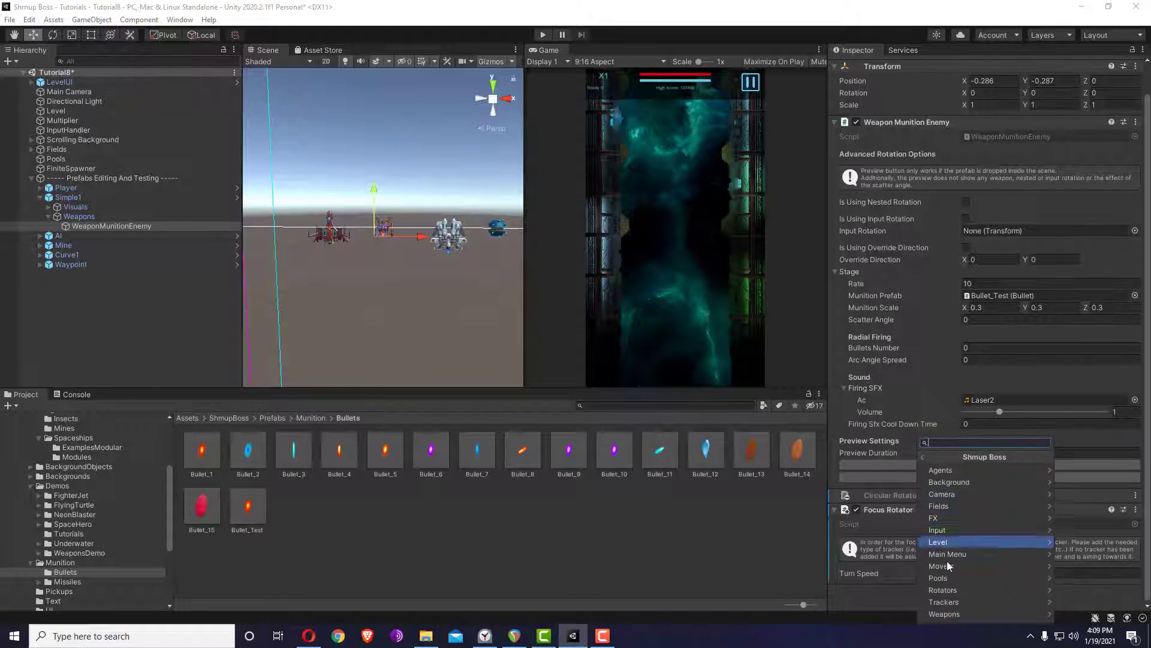
left_click(945, 600)
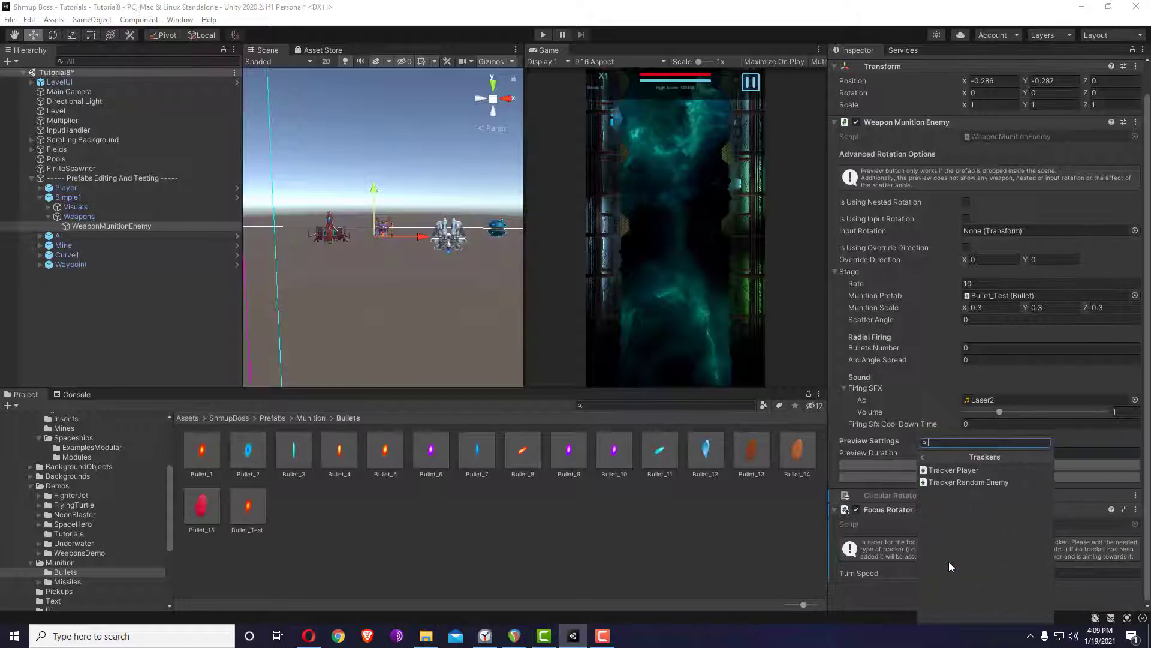
left_click(949, 473)
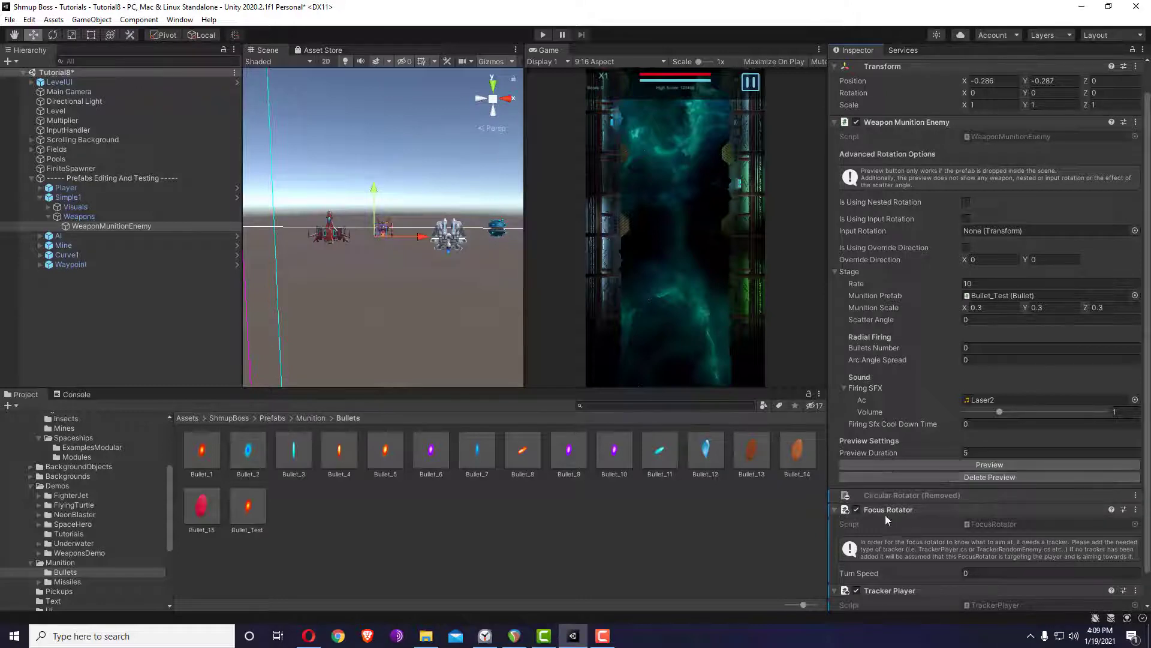
Set the Focus Rotator's Turn Speed to 100.
scroll(893, 522, "down", 1)
left_click(991, 541)
type("100")
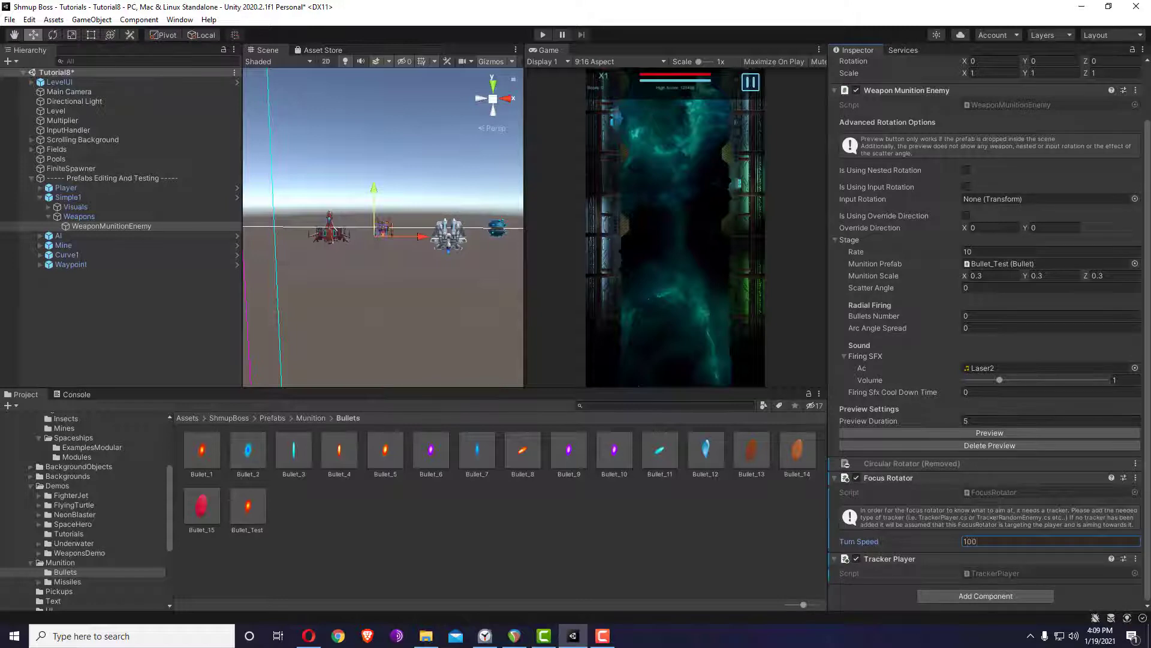
scroll(991, 509, "up", 2)
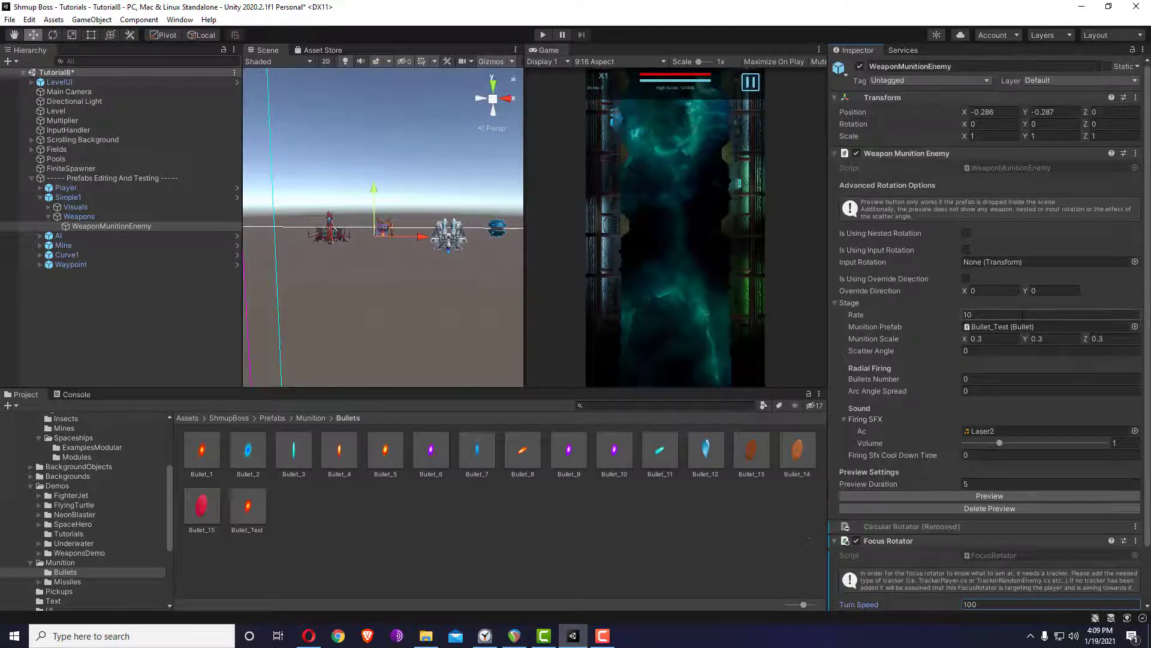
Apply all overrides to the Simple1 prefab, then run and stop a play test.
left_click(132, 196)
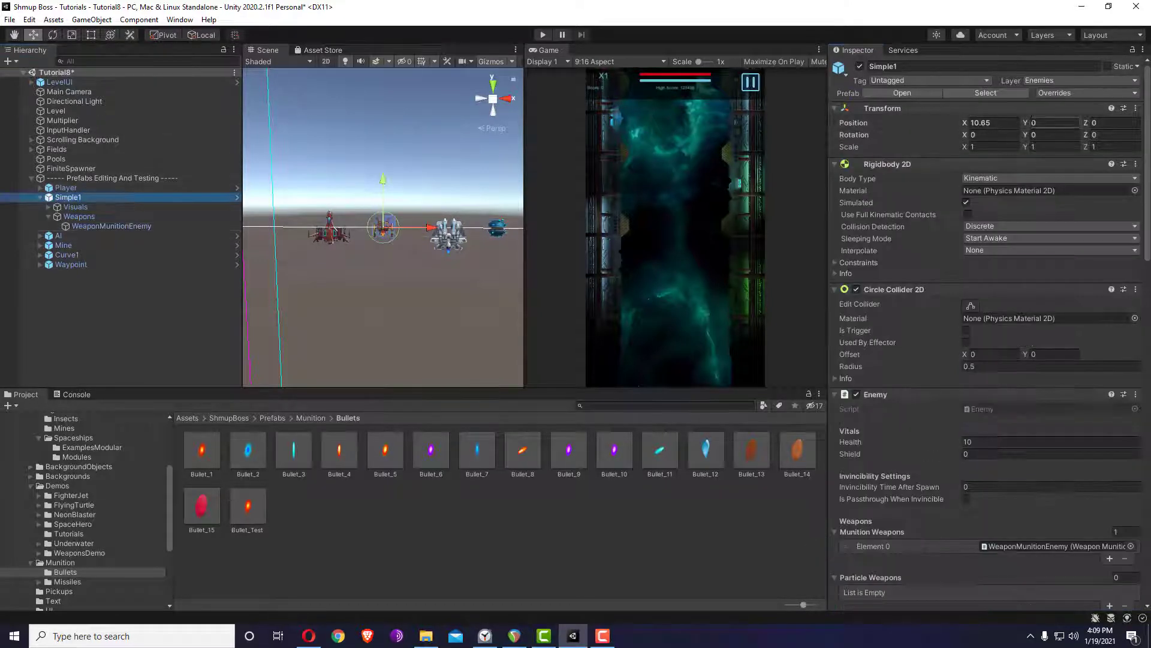
left_click(1085, 93)
left_click(1113, 231)
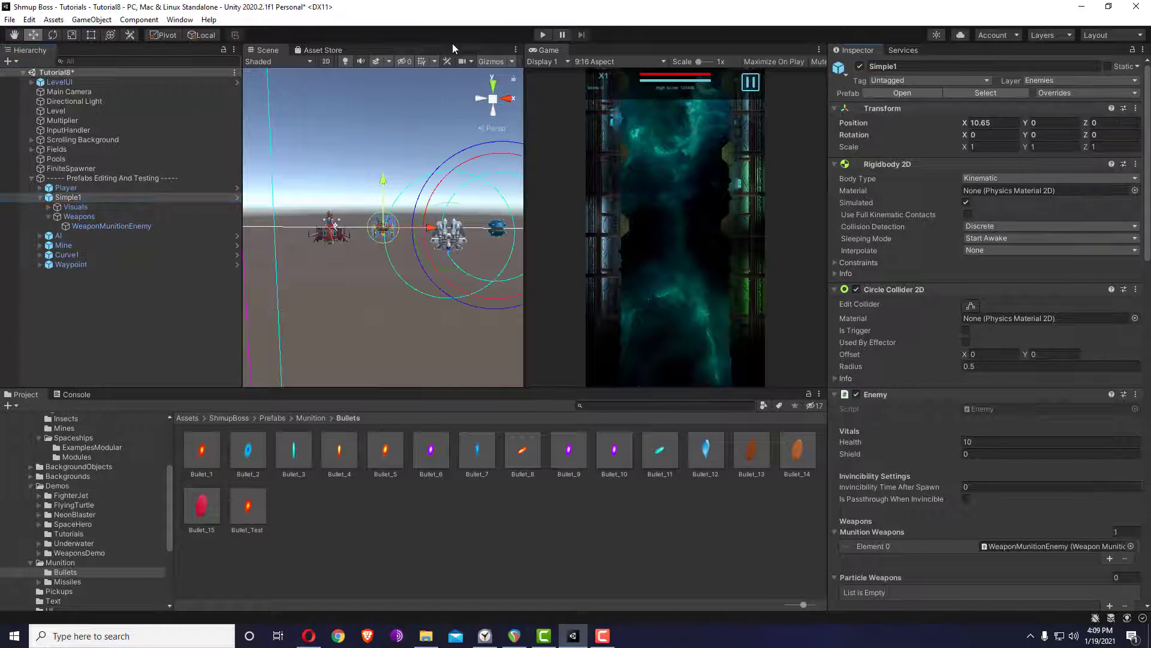
left_click(543, 34)
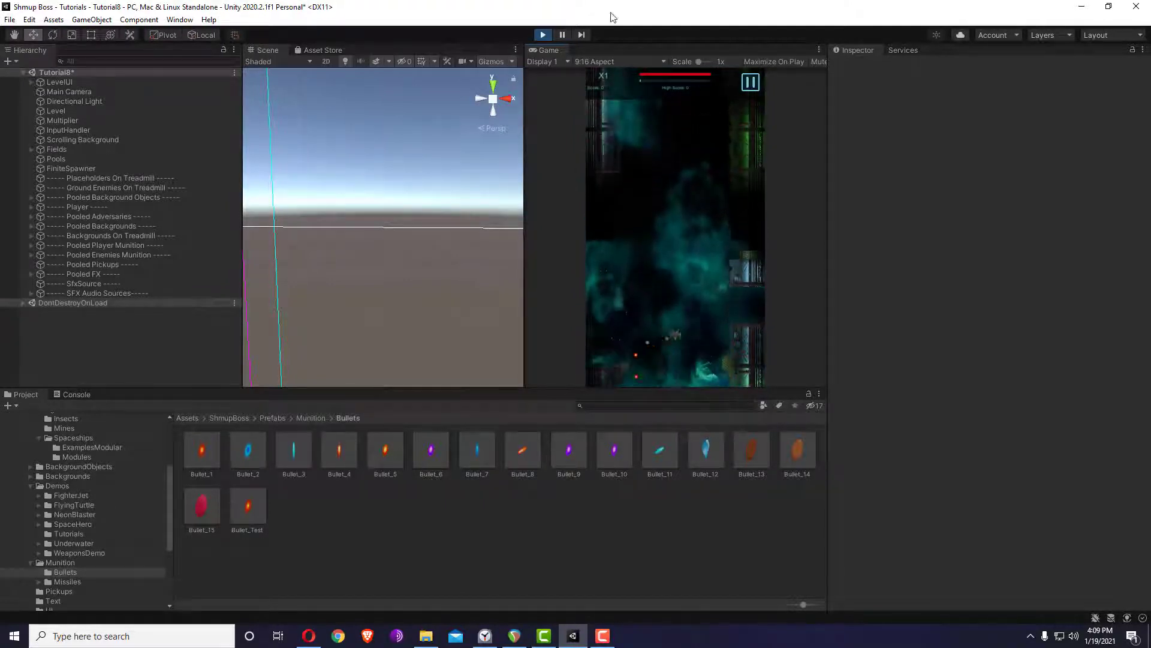
left_click(543, 34)
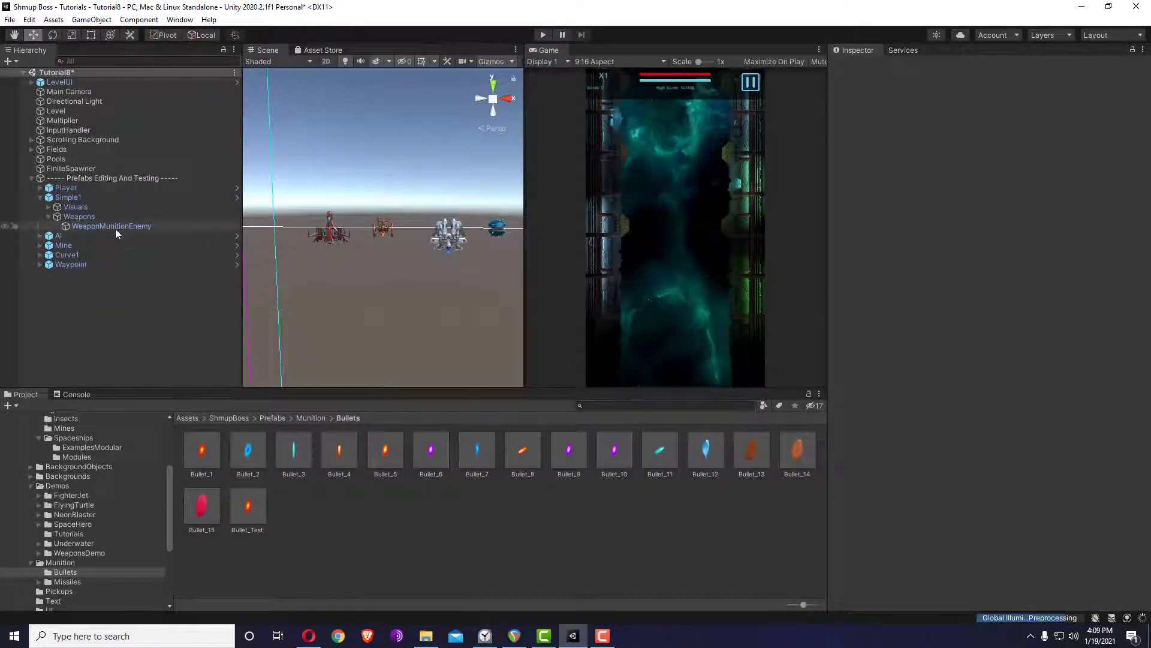
Select WeaponMunitionEnemy and set its fire Rate to 15.
left_click(115, 227)
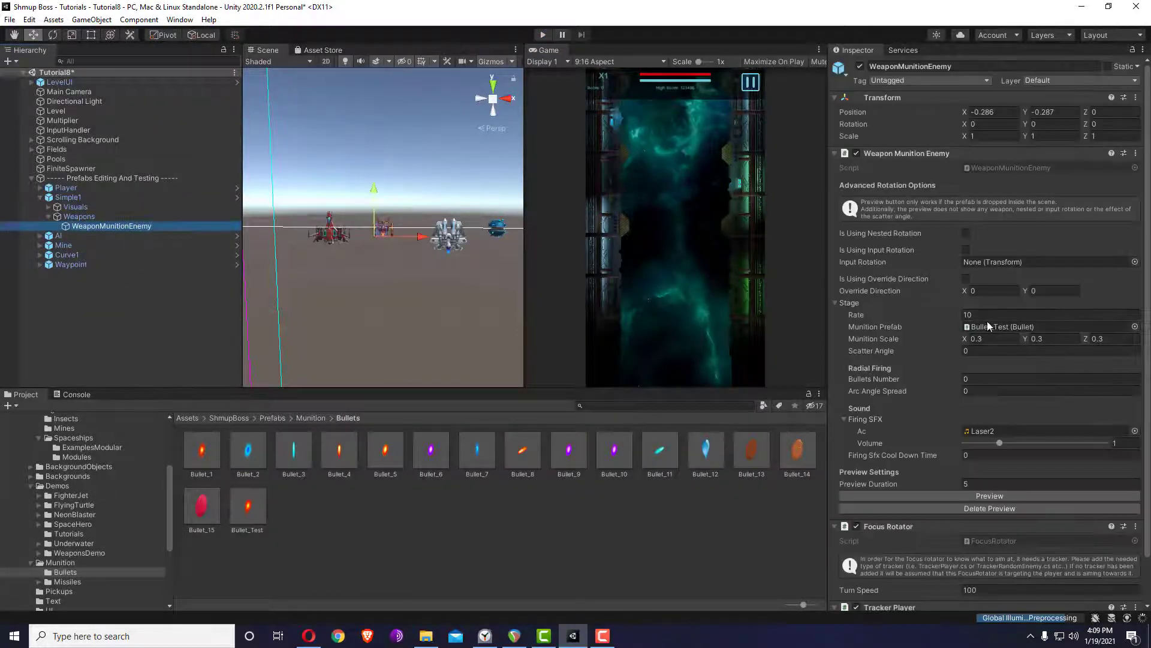
left_click(984, 315)
type("15")
scroll(982, 393, "down", 2)
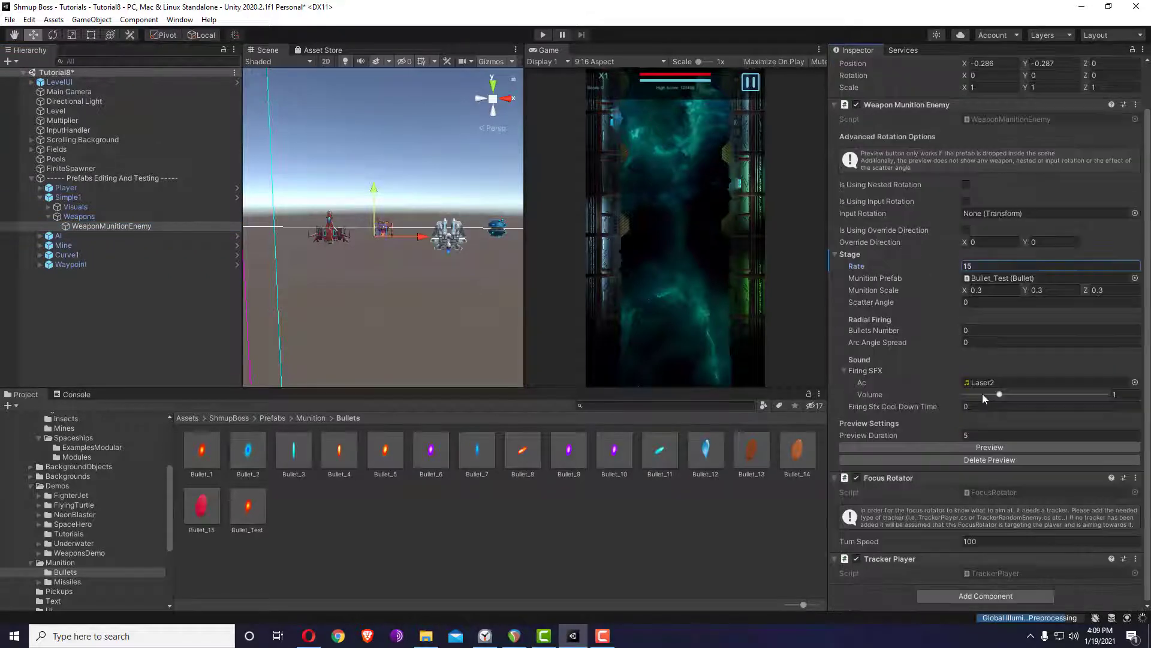
Add a Weapon Rate Controller from Shmup Boss > Weapons components to the weapon.
left_click(996, 597)
scroll(959, 598, "down", 3)
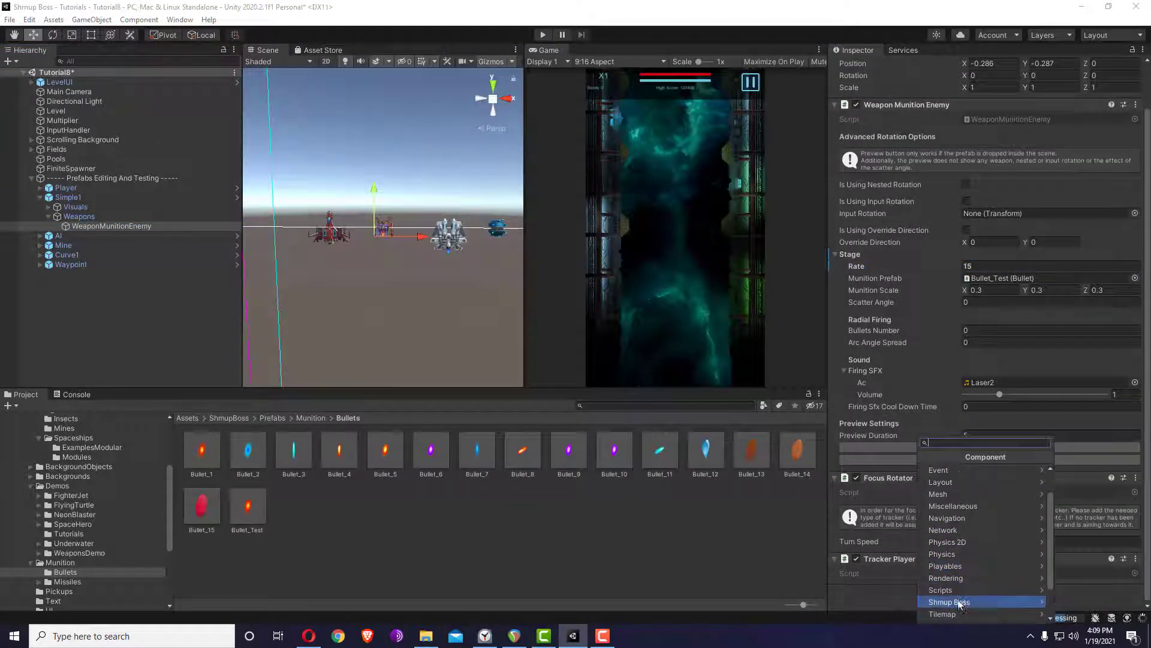
left_click(959, 598)
left_click(955, 613)
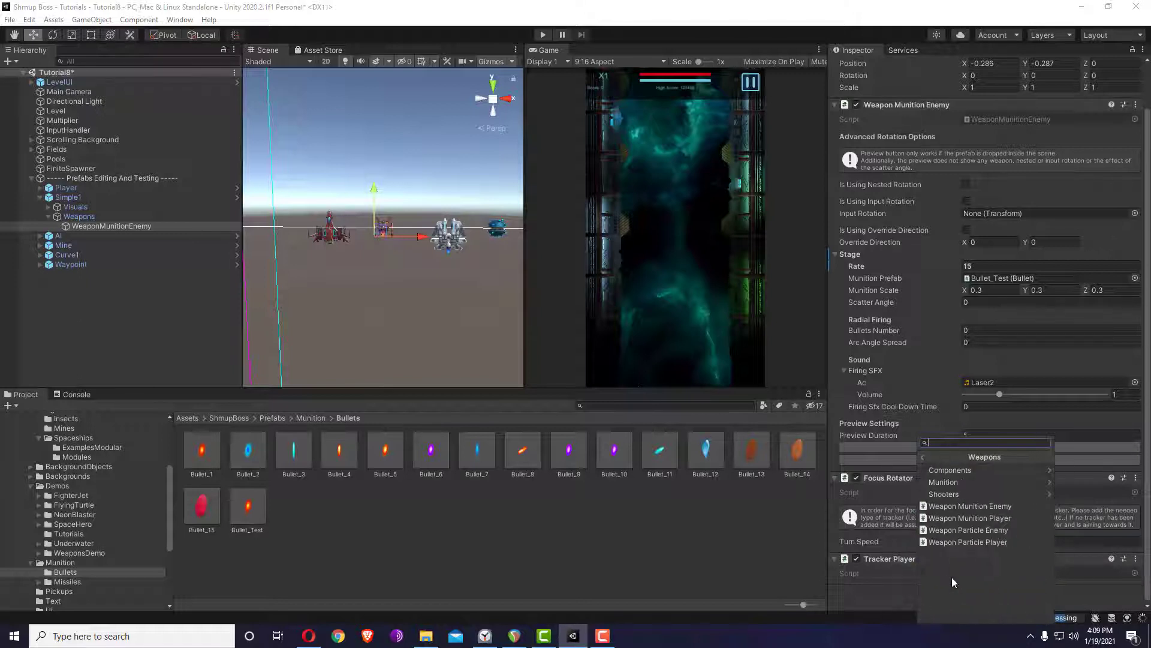
left_click(955, 472)
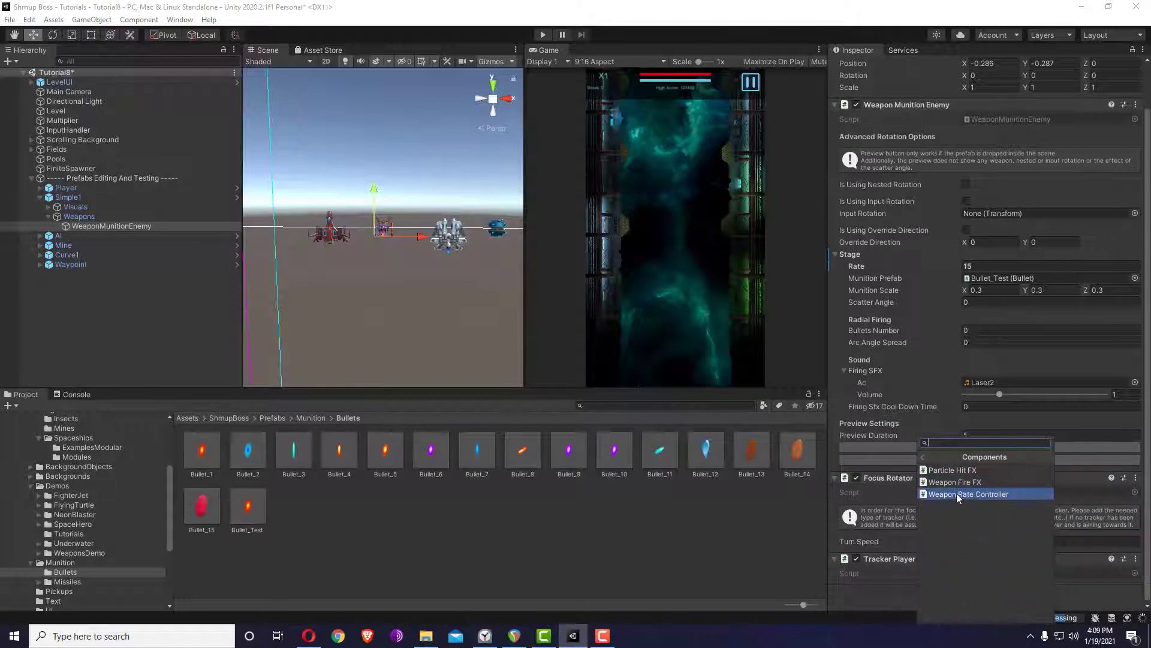
left_click(956, 495)
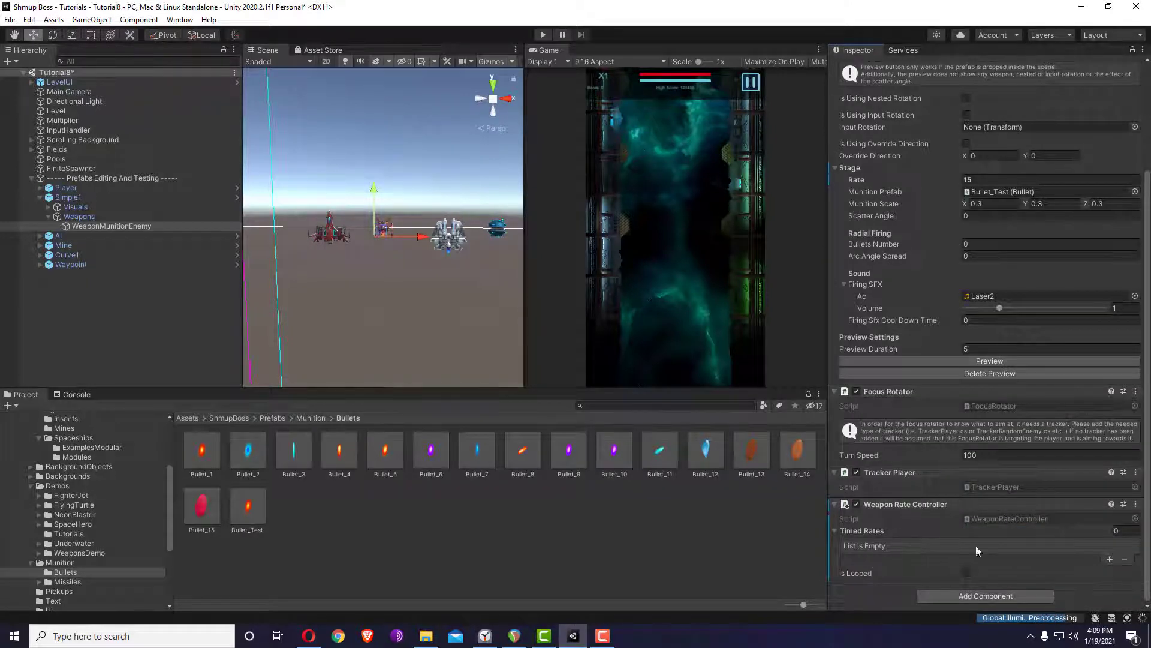
Create 2 looped timed rates: Element 0 for 1s at ×0, Element 1 for 2s at ×2.
type("2")
key("Return")
scroll(1020, 556, "down", 2)
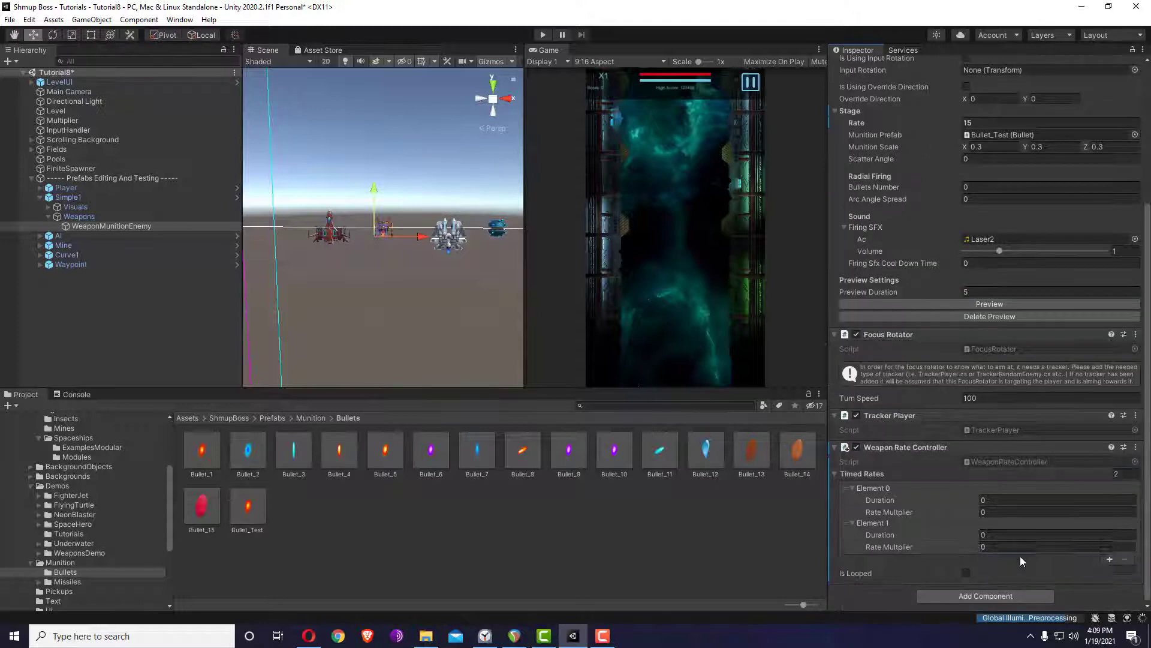
left_click(964, 573)
left_click(1000, 500)
type("1")
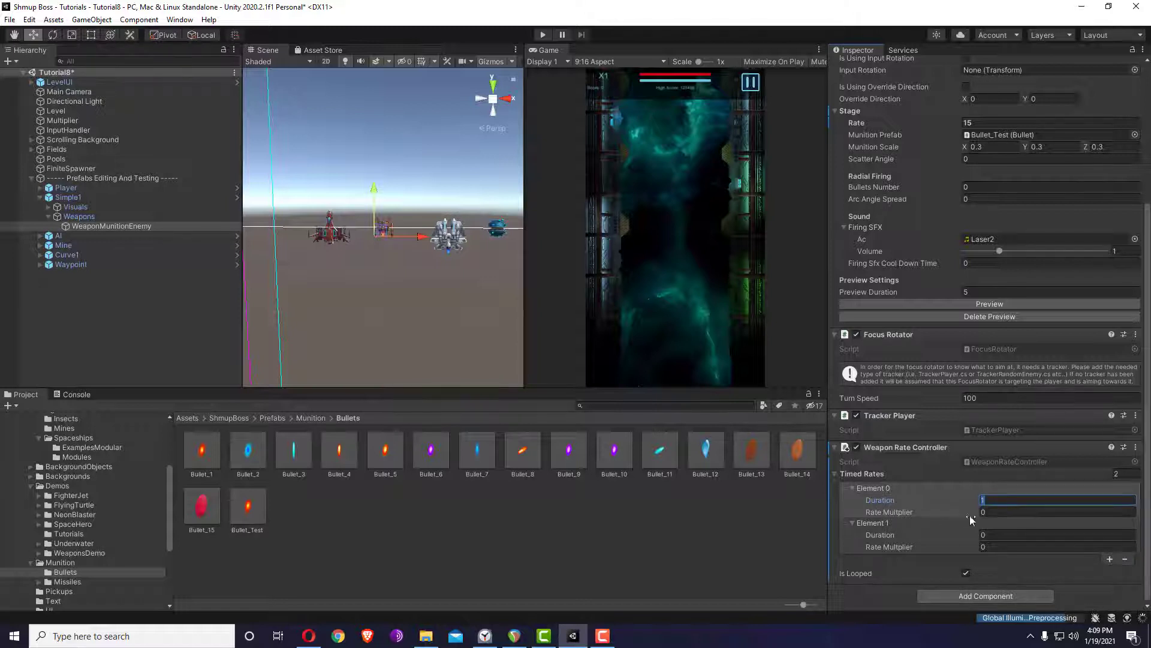
left_click(995, 535)
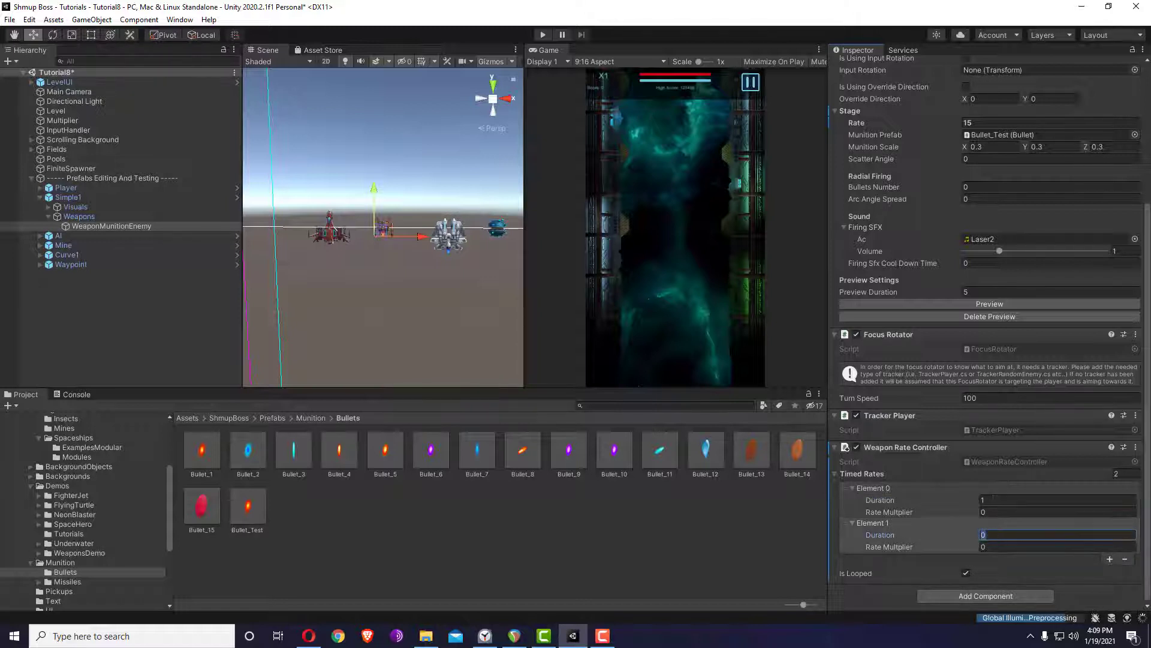
type("2")
left_click(993, 546)
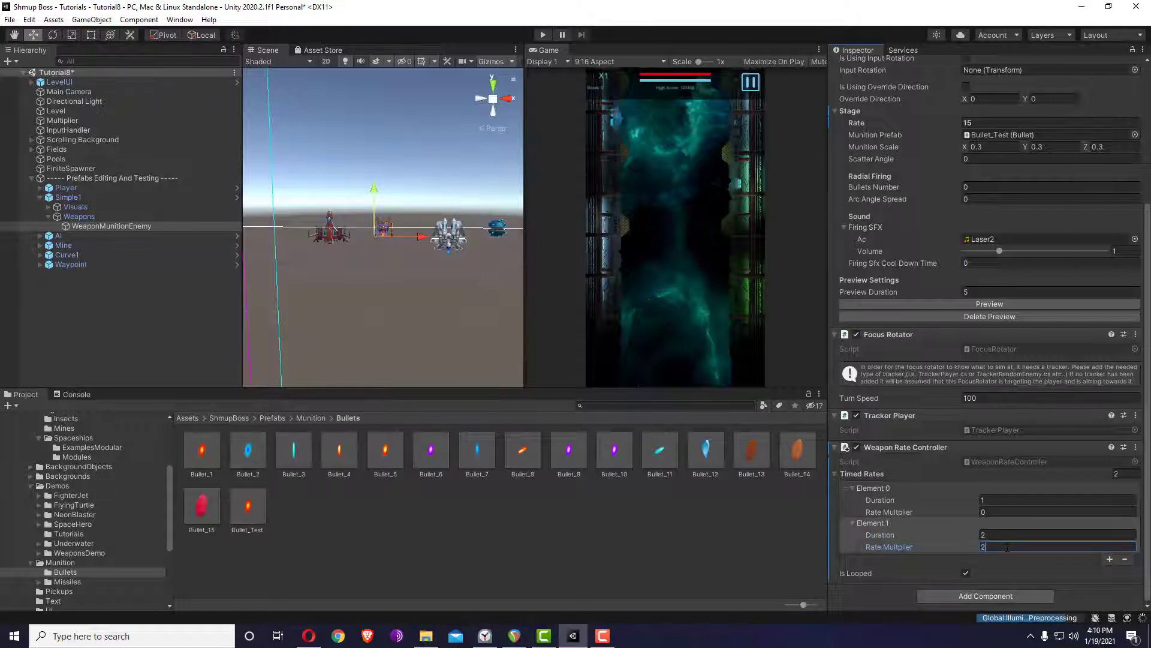
Add a third timed rate lasting 1s with a 0.5 rate multiplier.
left_click(1126, 474)
type("3")
key("Return")
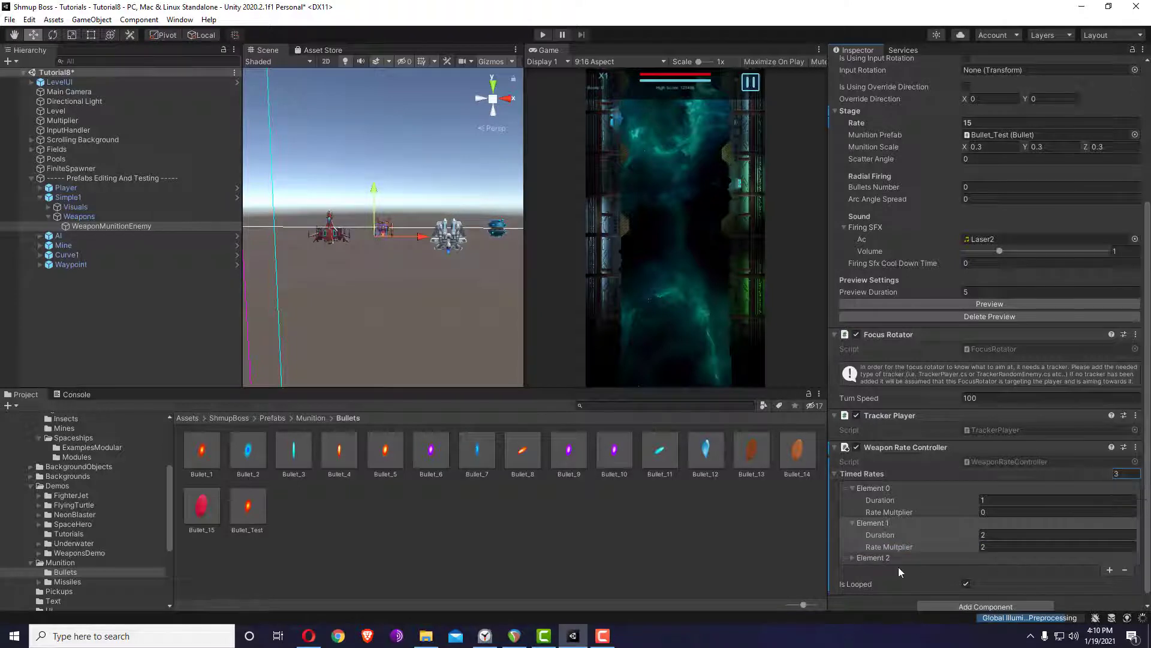
left_click(851, 559)
left_click(1038, 572)
type("1")
left_click(992, 581)
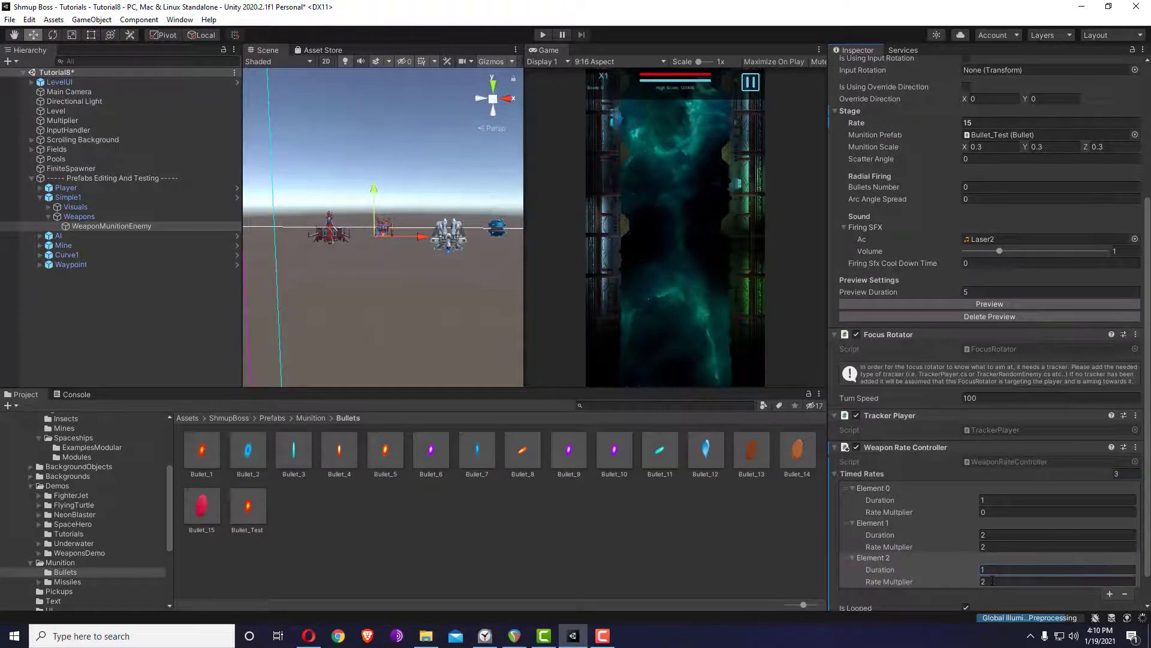
type("0.5")
Change the weapon's base fire Rate to 10.
scroll(984, 362, "up", 5)
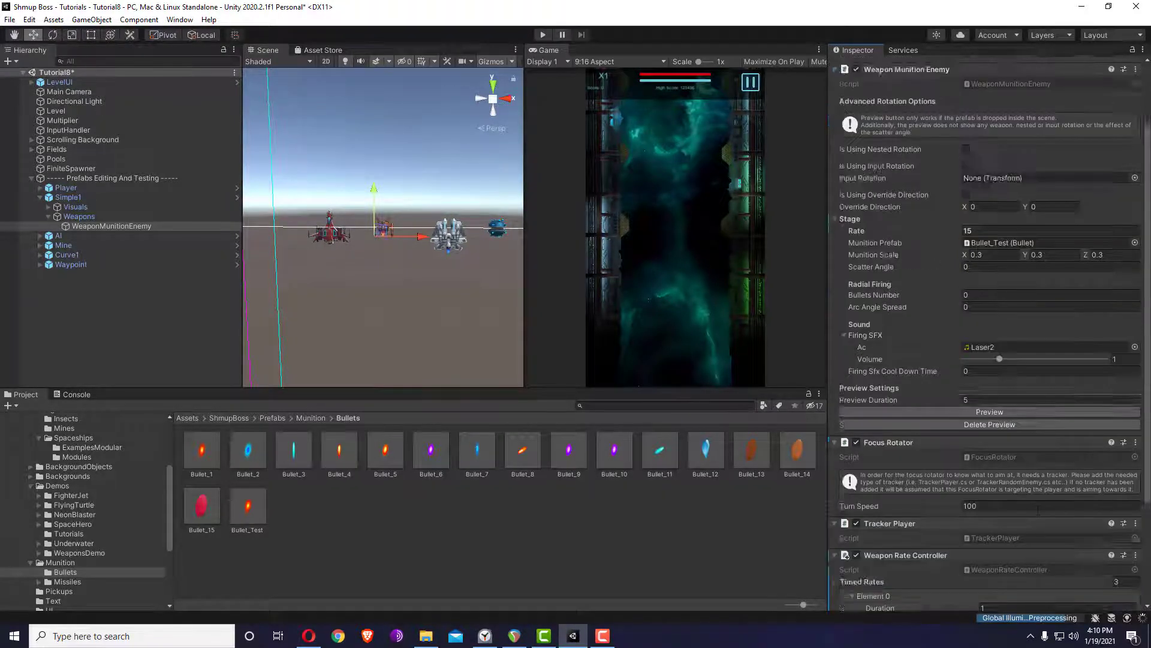
left_click(990, 315)
type("10")
scroll(1008, 513, "down", 5)
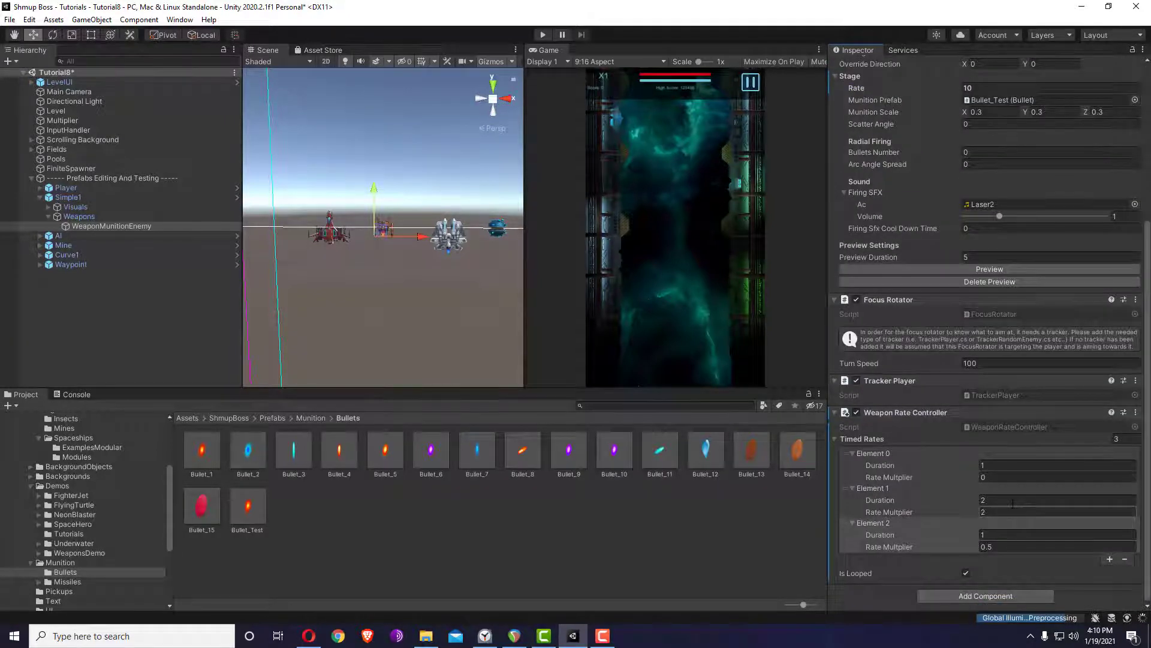
Select Simple1 and apply all overrides to its prefab.
left_click(94, 197)
scroll(970, 156, "up", 10)
left_click(1085, 92)
left_click(1088, 216)
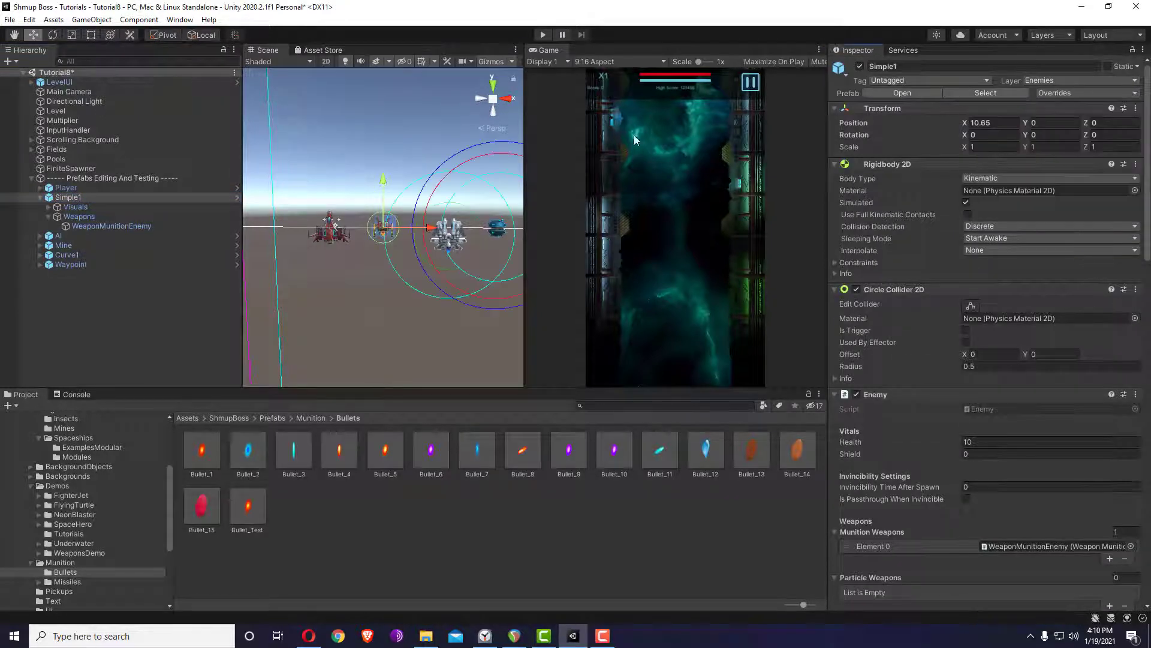
left_click(541, 36)
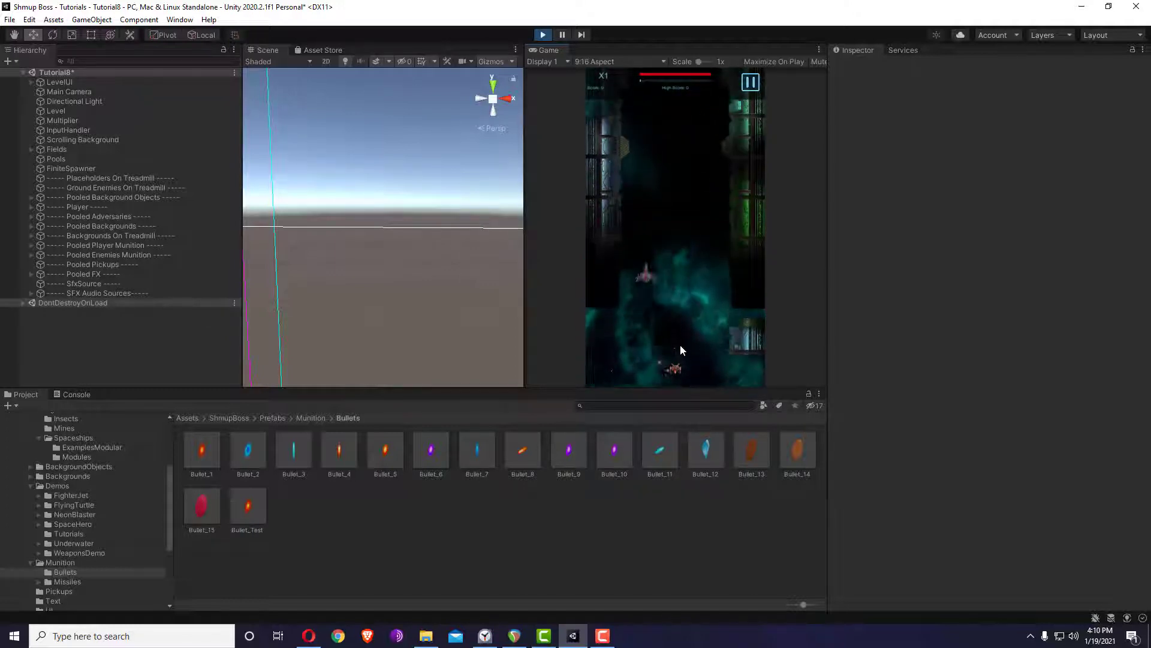
left_click(544, 34)
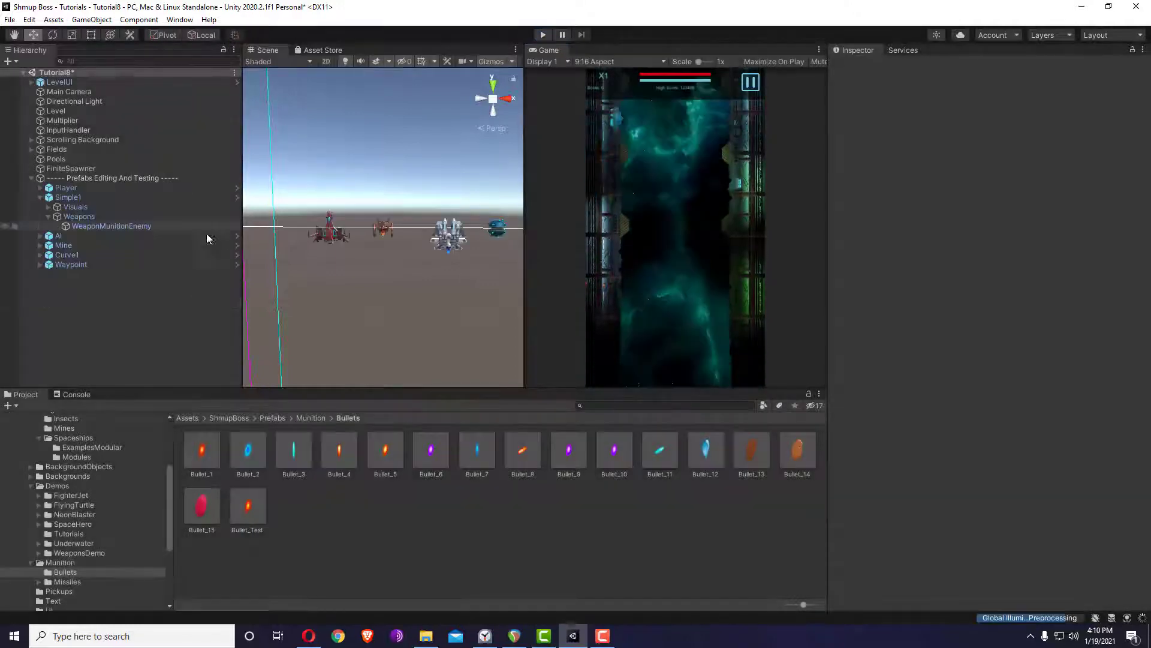
Add a Weapon Fire FX component to WeaponMunitionEnemy from Shmup Boss > Weapons.
left_click(120, 225)
scroll(960, 468, "down", 10)
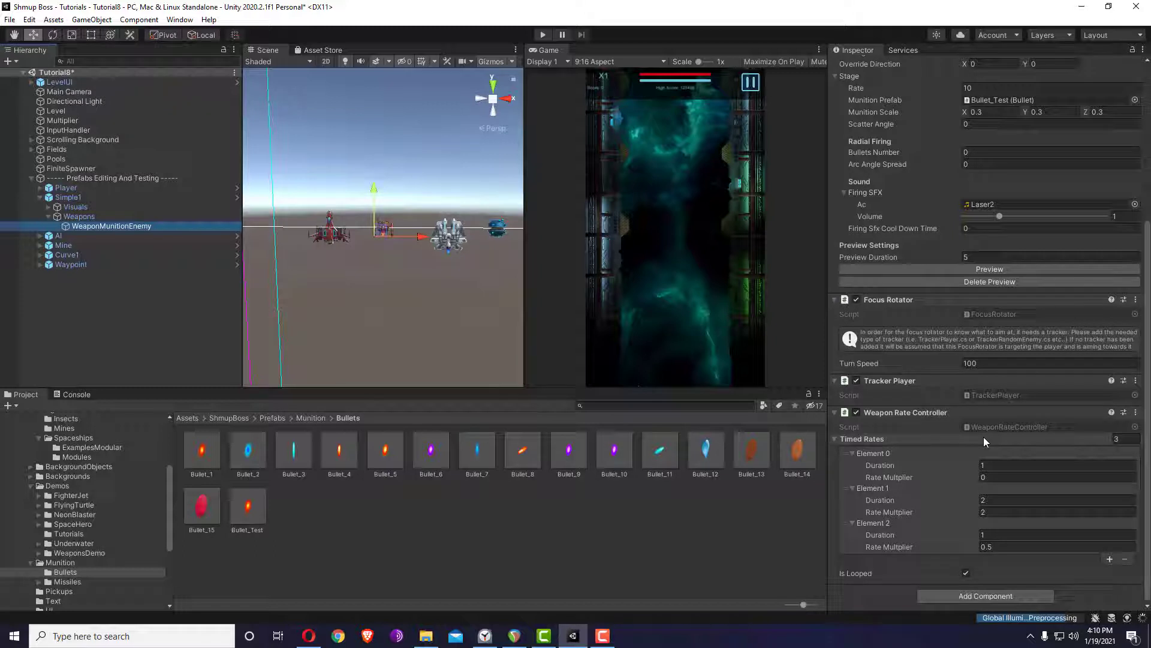
left_click(988, 593)
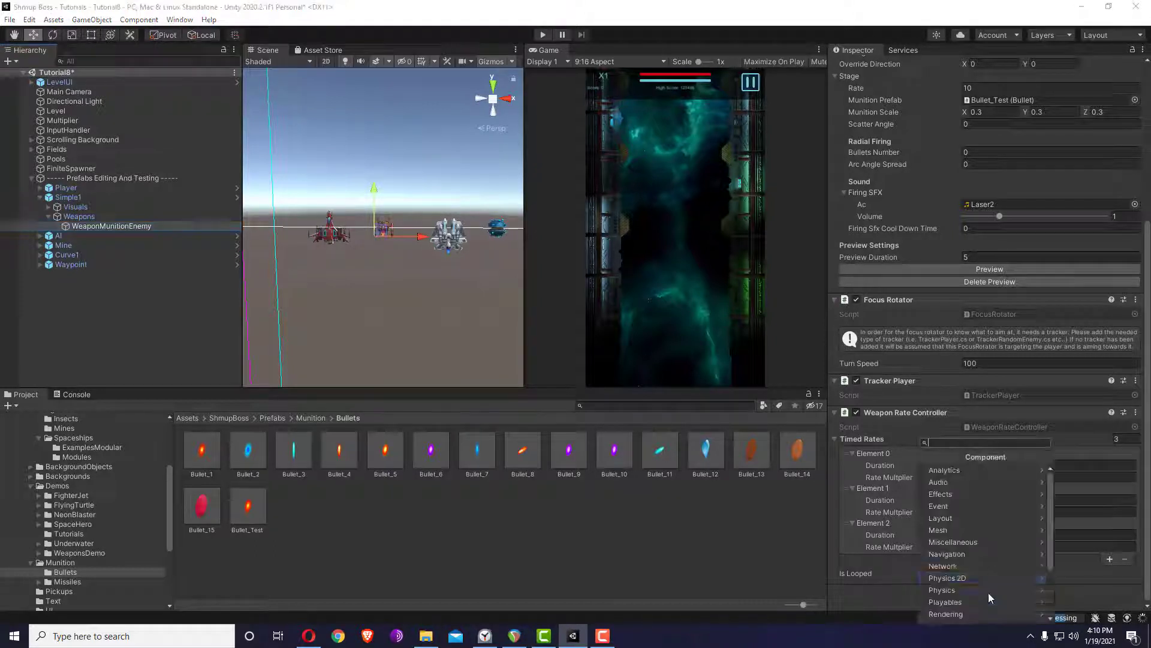
type("weapon")
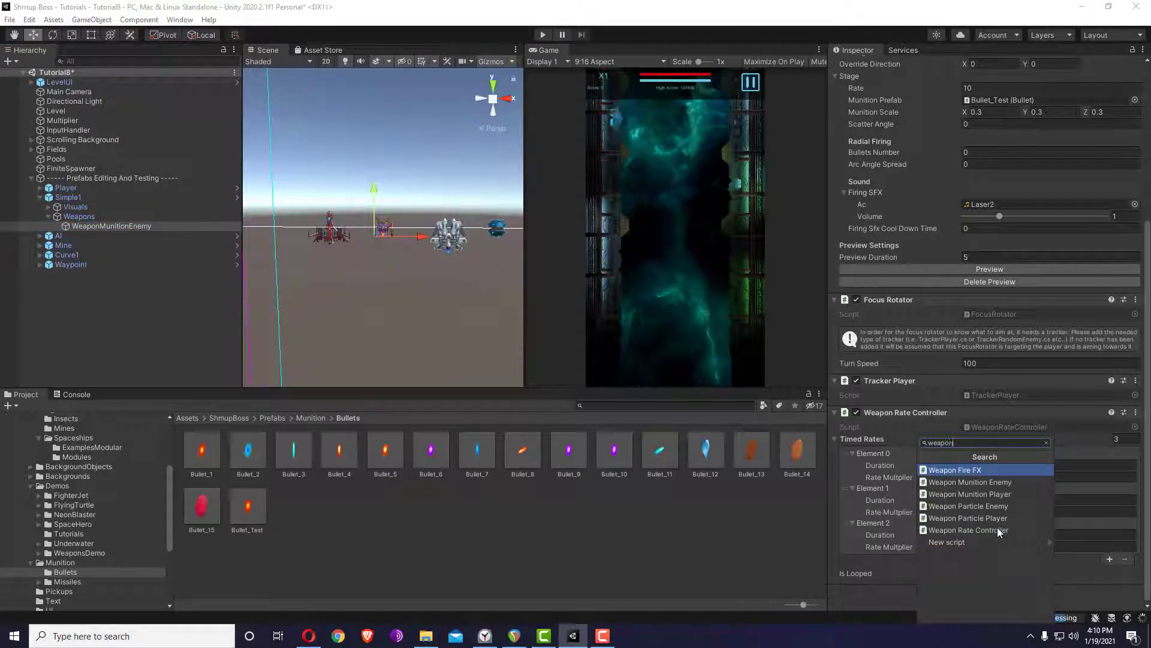
key("BackSpace")
key("BackSpace")
left_click(969, 559)
left_click(954, 609)
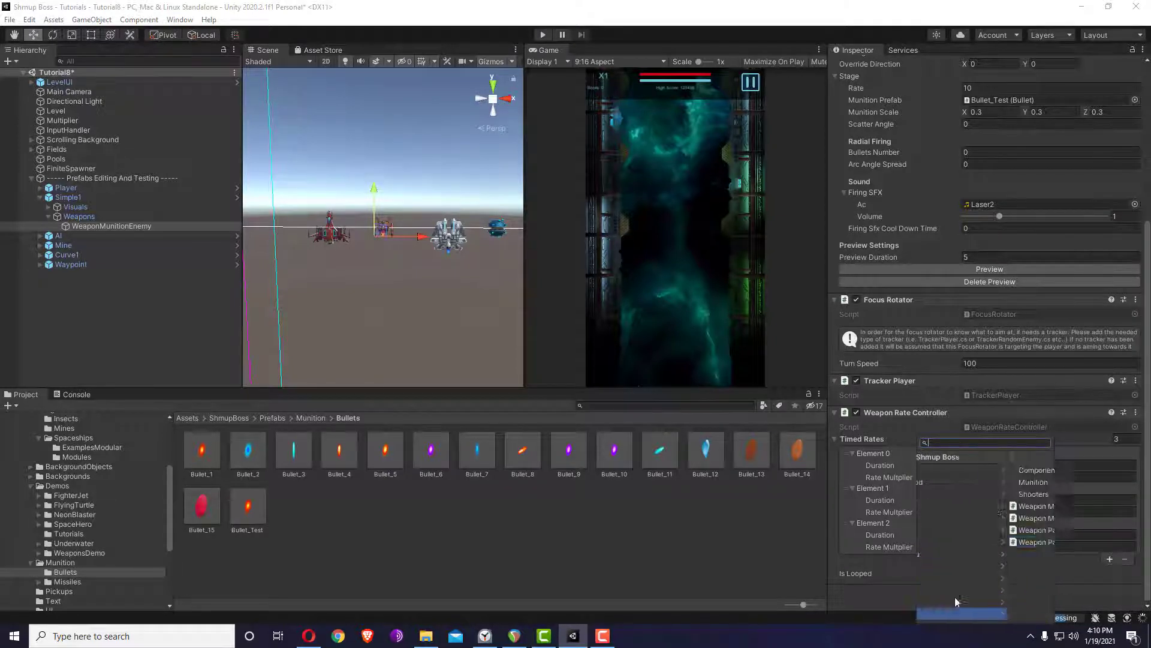
left_click(980, 469)
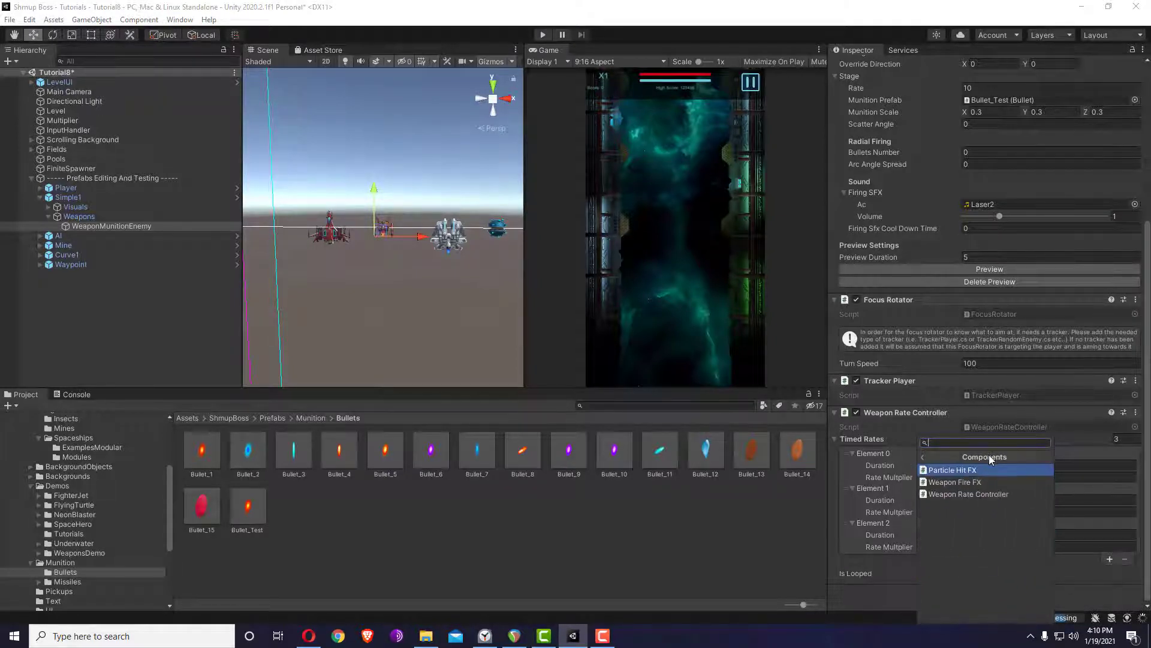
left_click(981, 482)
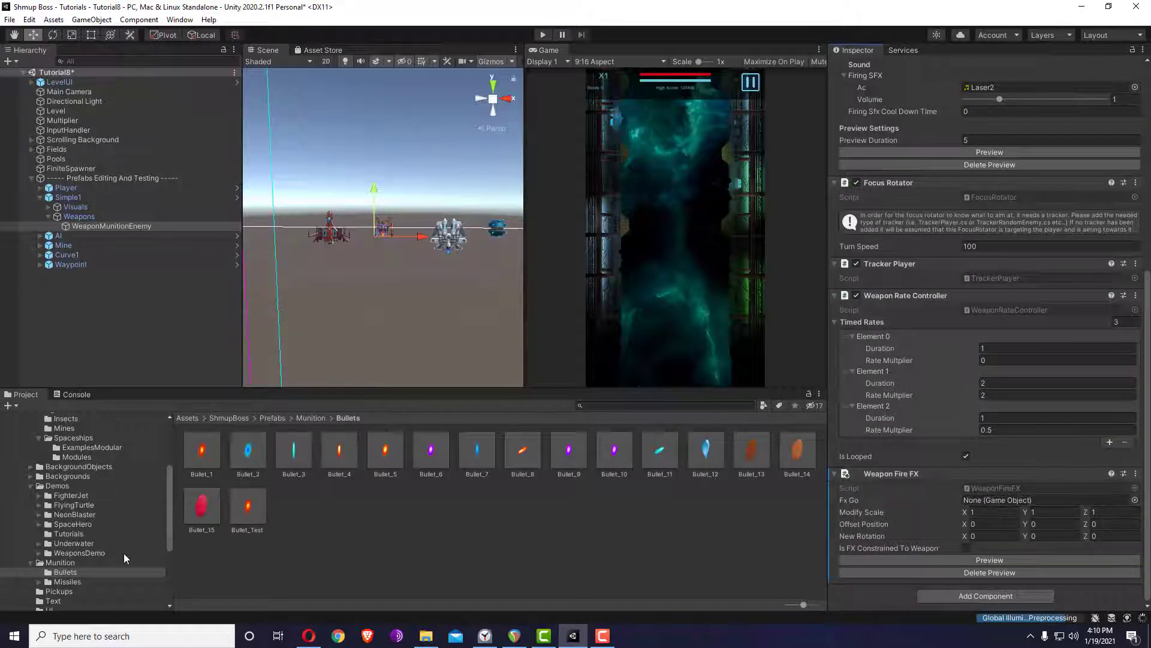
Assign FireEffect_06 from VFX > WeaponFX as the weapon's fire effect and preview it.
scroll(81, 487, "down", 5)
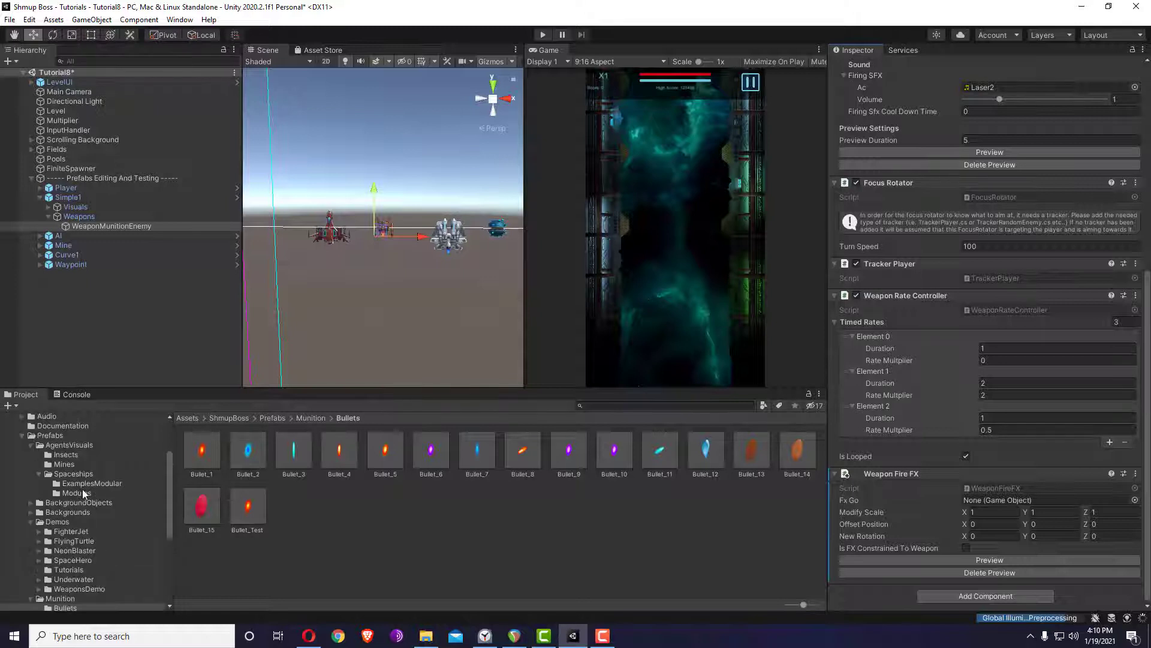
left_click(29, 548)
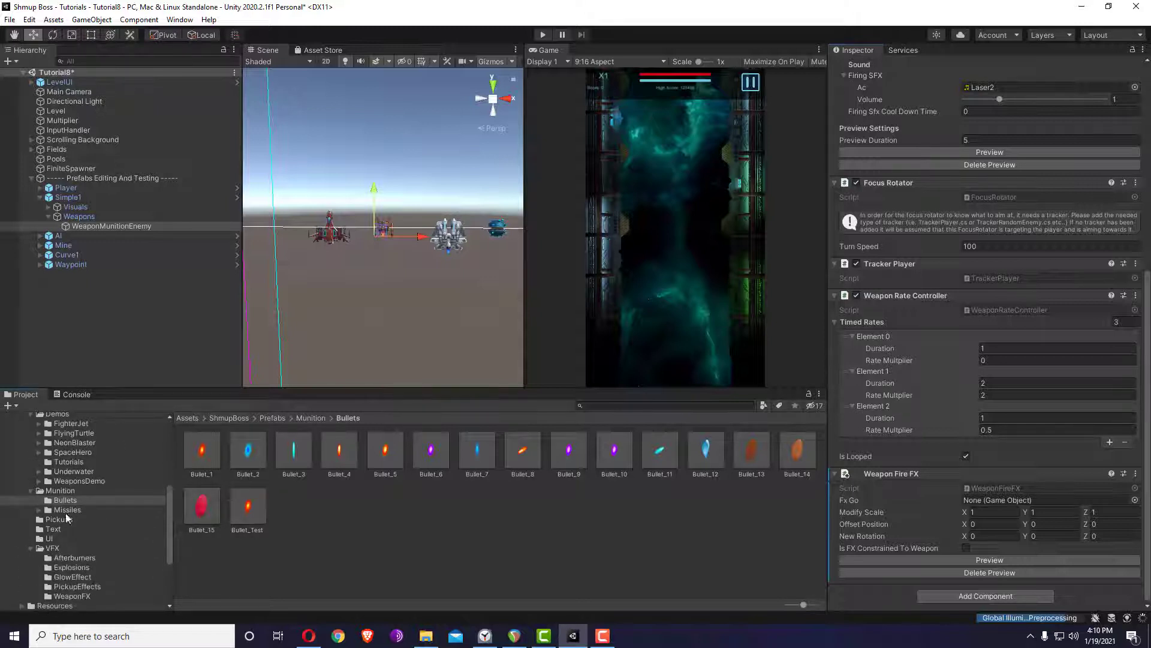
left_click(67, 566)
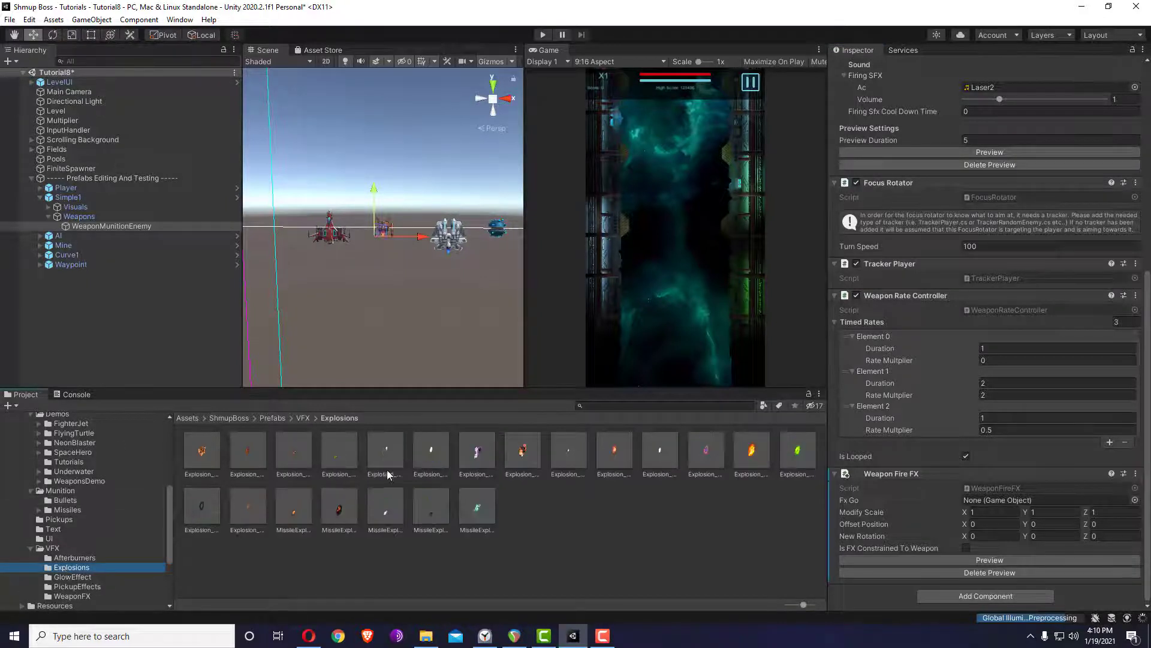
left_click(76, 596)
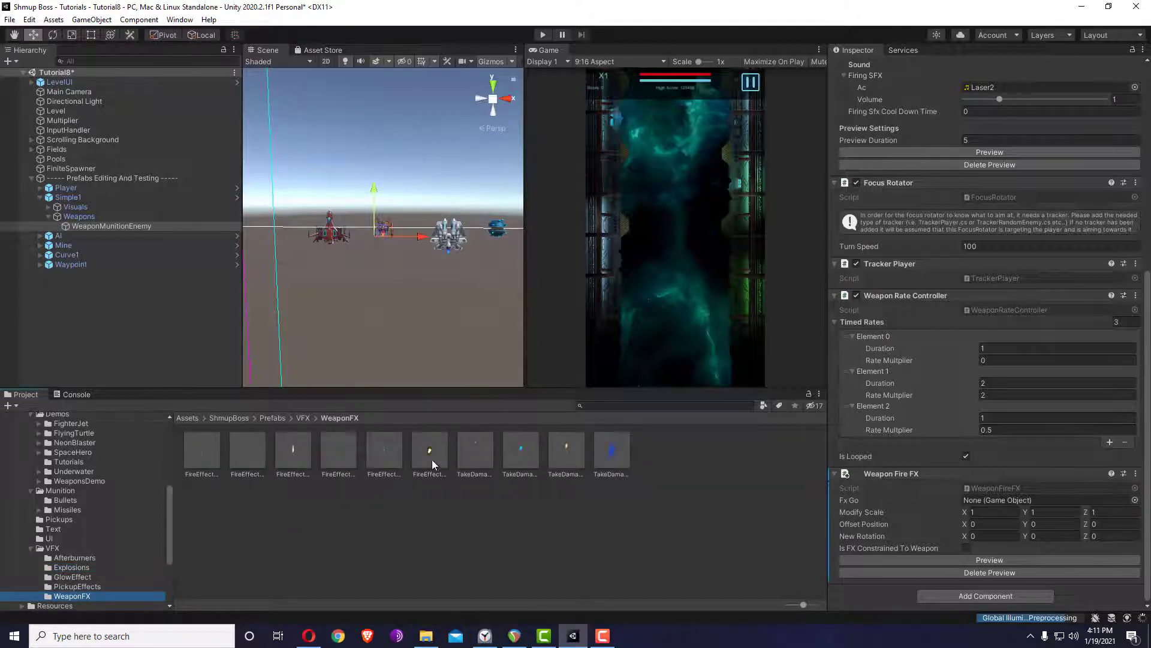
left_click_drag(427, 456, 966, 501)
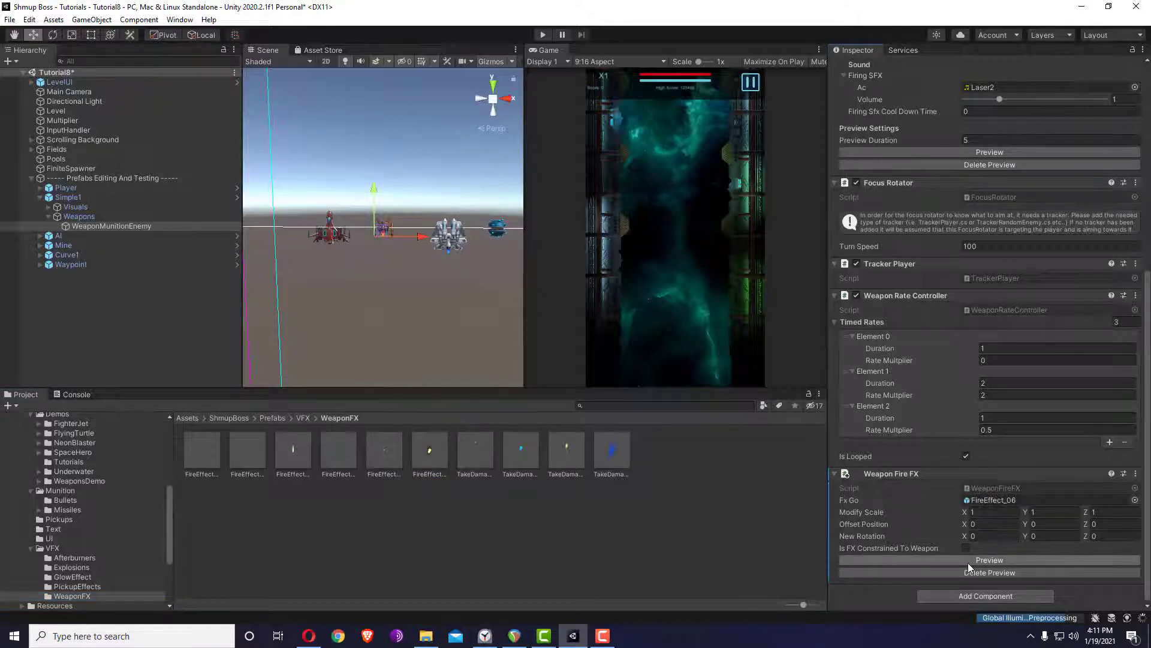
left_click(968, 561)
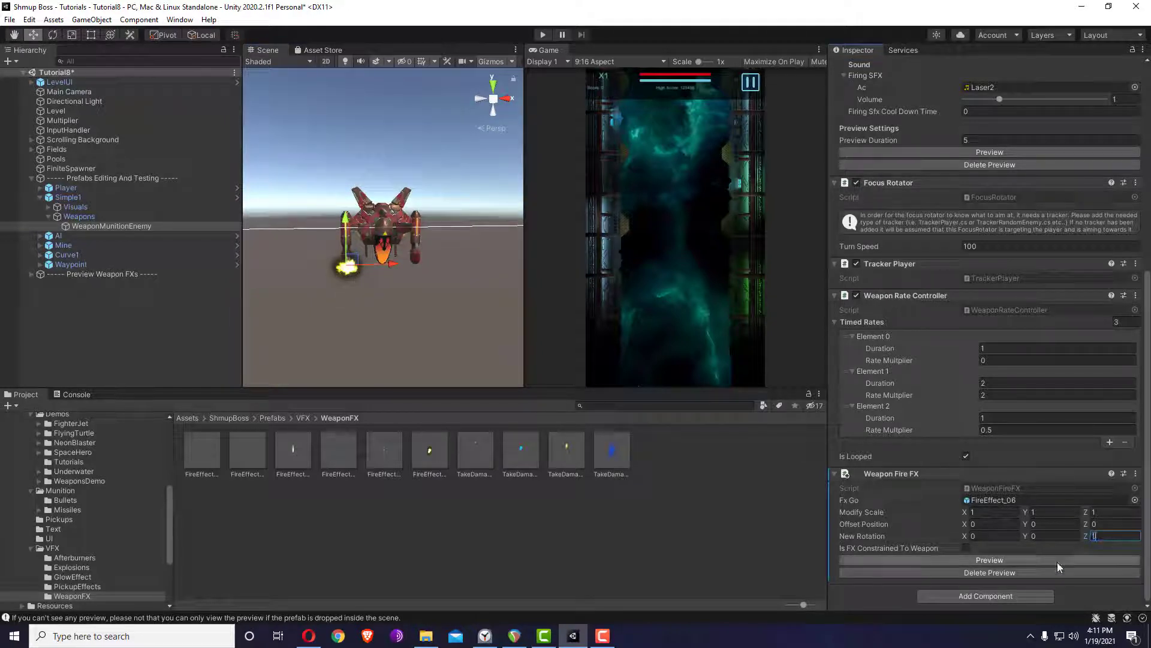
Give the fire effect Z rotation 180, scale 2, weapon constraint and Y offset -0.18.
type("180")
left_click(1053, 513)
key("Tab")
type("2")
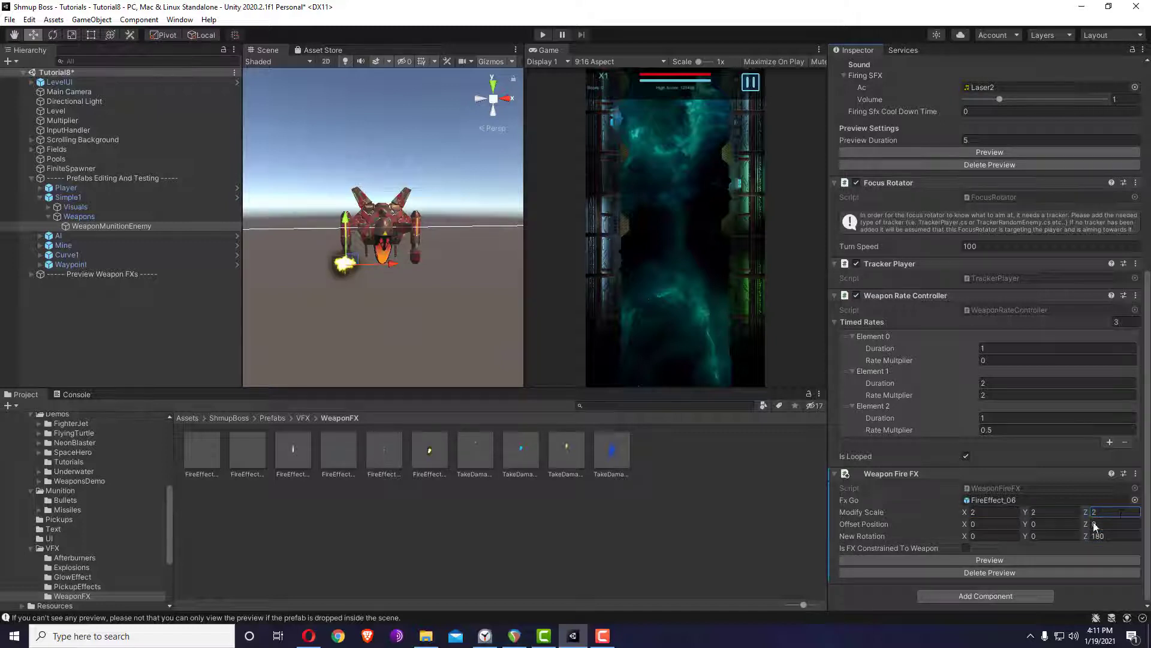
left_click(1012, 560)
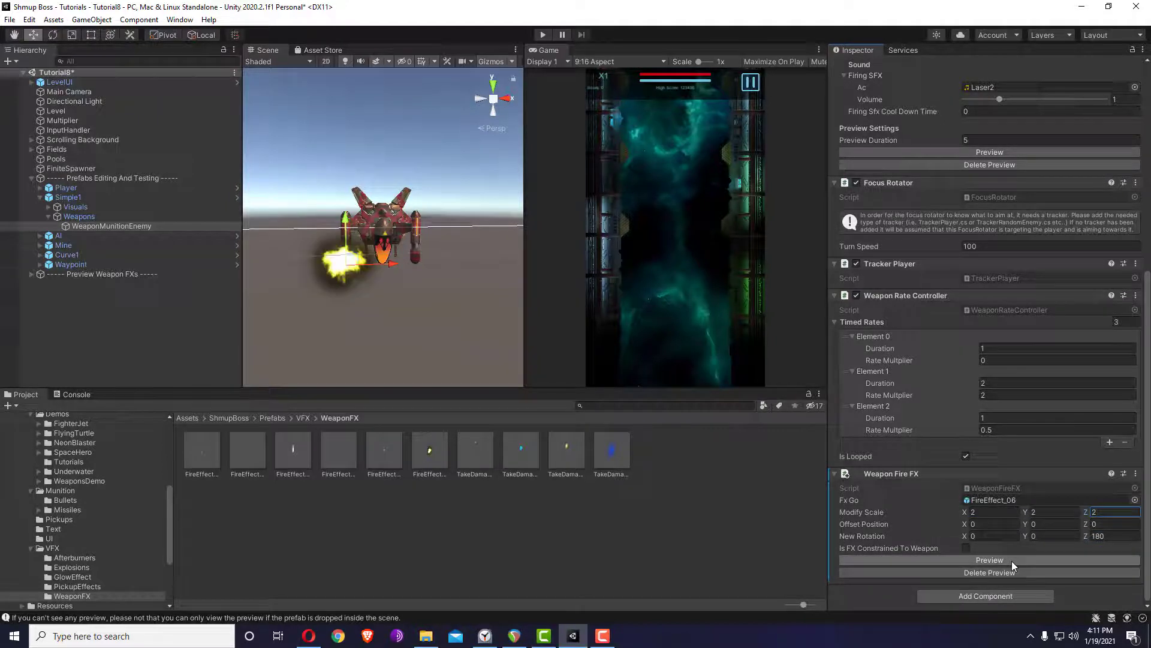
left_click(974, 543)
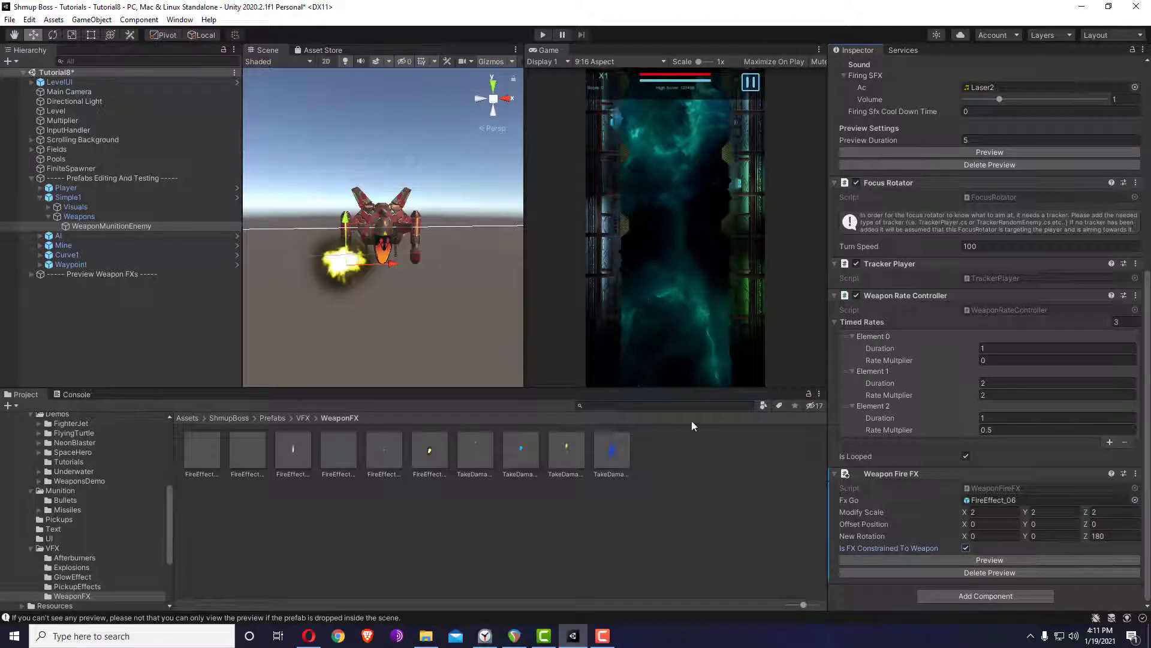
left_click_drag(1026, 521, 1023, 523)
left_click(1011, 559)
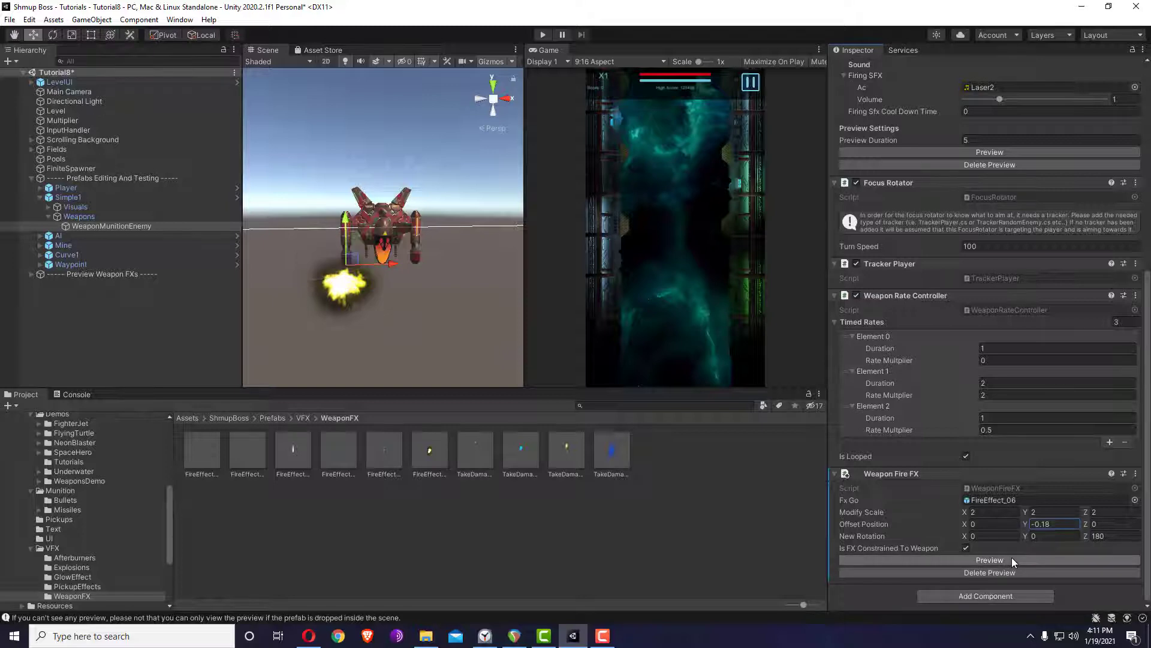
scroll(1009, 323, "up", 10)
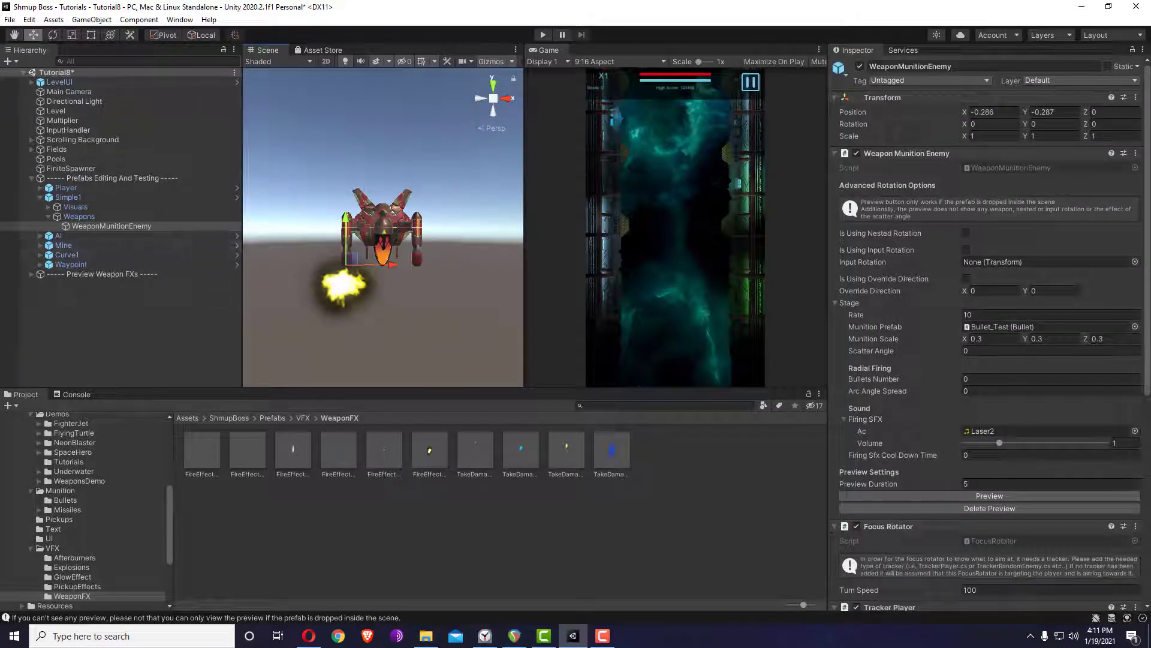
left_click(1072, 84)
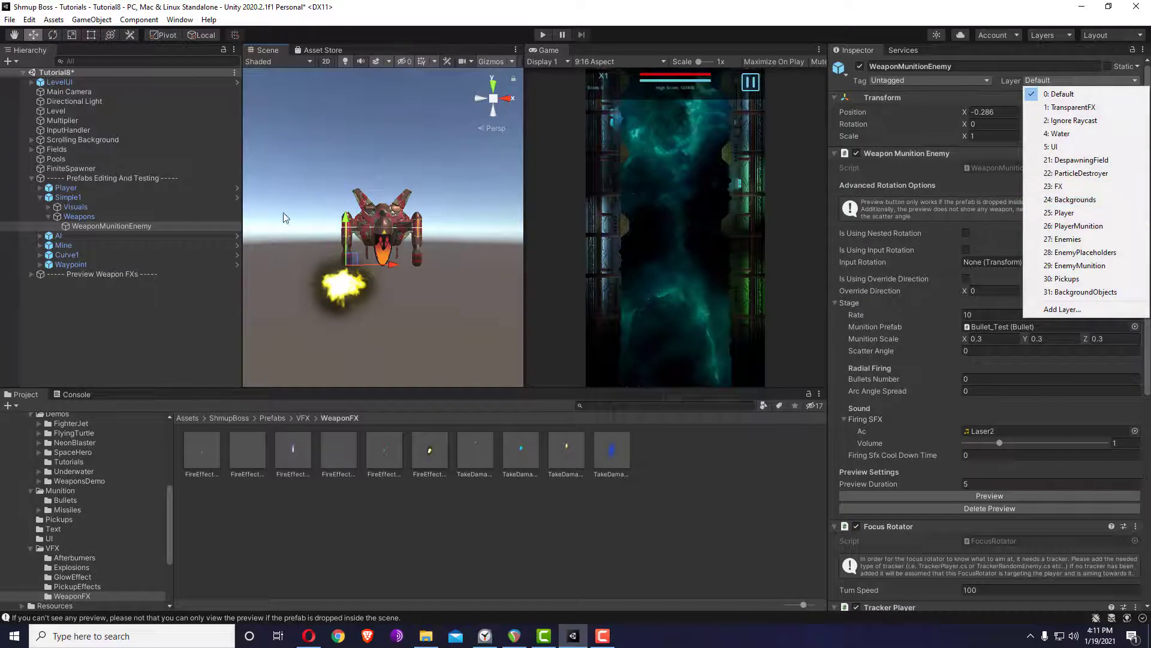
left_click(81, 199)
left_click(1097, 93)
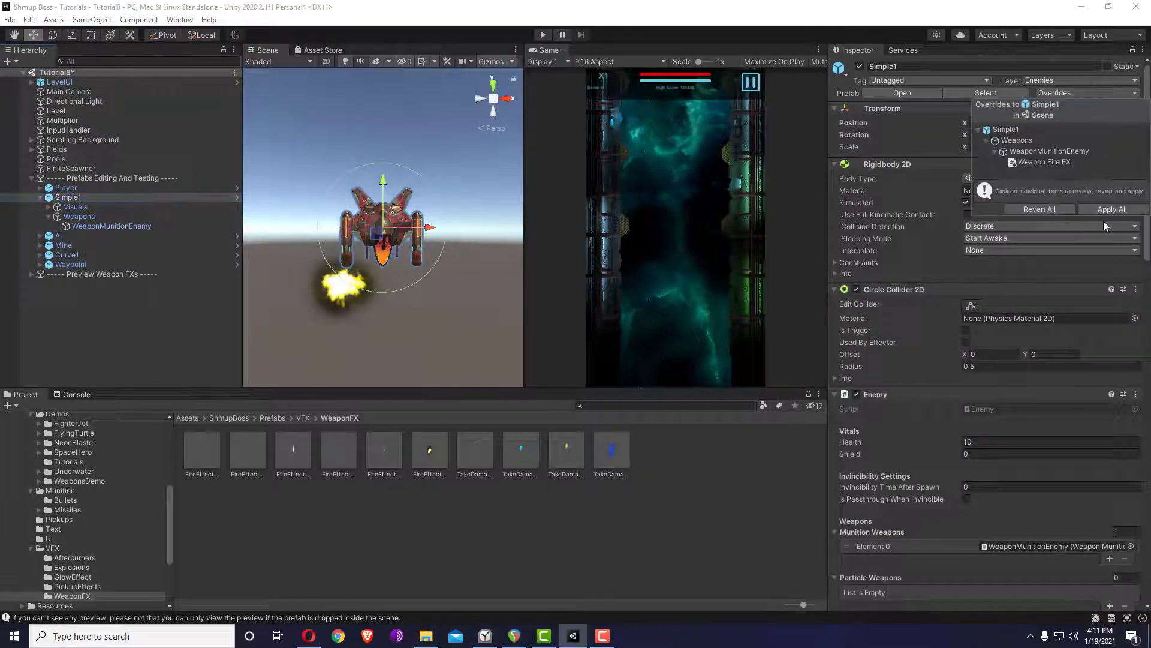
left_click(542, 34)
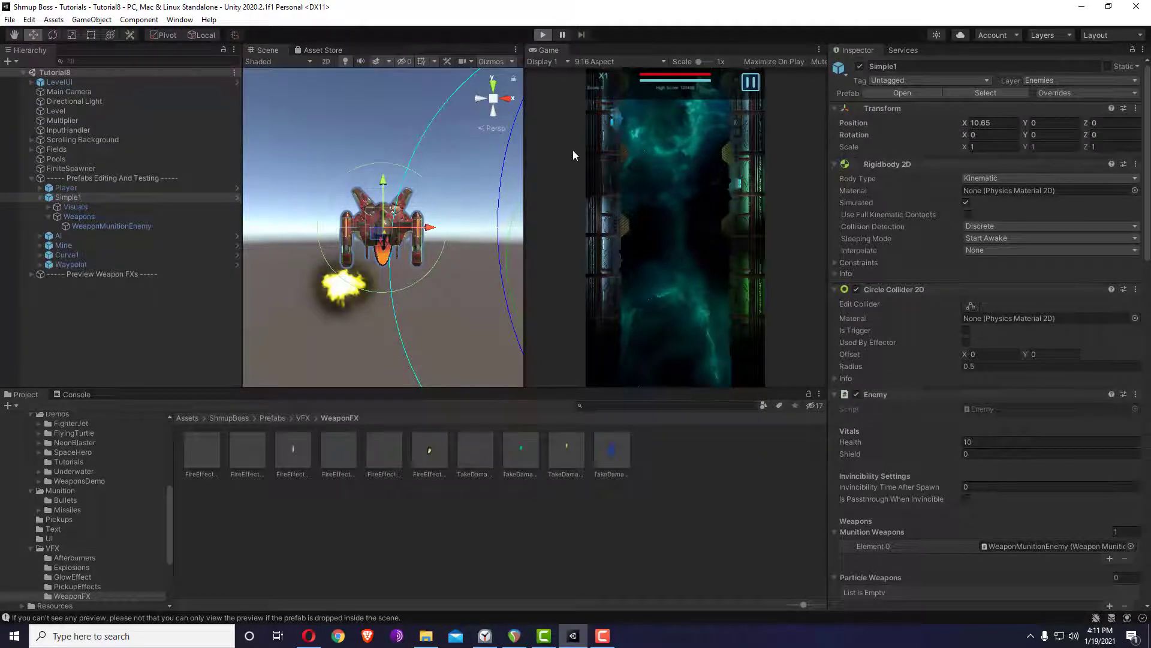
mouse_move(687, 241)
left_mouse_down()
mouse_move(664, 150)
mouse_move(677, 135)
mouse_move(670, 252)
mouse_move(677, 232)
left_mouse_up()
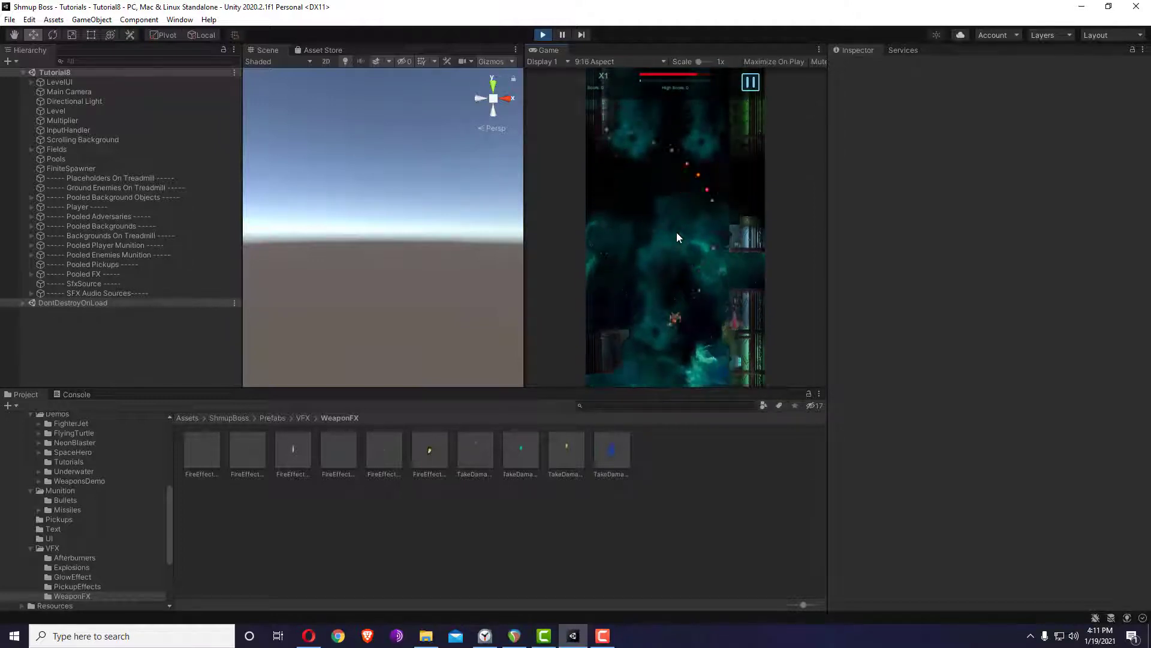
left_click(546, 33)
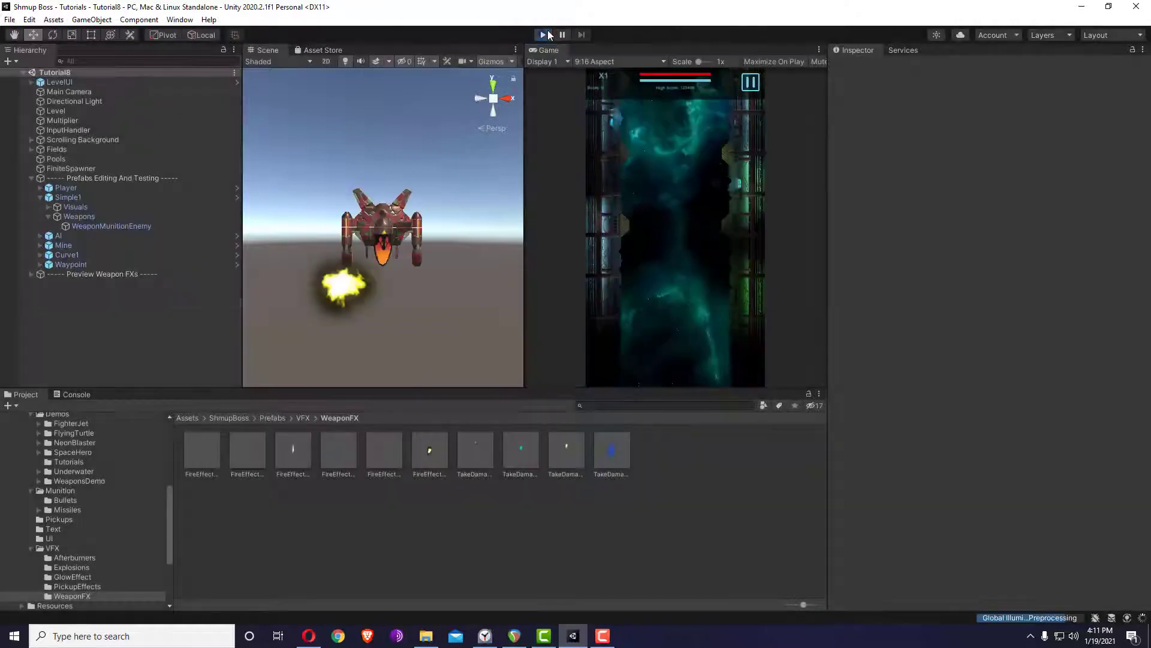
Ping WeaponMunitionEnemy's munition prefab and select Bullet_Test in the Project window.
left_click(144, 226)
scroll(1046, 427, "down", 10)
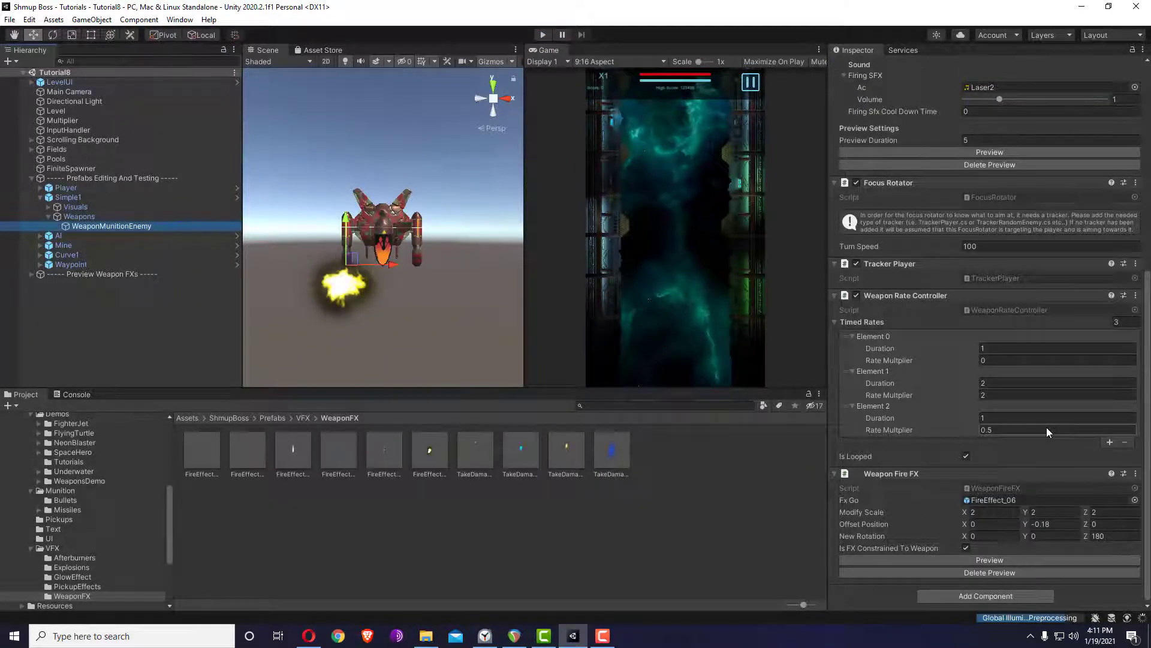
scroll(1035, 371, "up", 8)
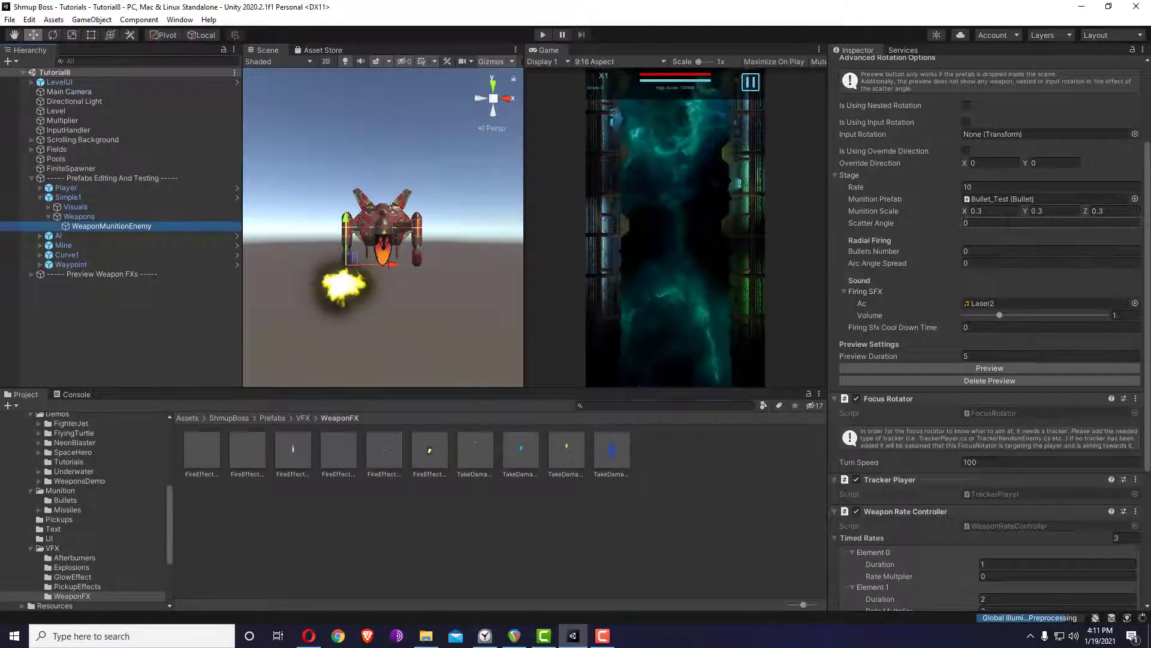
left_click(1001, 200)
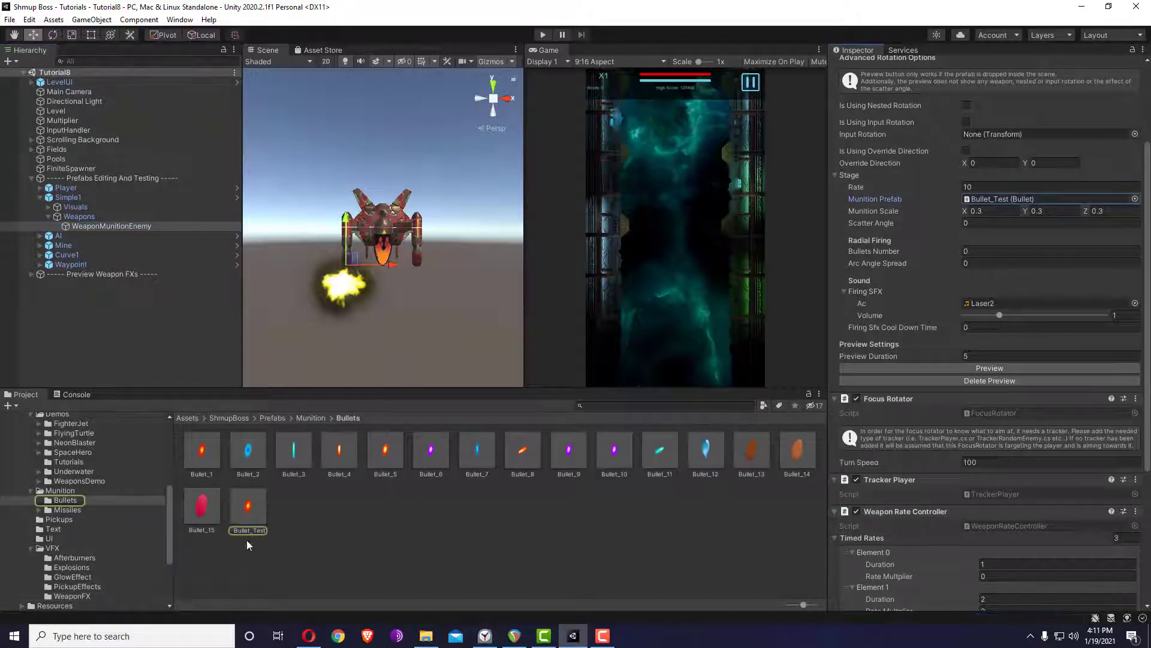
left_click(246, 517)
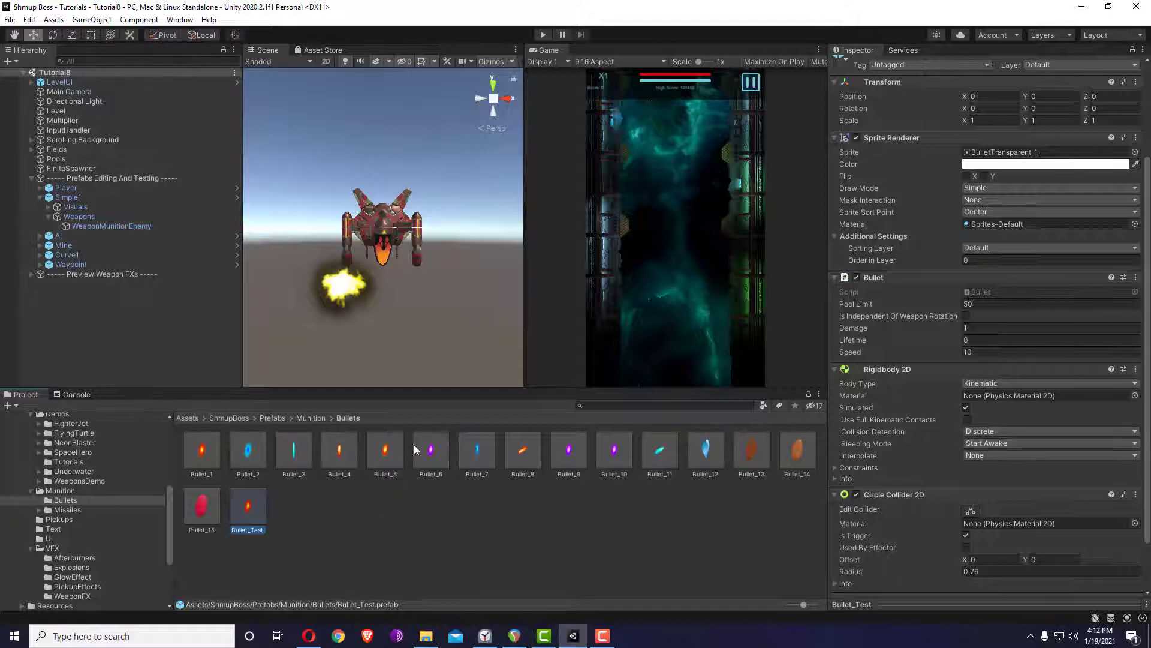
Select the Bullet_Test prefab in Bullets and attach a Munition Hit FX component.
left_click(67, 509)
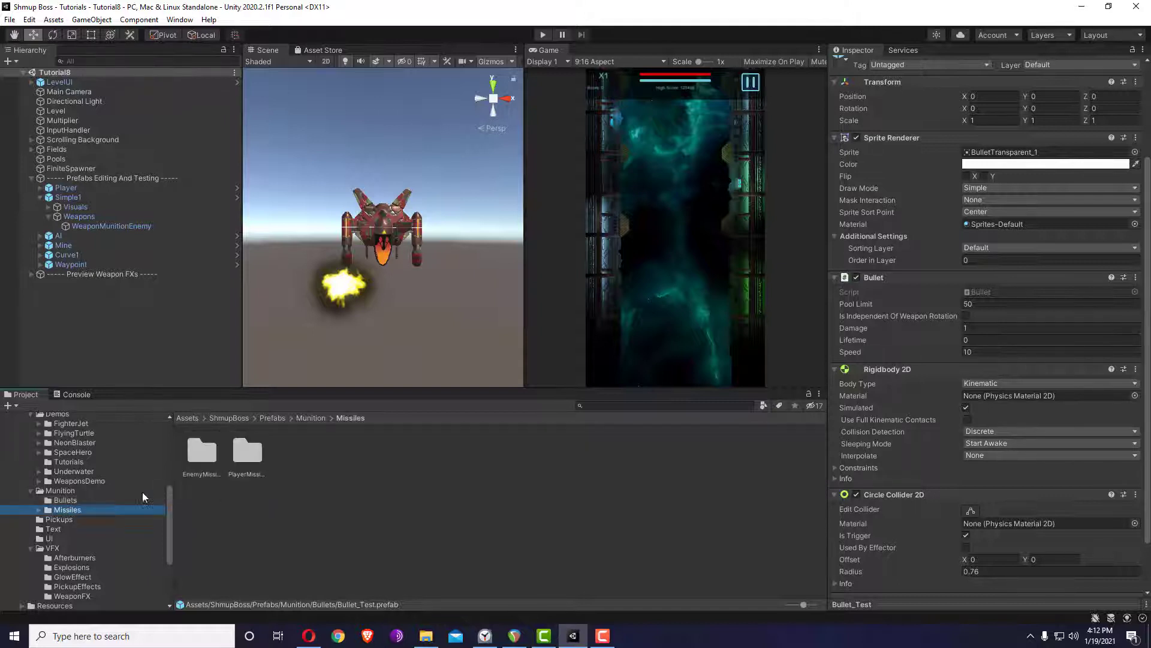
left_click(69, 501)
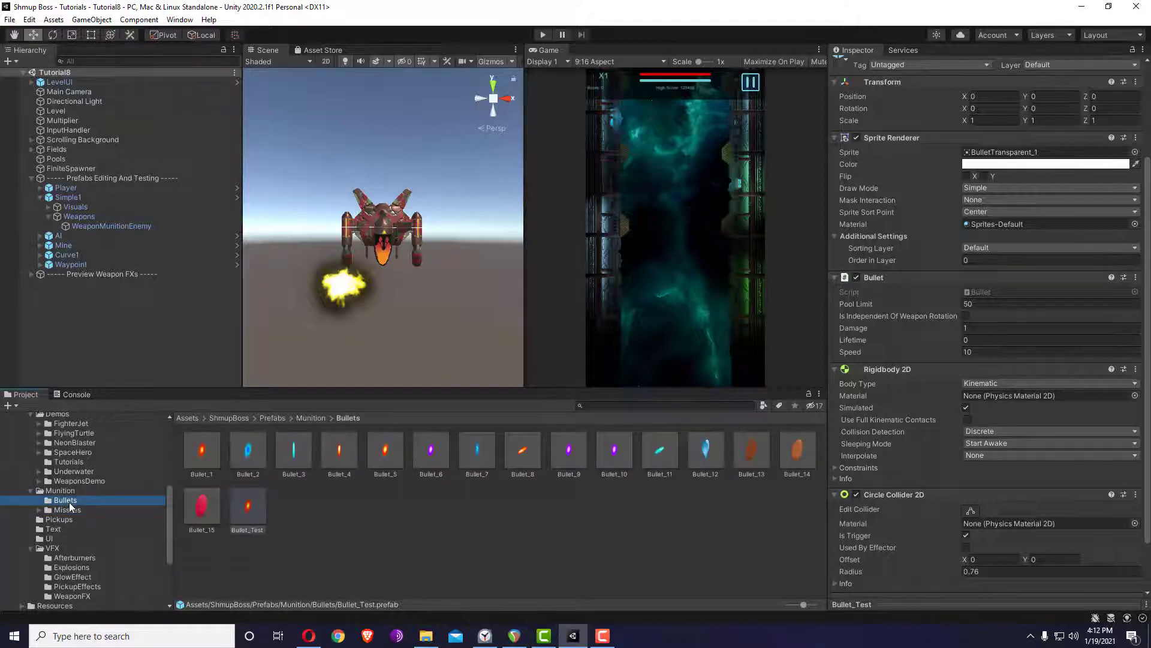
left_click(233, 510)
scroll(945, 540, "down", 5)
left_click(945, 575)
scroll(949, 583, "down", 3)
left_click(962, 567)
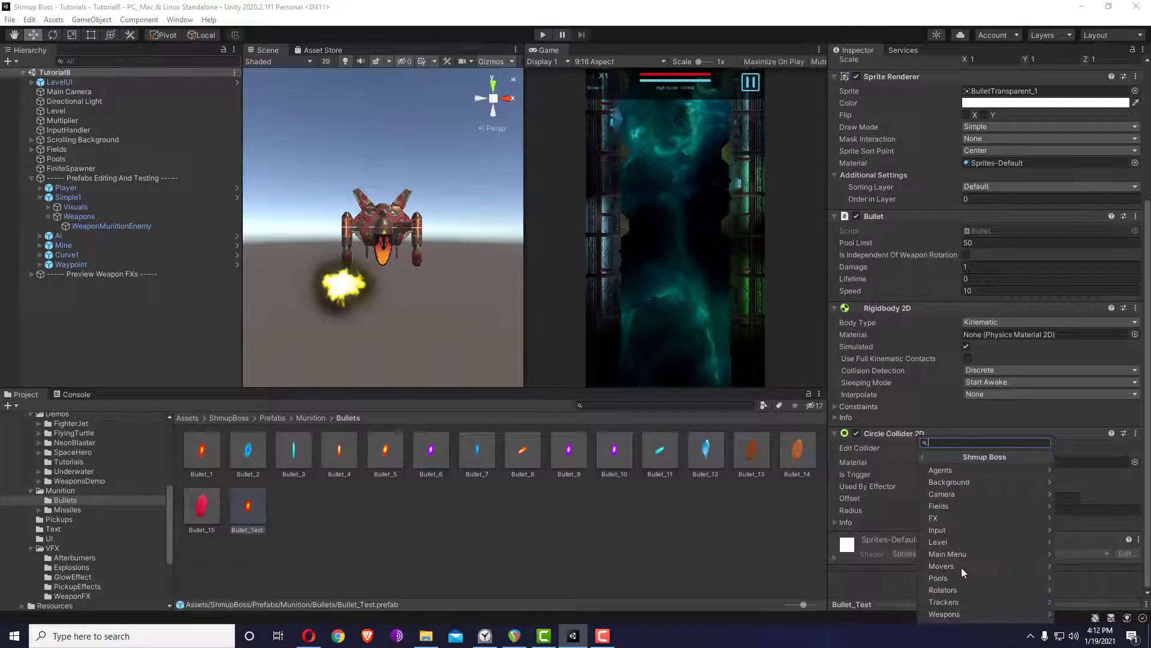
left_click(949, 610)
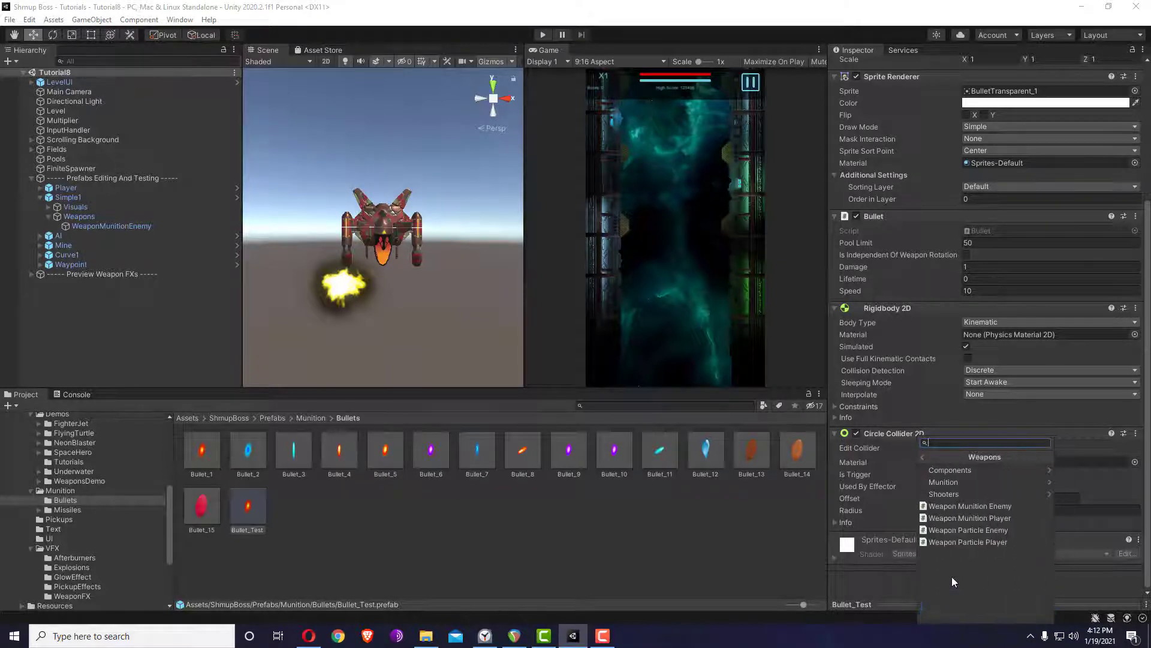
left_click(951, 483)
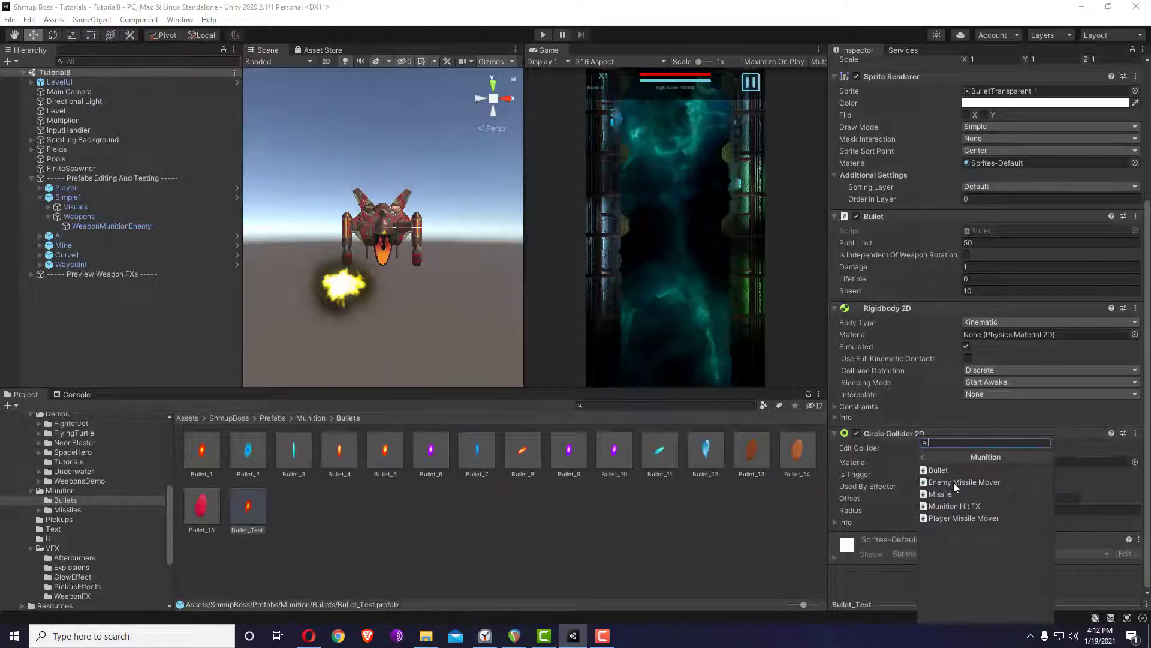
left_click(976, 505)
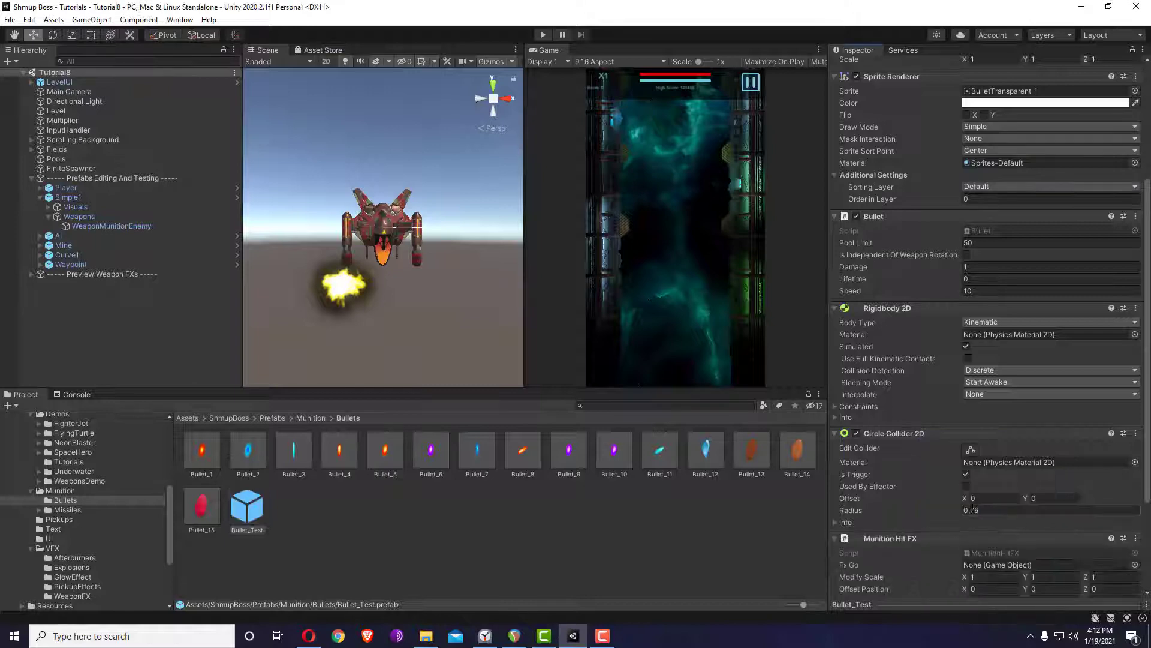
scroll(963, 521, "down", 3)
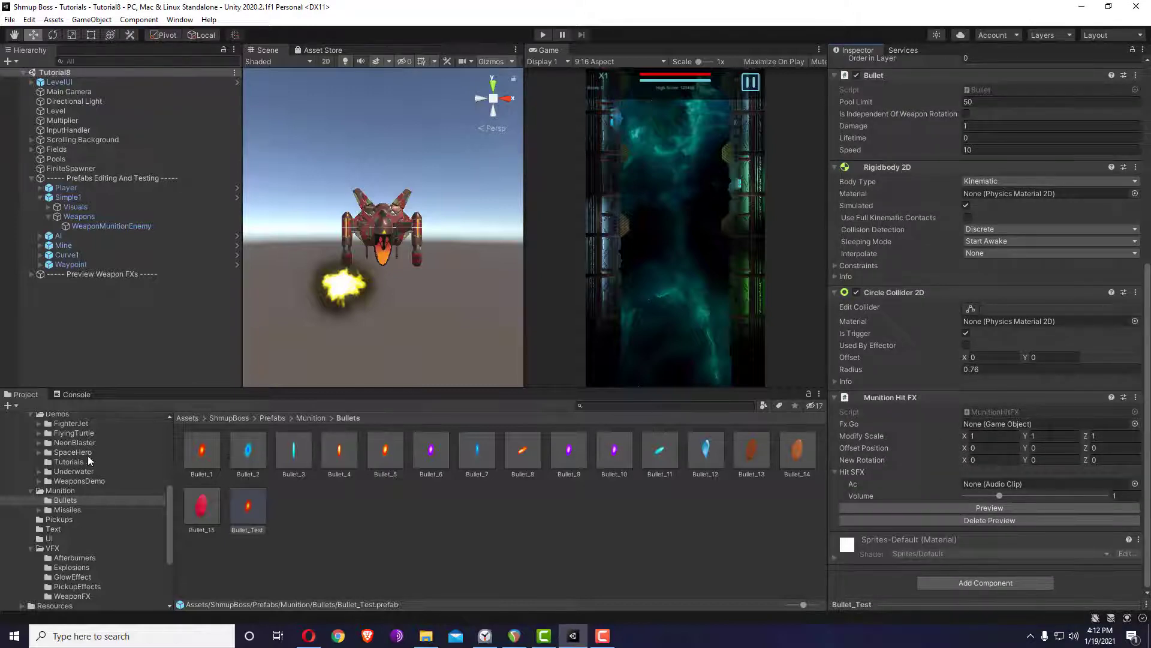
Assign MissileExplosion_05 from VFX > Explosions as Bullet_Test's hit effect.
left_click(72, 567)
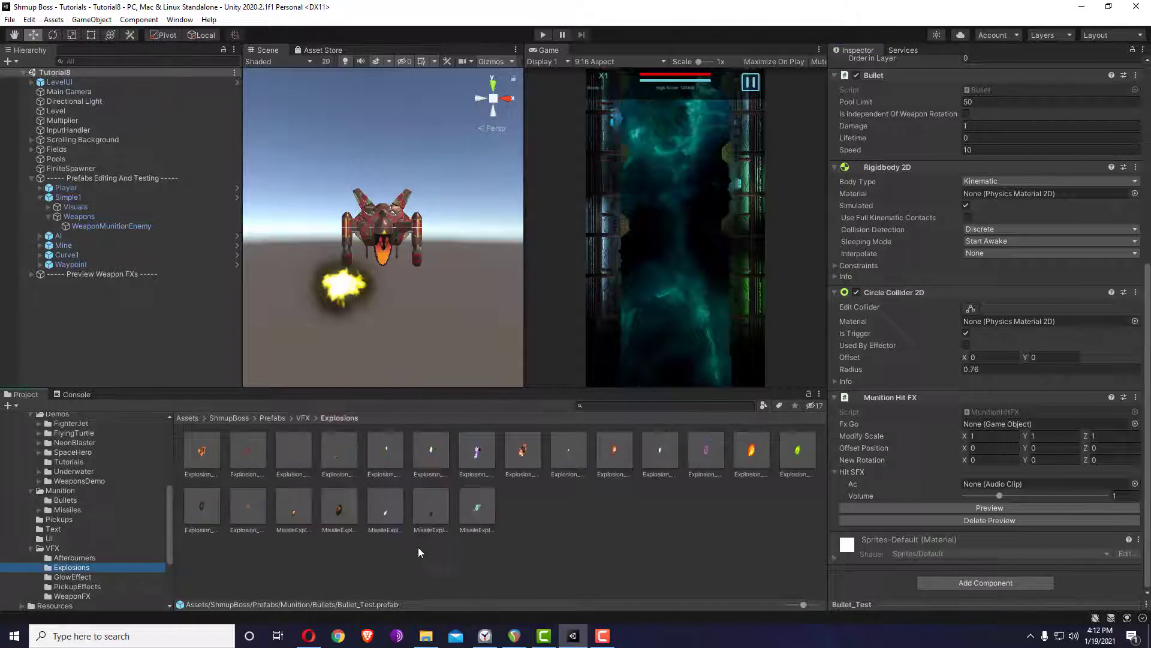
left_click_drag(478, 509, 1011, 423)
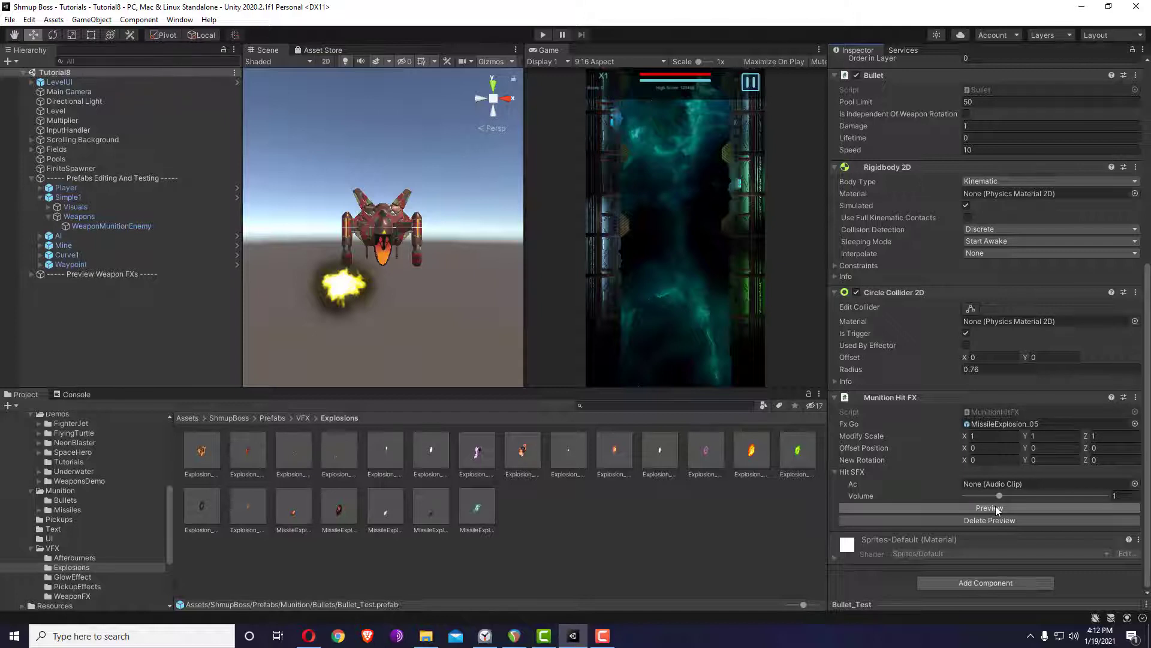
scroll(378, 307, "down", 2)
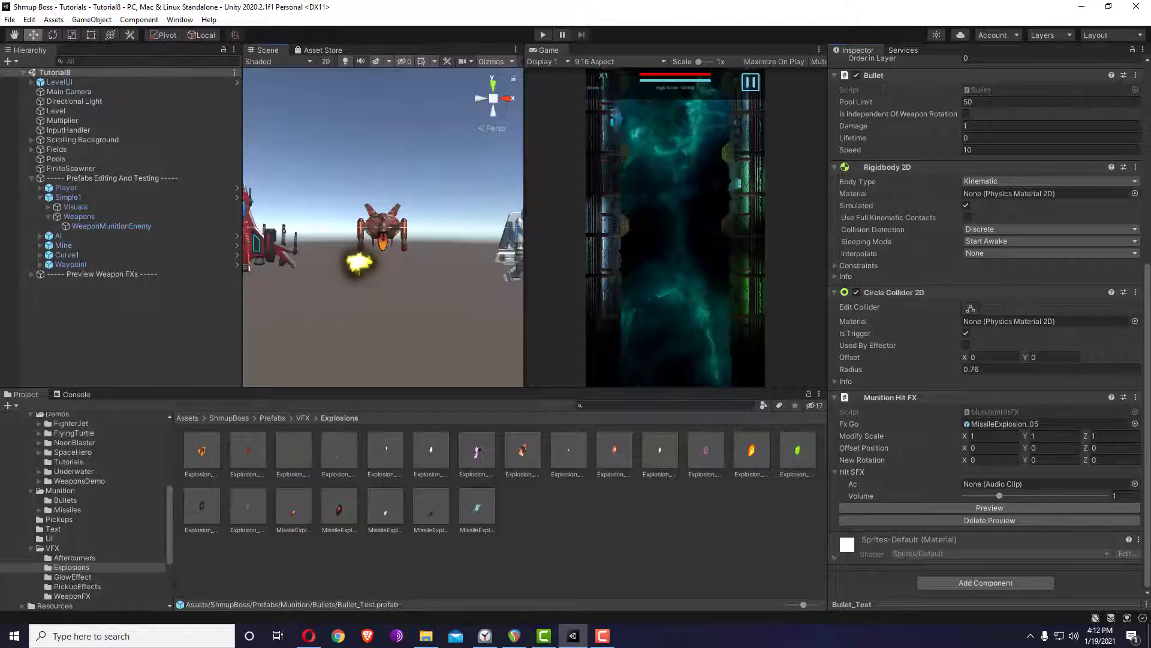
Drag a Bullet_Test instance from the Bullets folder into the scene.
left_click(68, 500)
left_click_drag(249, 501, 138, 336)
middle_click_drag(414, 258, 440, 265)
scroll(441, 265, "down", 2)
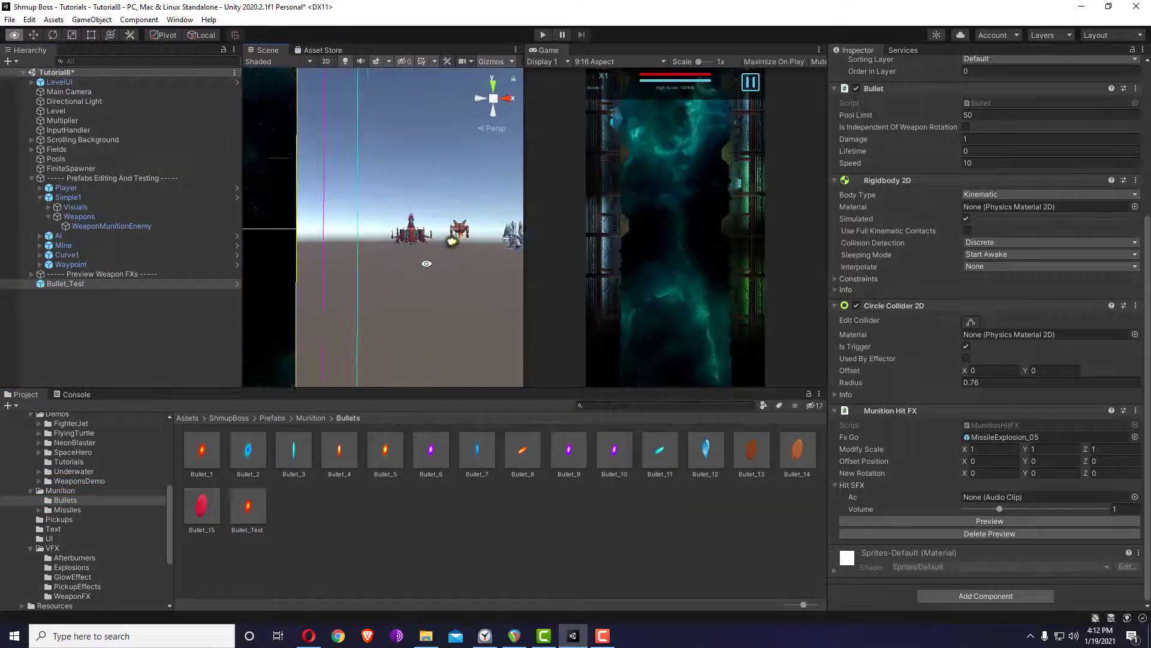
Frame the Bullet_Test instance and set its hit explosion's scale to 2, 2, 2.
key("w")
double_click(78, 284)
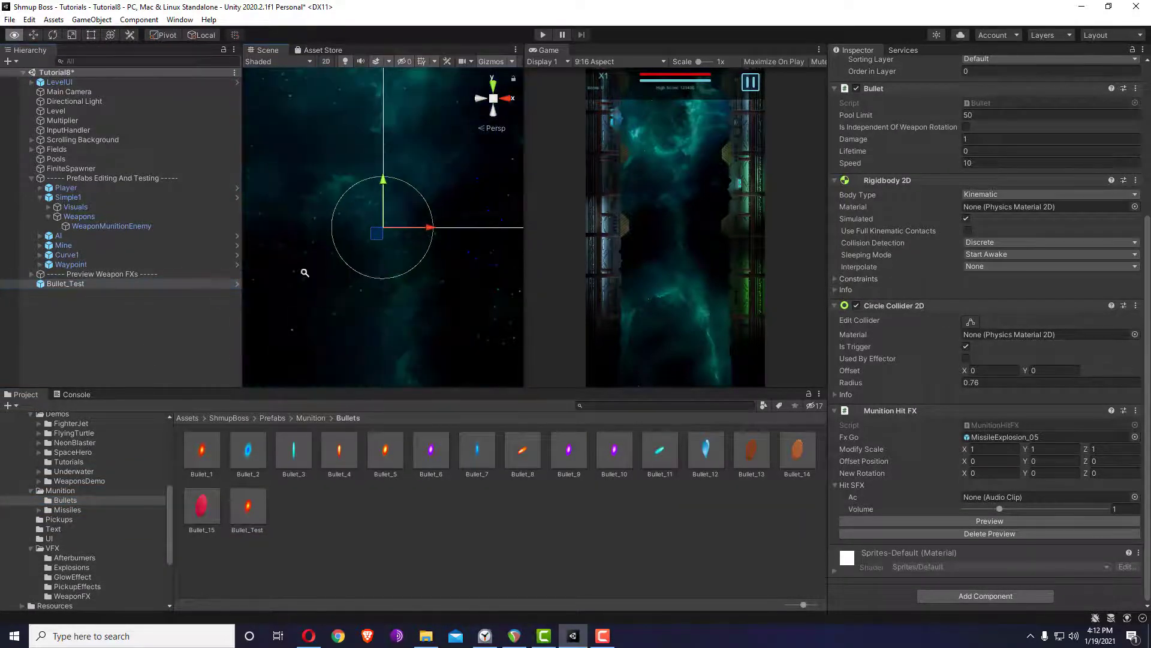
scroll(310, 251, "down", 5)
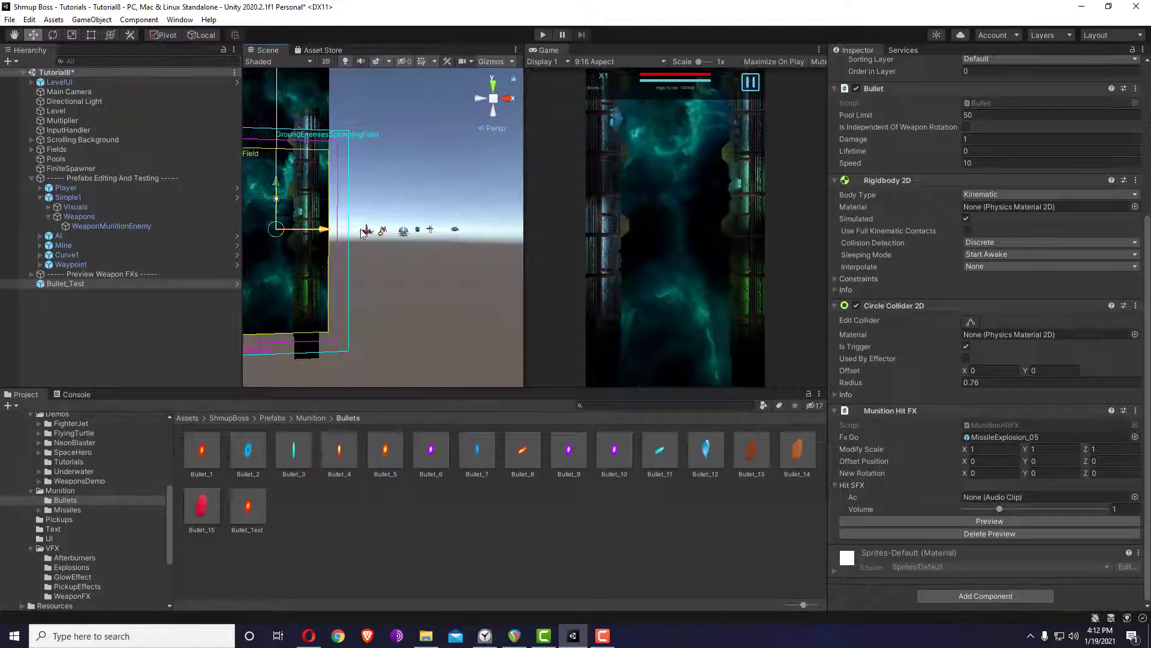
scroll(300, 253, "up", 5)
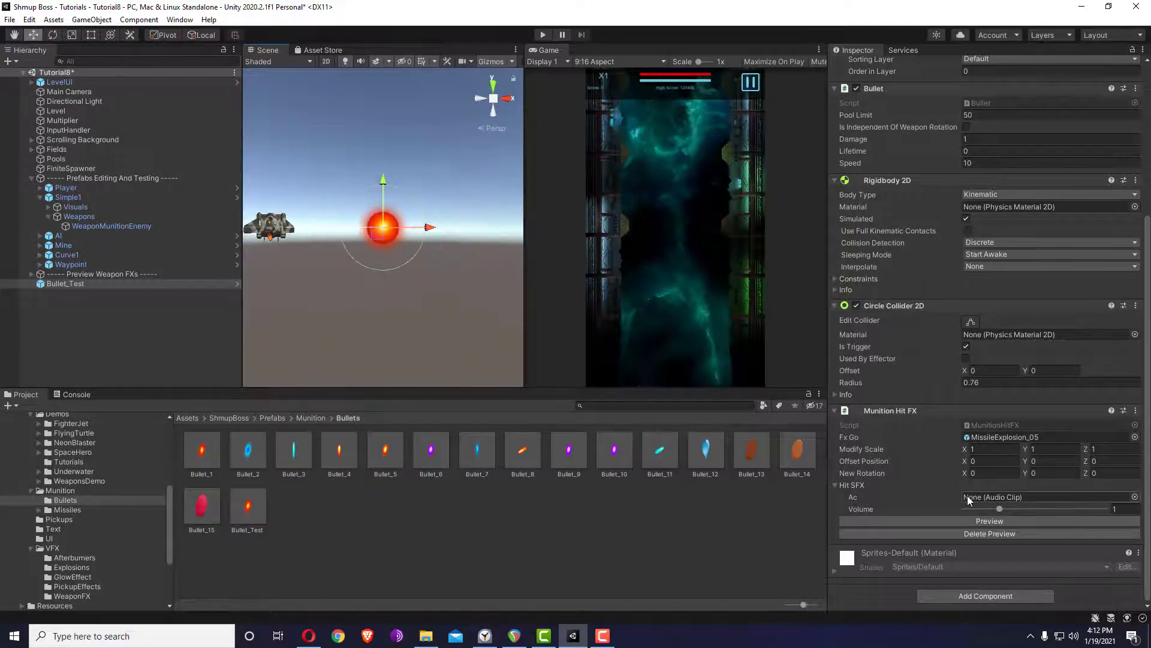
left_click(982, 521)
left_click(990, 449)
type("2")
left_click(1044, 449)
type("2")
key("Tab")
type("2")
left_click(1006, 519)
Set the hit explosion's Z position offset to -0.1.
left_click(1116, 472)
left_click(1115, 461)
type("-0.1")
left_click(1026, 520)
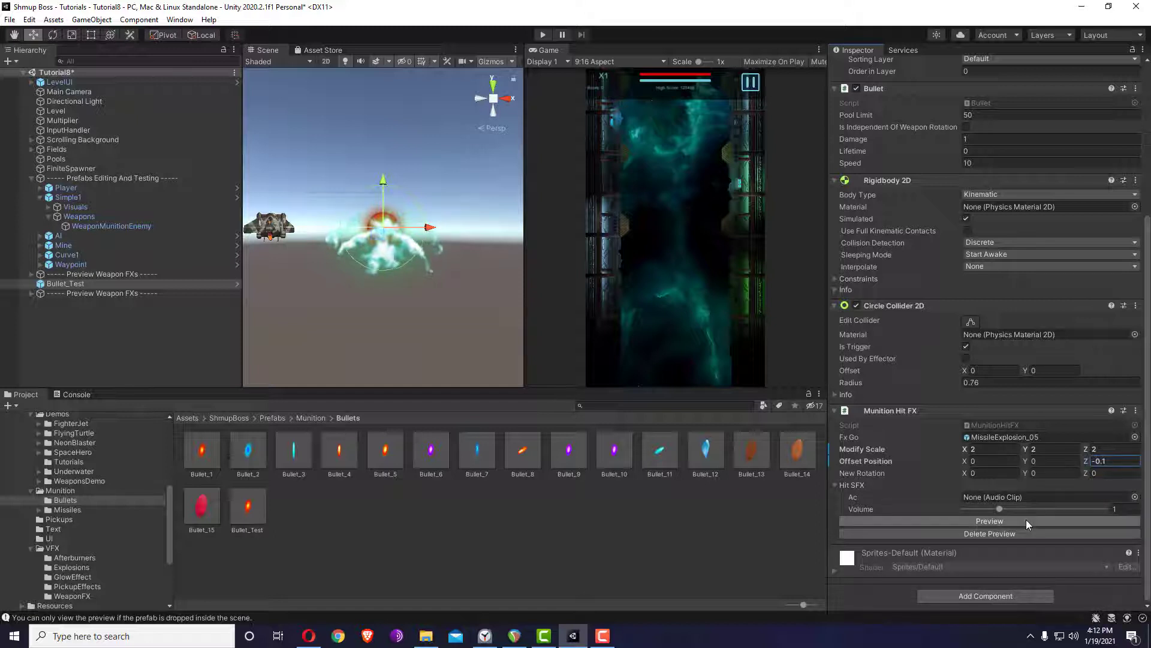
Choose Explosion2 as the hit sound and replay the effect preview.
left_click(1134, 497)
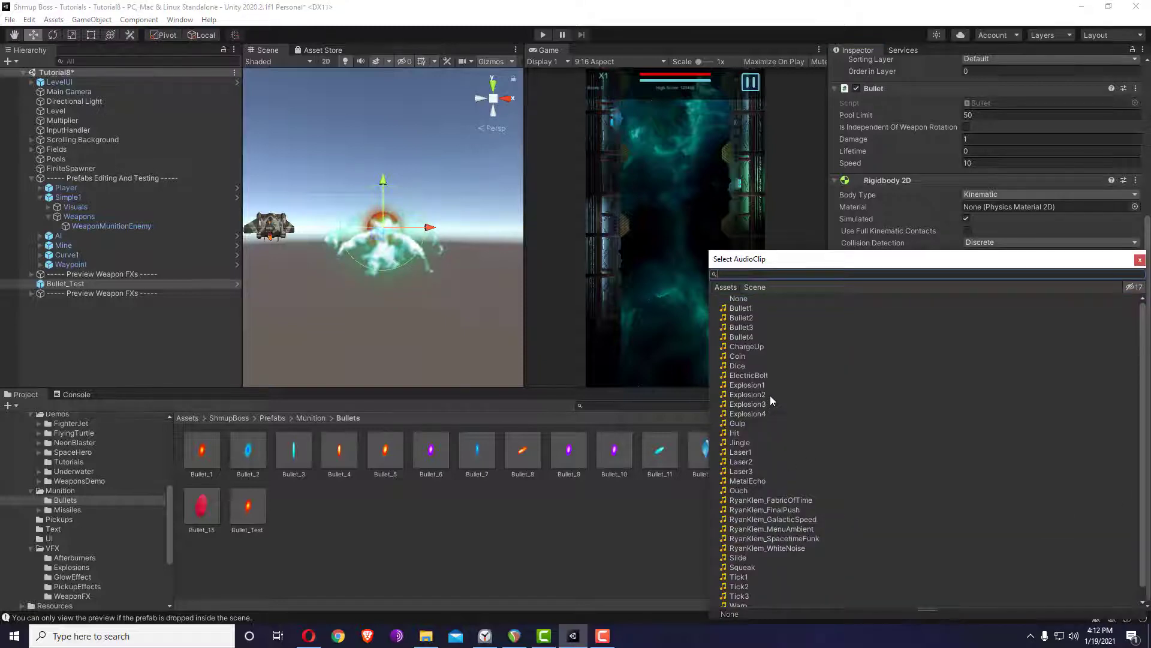
double_click(770, 395)
left_click(1019, 520)
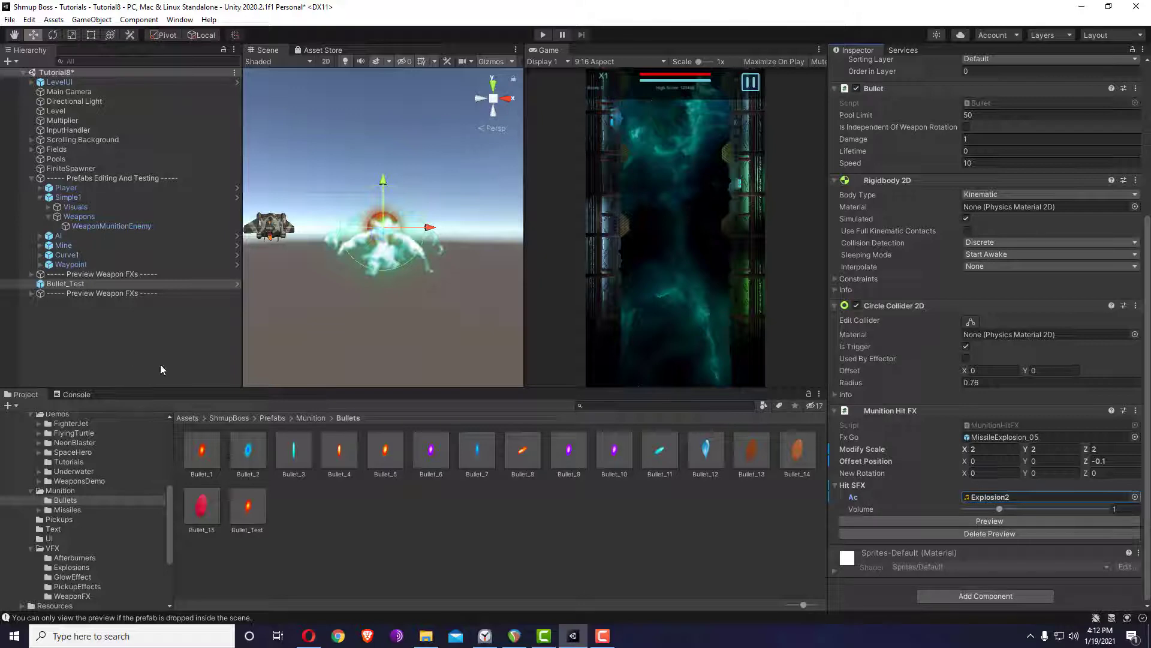
Apply all overrides to the Bullet_Test prefab.
scroll(1082, 103, "up", 5)
left_click(1088, 91)
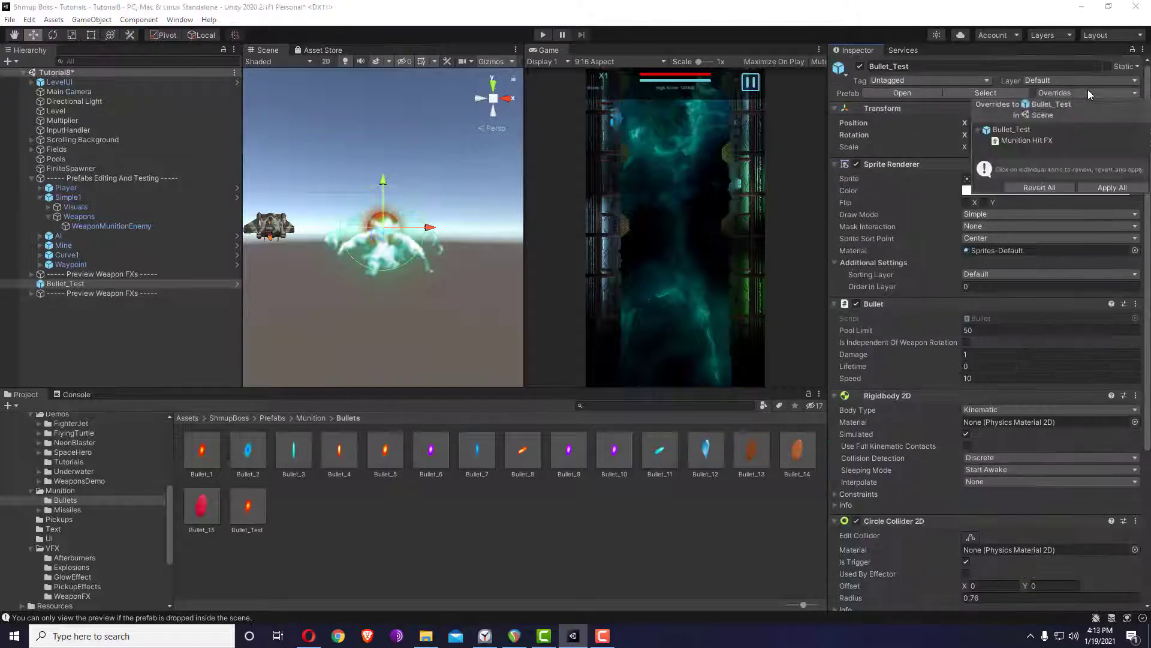
left_click(1064, 188)
Delete the Bullet_Test instance and the two weapon FX preview objects from the scene.
left_click(75, 285)
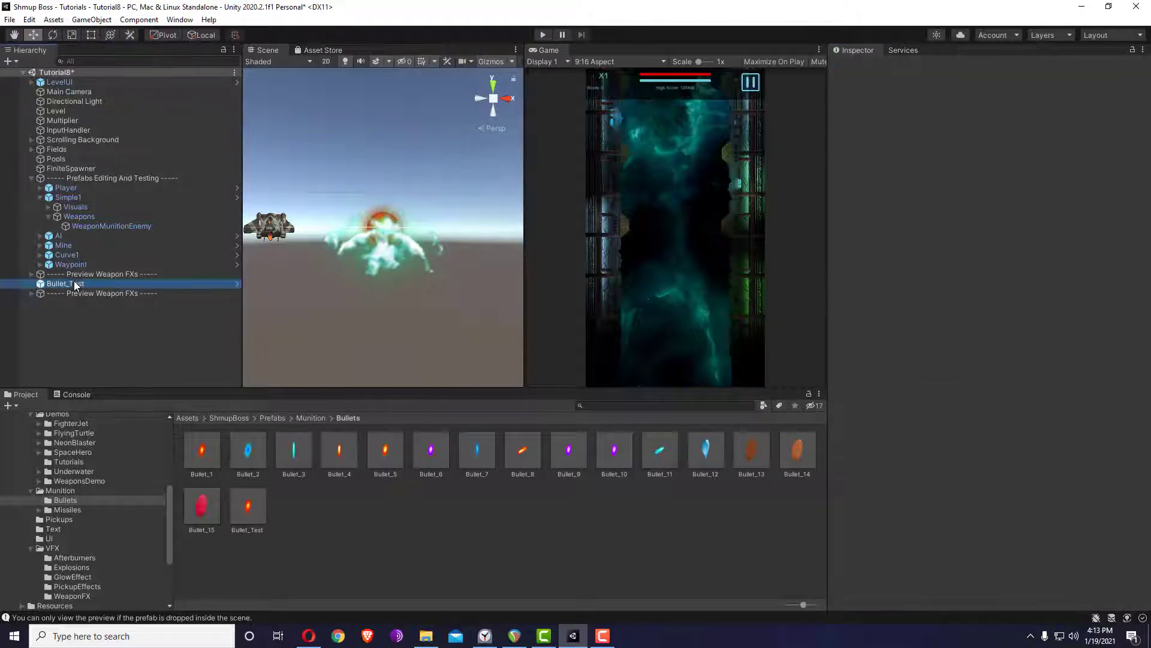
left_click(1016, 93)
left_click(138, 318)
left_click(121, 285)
key("Delete")
left_click(119, 284)
key("Delete")
left_click(120, 275)
key("Delete")
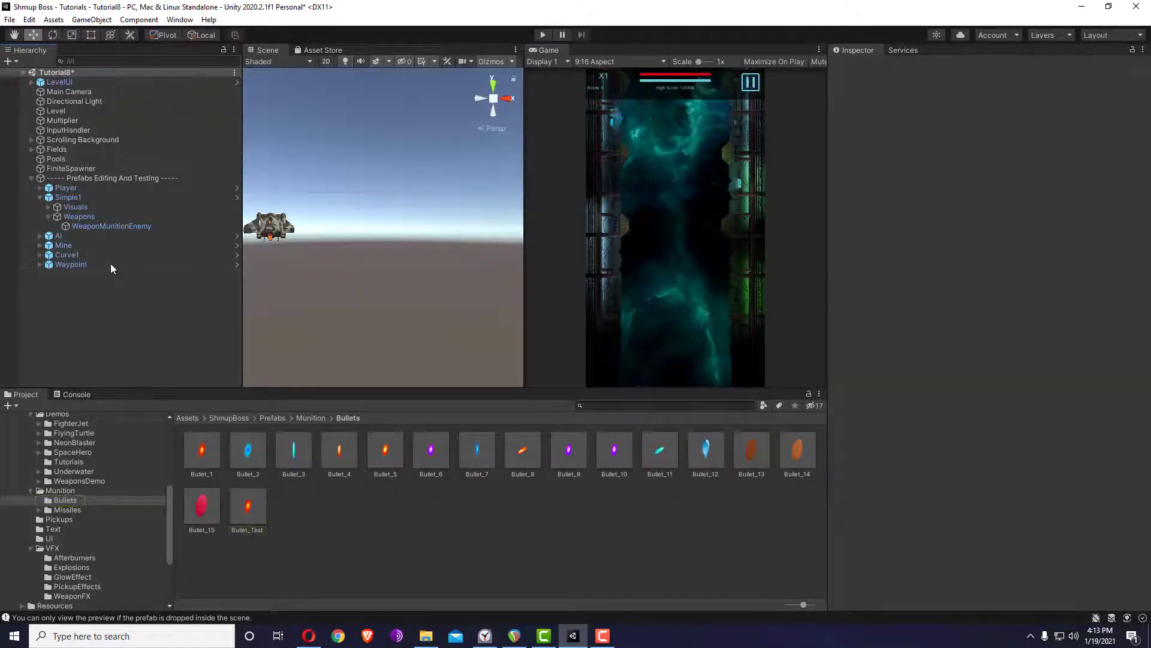
Check which prefab WeaponMunitionEnemy's munition field points to.
left_click(110, 227)
scroll(1005, 253, "down", 6)
left_click(1006, 110)
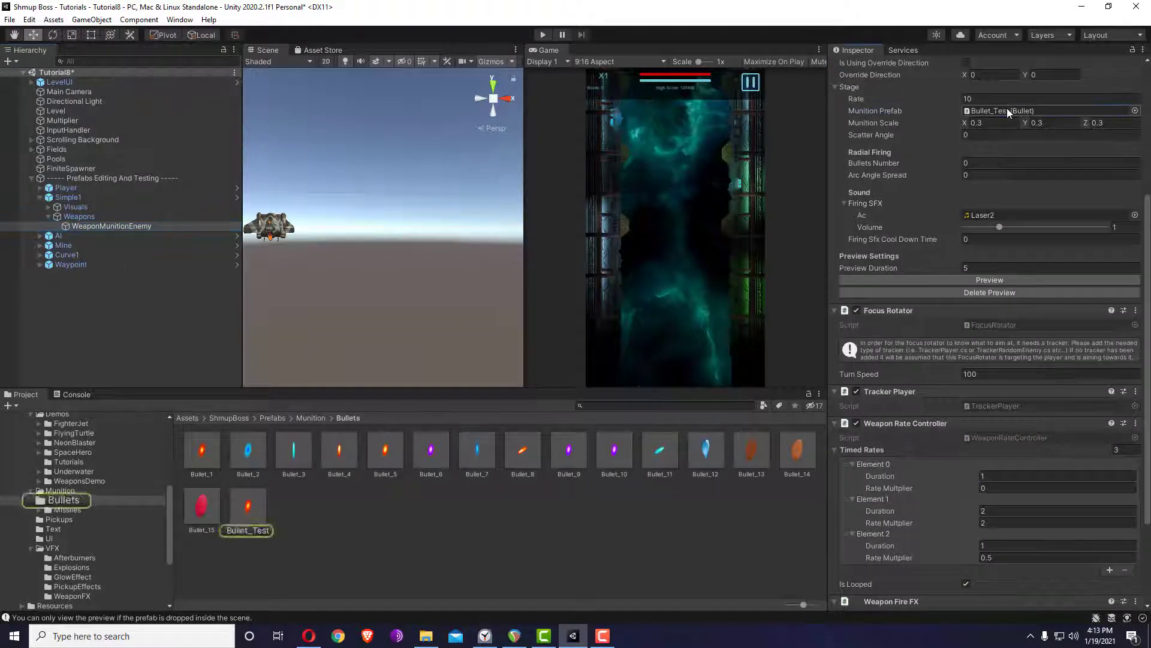
Set the Player's Shield and Health to 1000 and start a play test.
left_click(66, 188)
scroll(1023, 254, "up", 4)
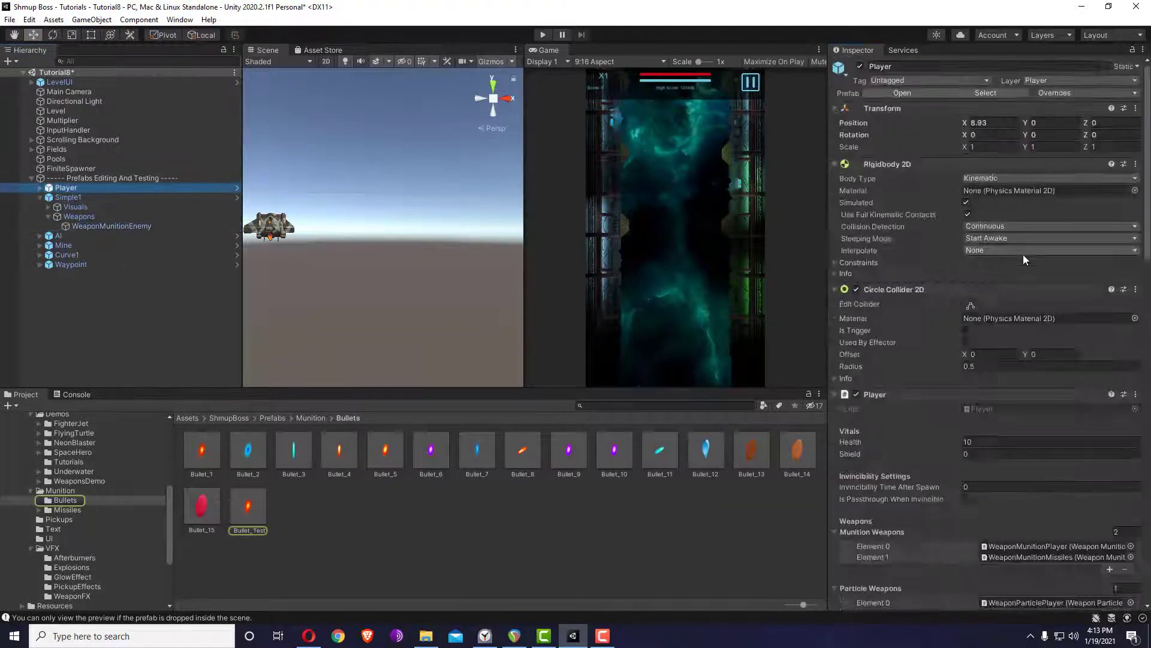
left_click(976, 453)
type("501")
key("ctrl+a")
type("1000")
left_click(986, 442)
type("100")
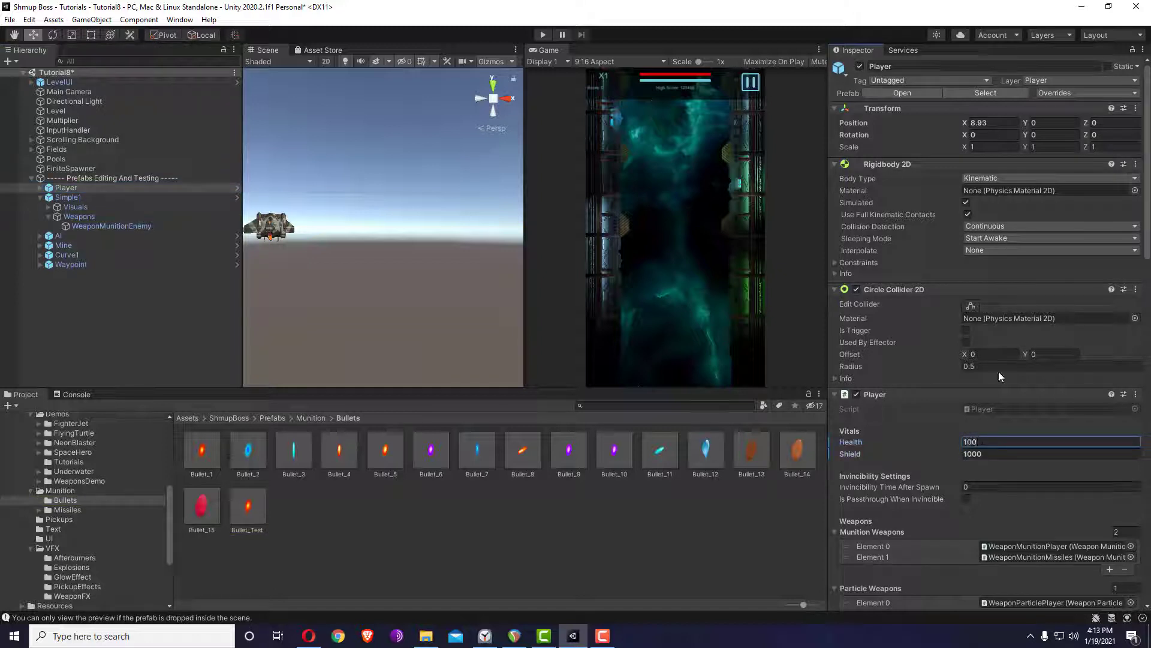
key("ctrl+a")
key("Return")
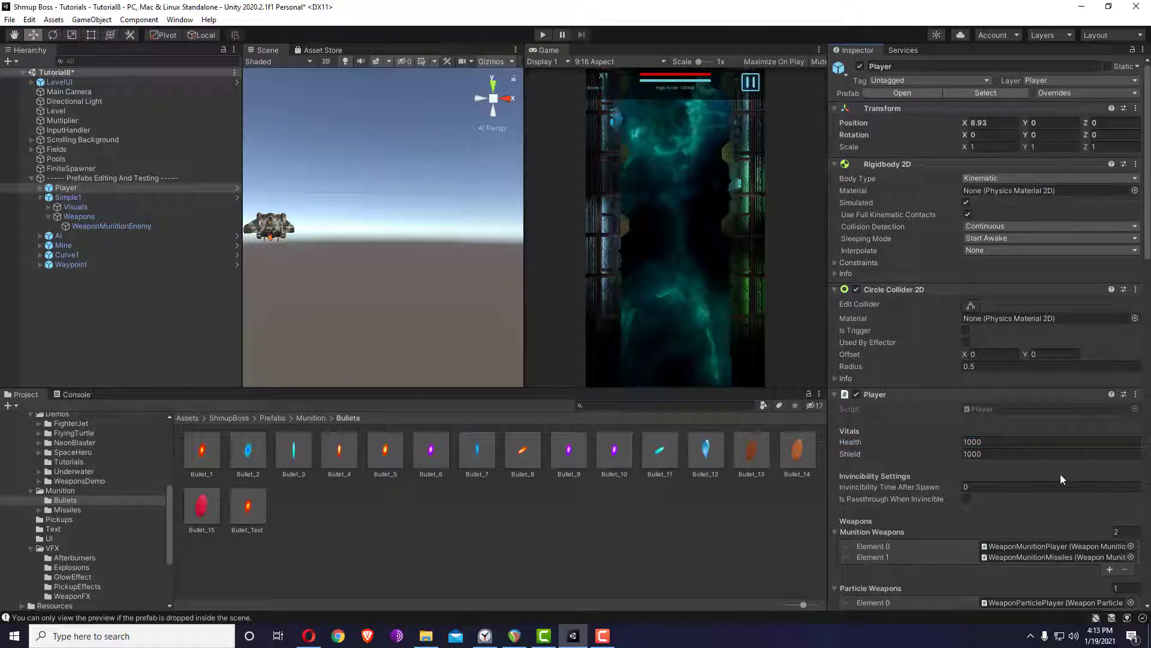
left_click(542, 35)
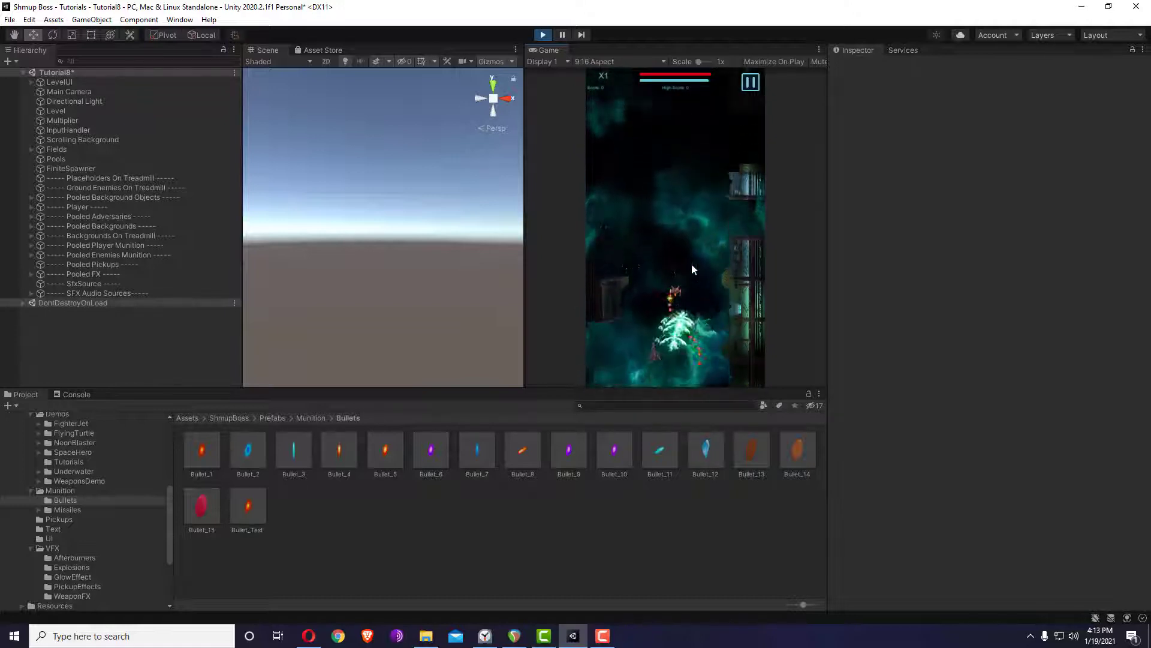
Stop the game, uncheck the Player's Is Triggering Munition FX When Hit, and replay.
left_click(547, 34)
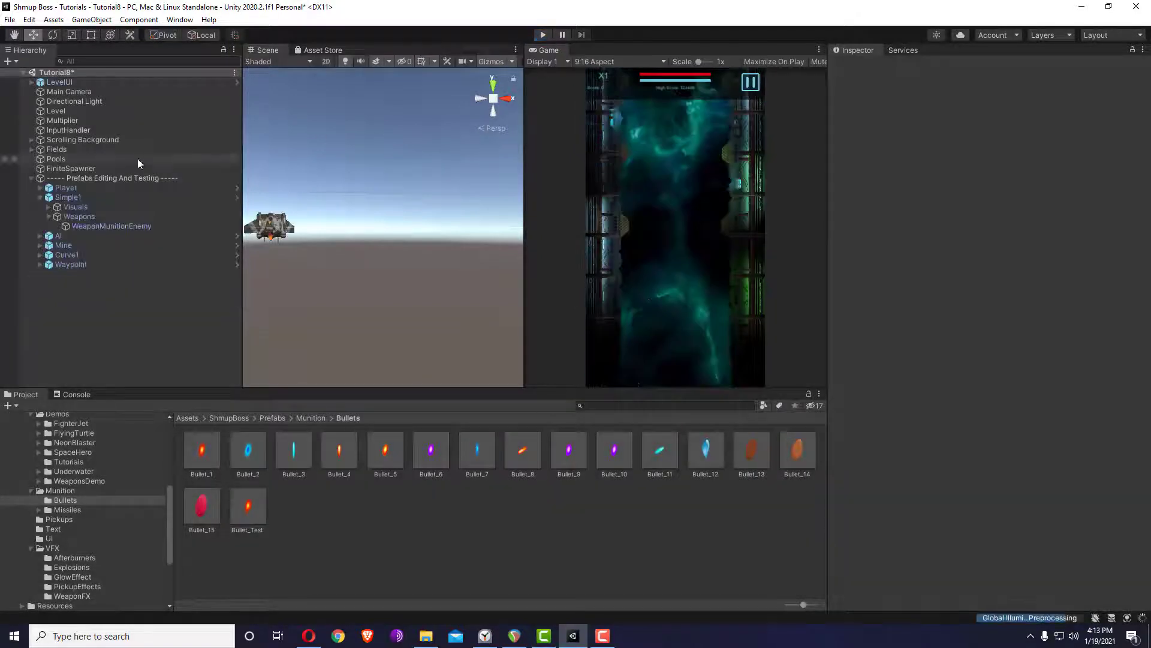
left_click(109, 195)
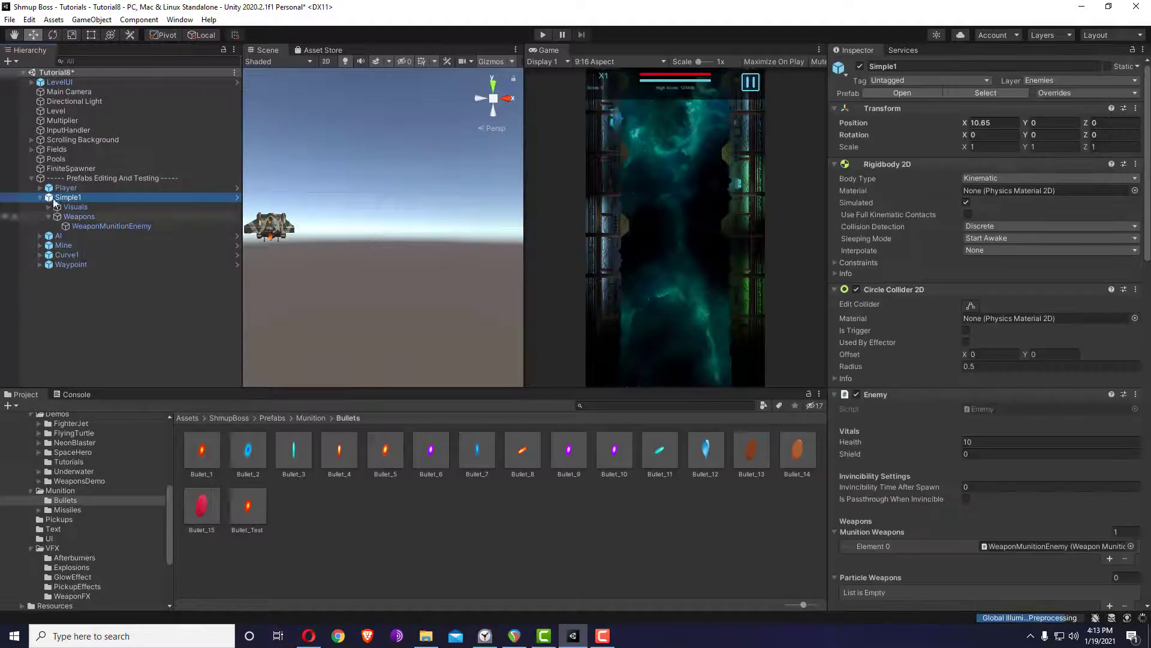
left_click(74, 188)
scroll(1023, 391, "down", 5)
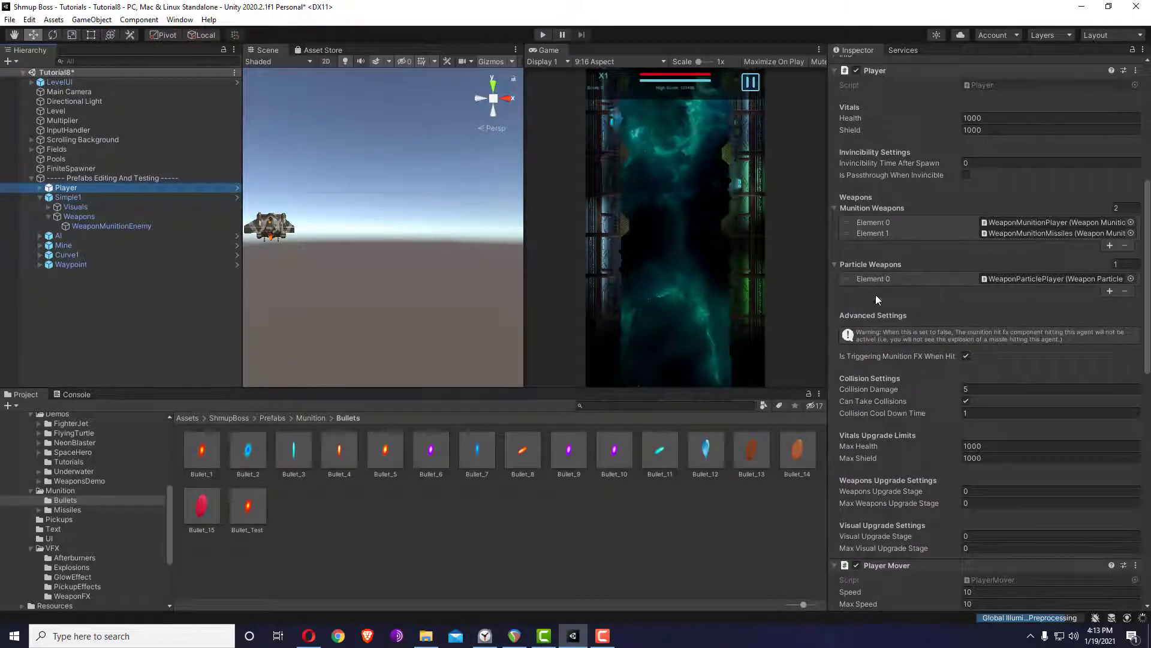
left_click(966, 356)
scroll(1007, 252, "up", 5)
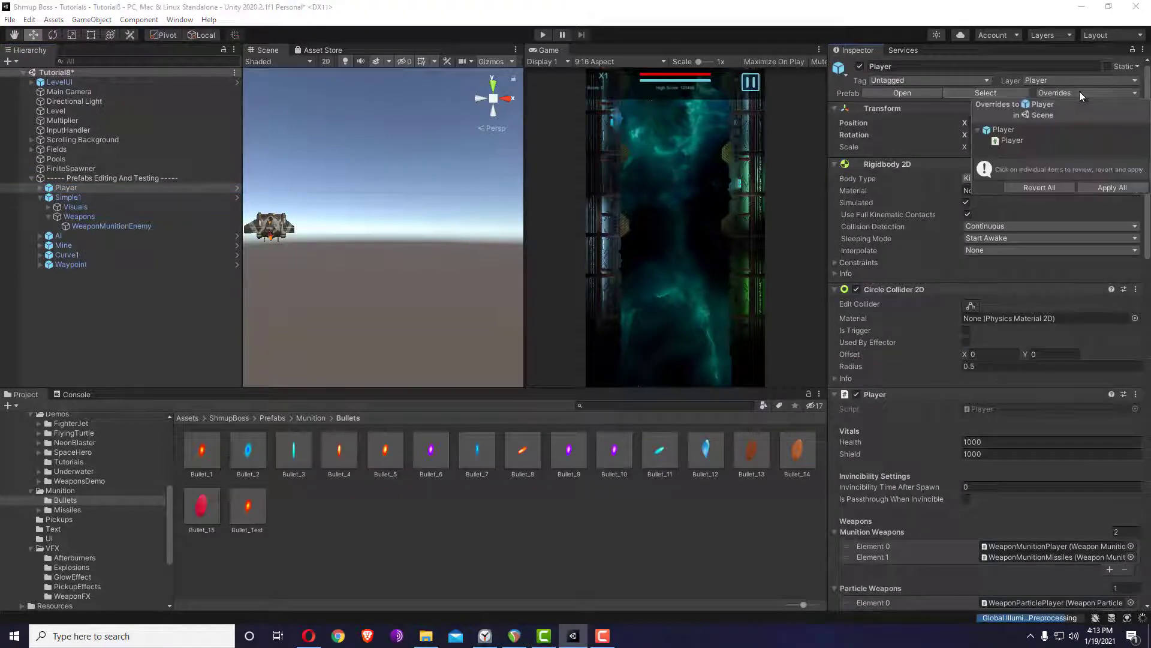
left_click(549, 40)
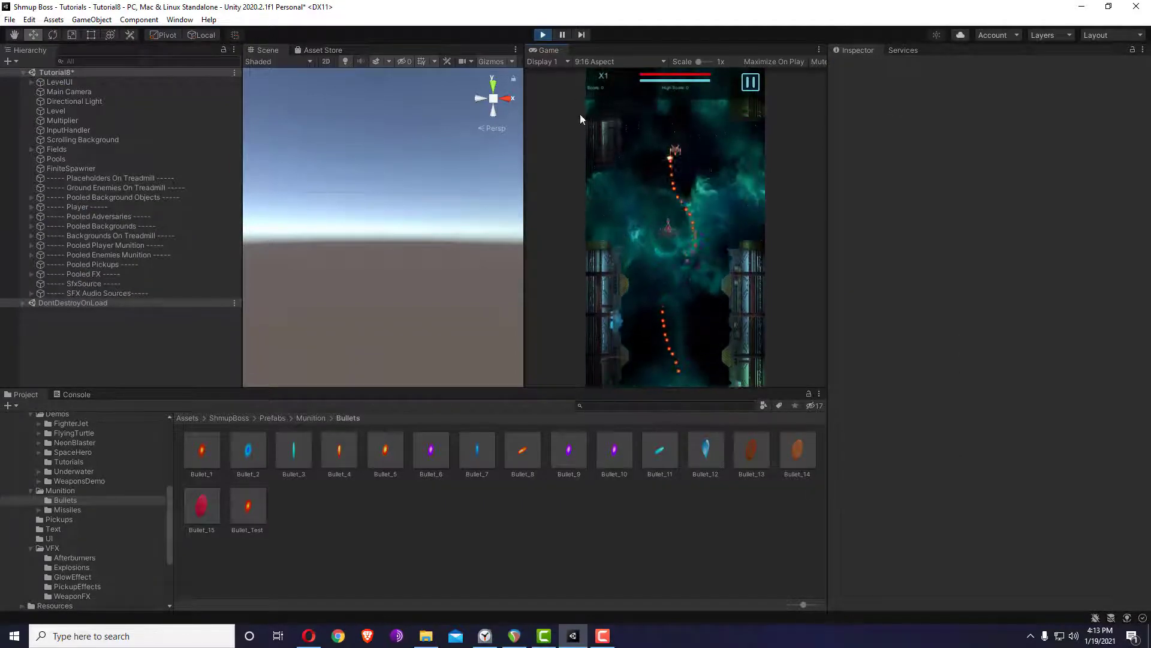
Stop the game, apply the Player's overrides to its prefab, and play again.
left_click(541, 37)
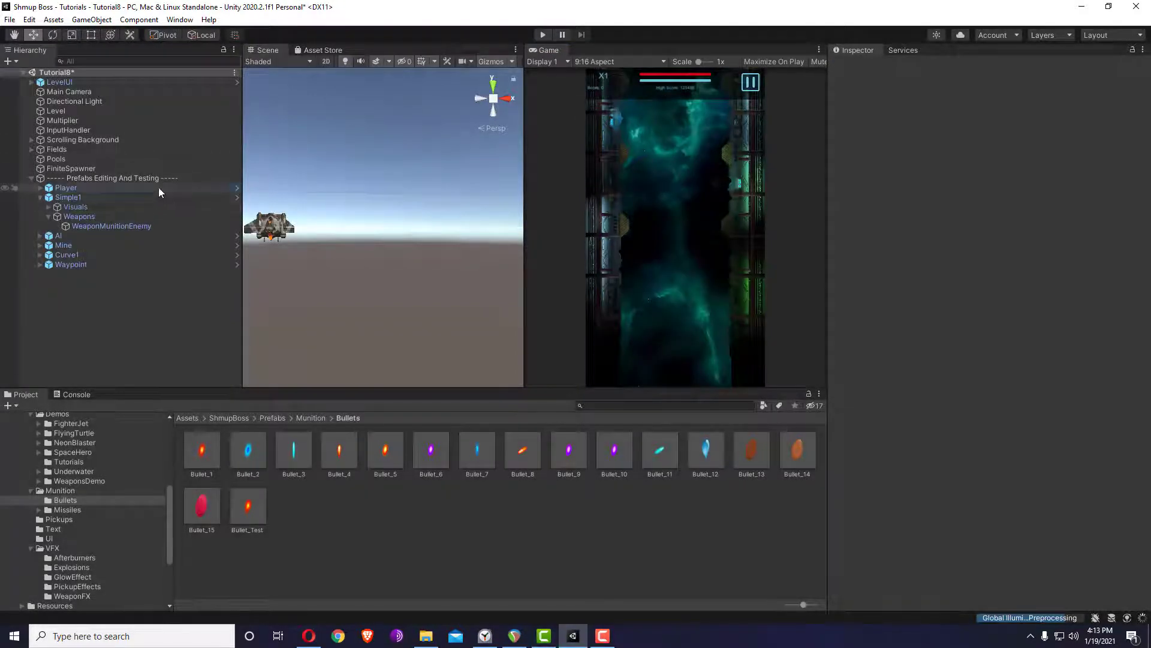
left_click(157, 189)
scroll(937, 387, "down", 10)
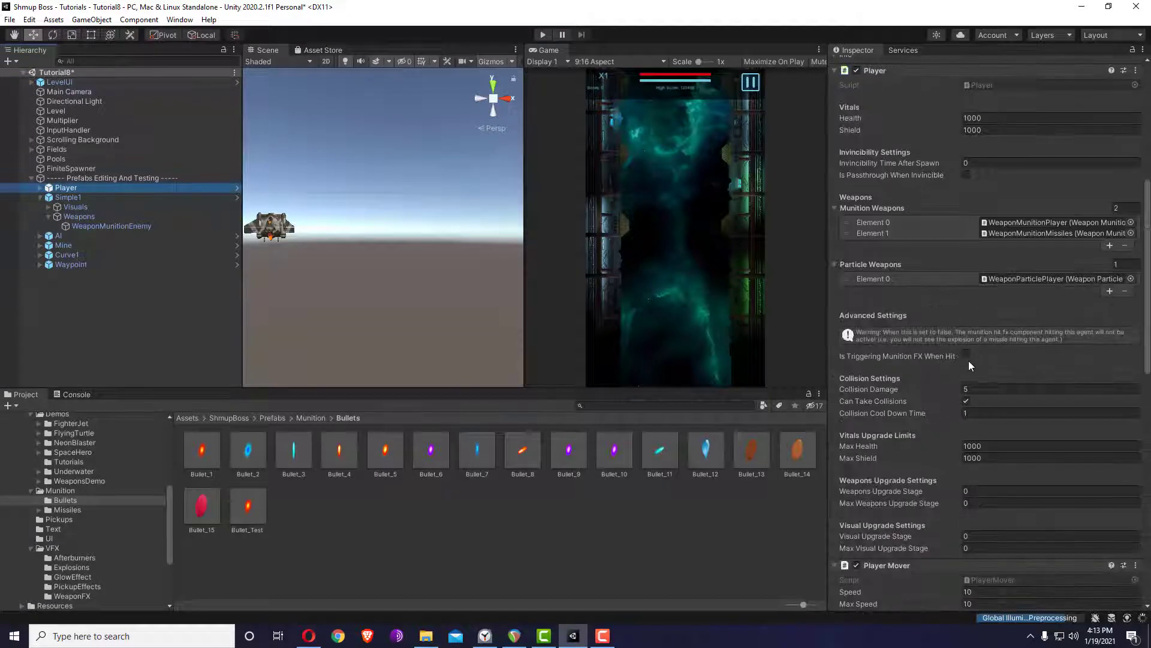
scroll(1010, 245, "up", 10)
left_click(1086, 93)
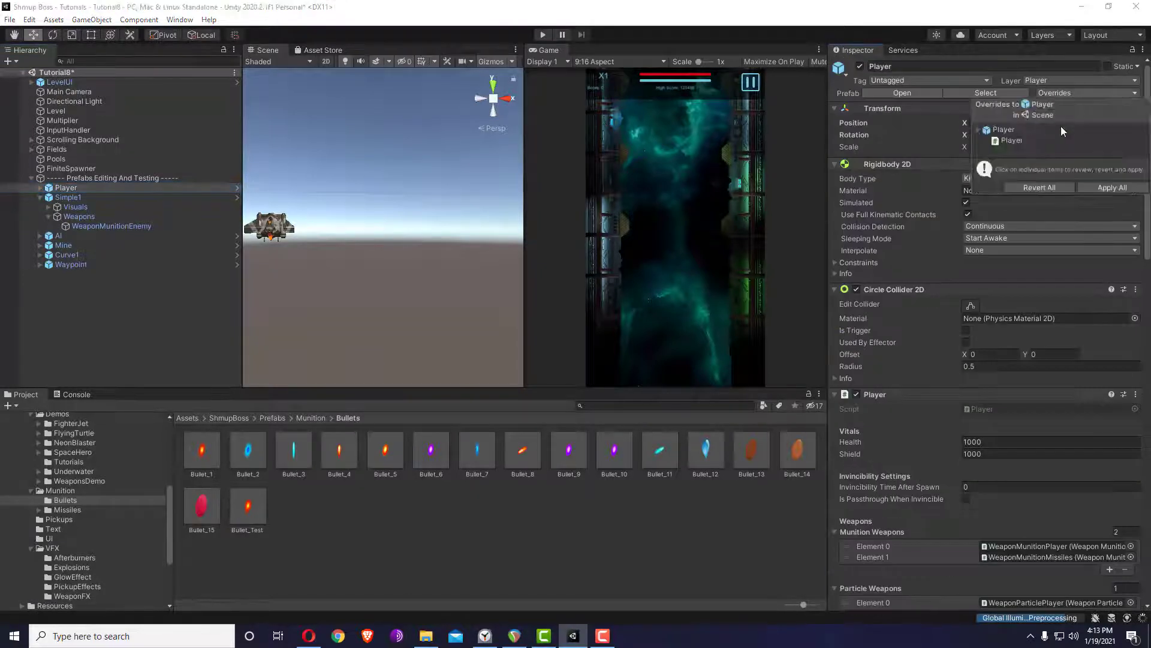
left_click(1102, 186)
left_click(543, 36)
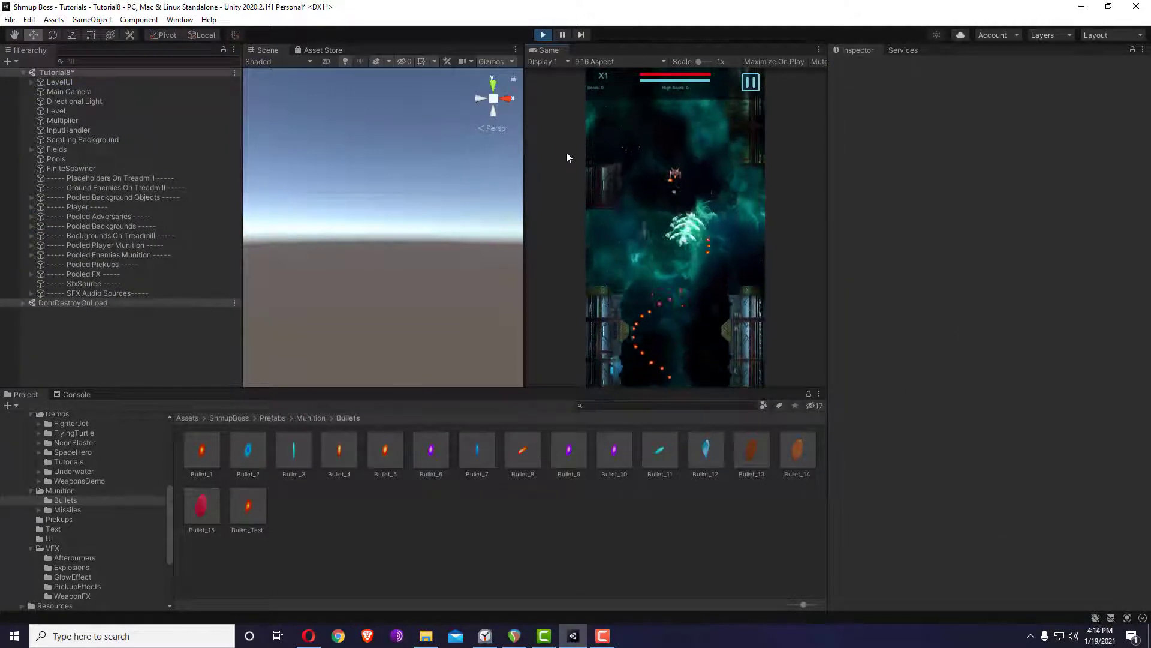
Stop the game and set WeaponMunitionEnemy's Munition Prefab to MissileTrackingPlayer_1 from EnemyMissiles.
left_click(542, 35)
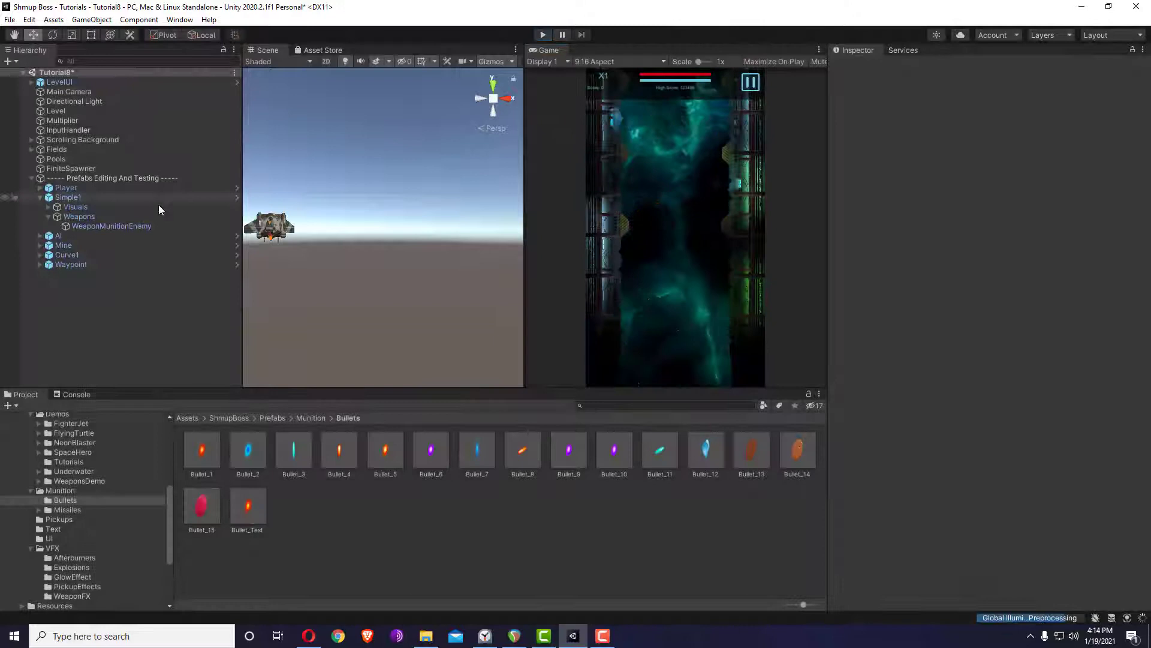
left_click(109, 227)
left_click(1049, 327)
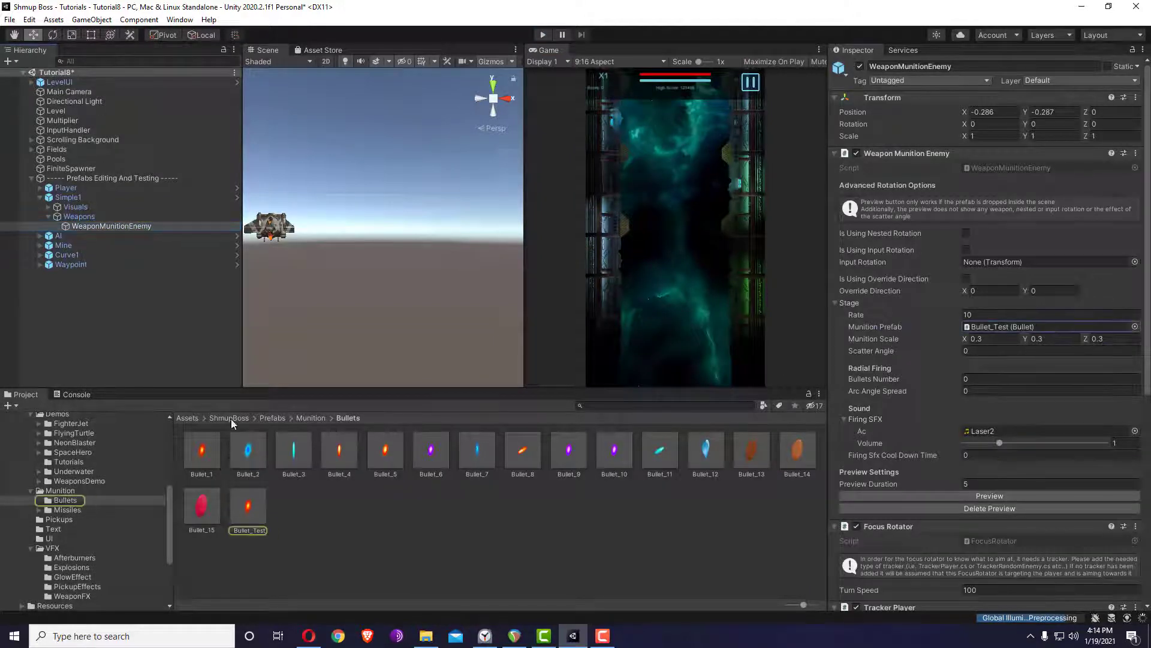
left_click(66, 510)
left_click(33, 509)
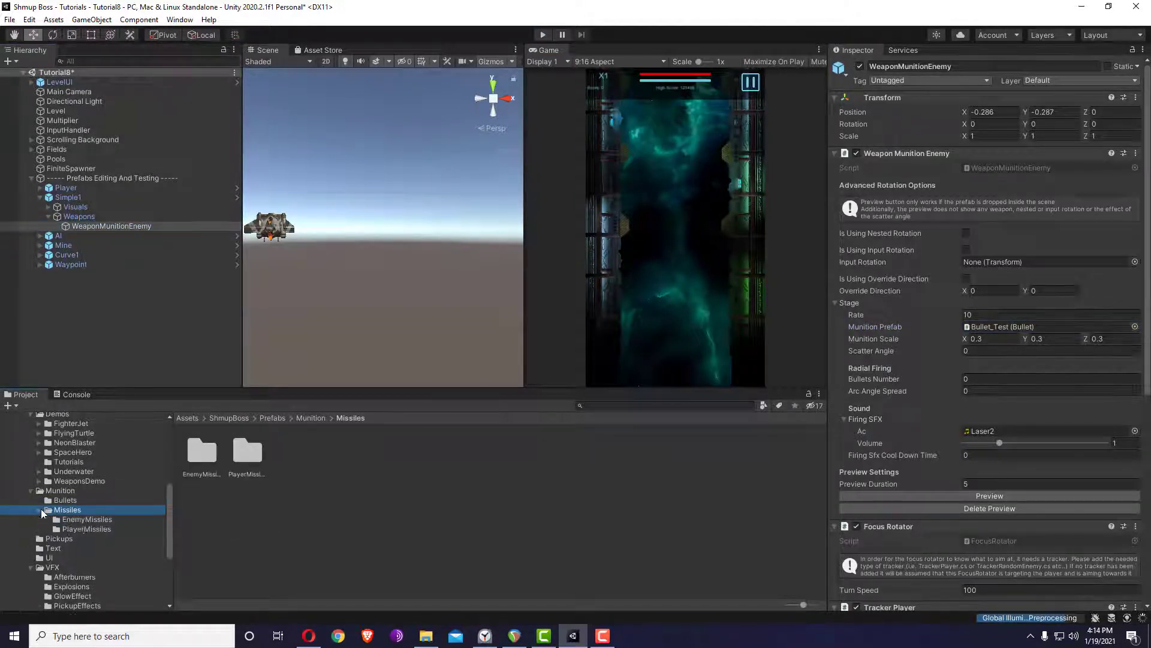
right_click(84, 519)
left_click(99, 535)
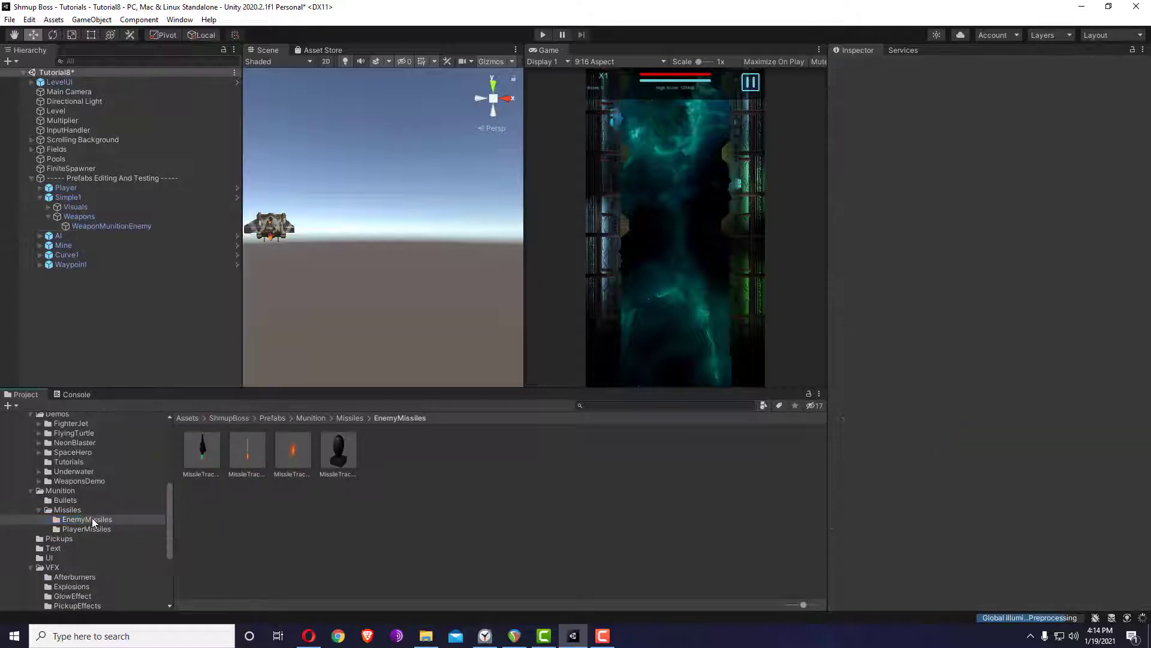
left_click(113, 224)
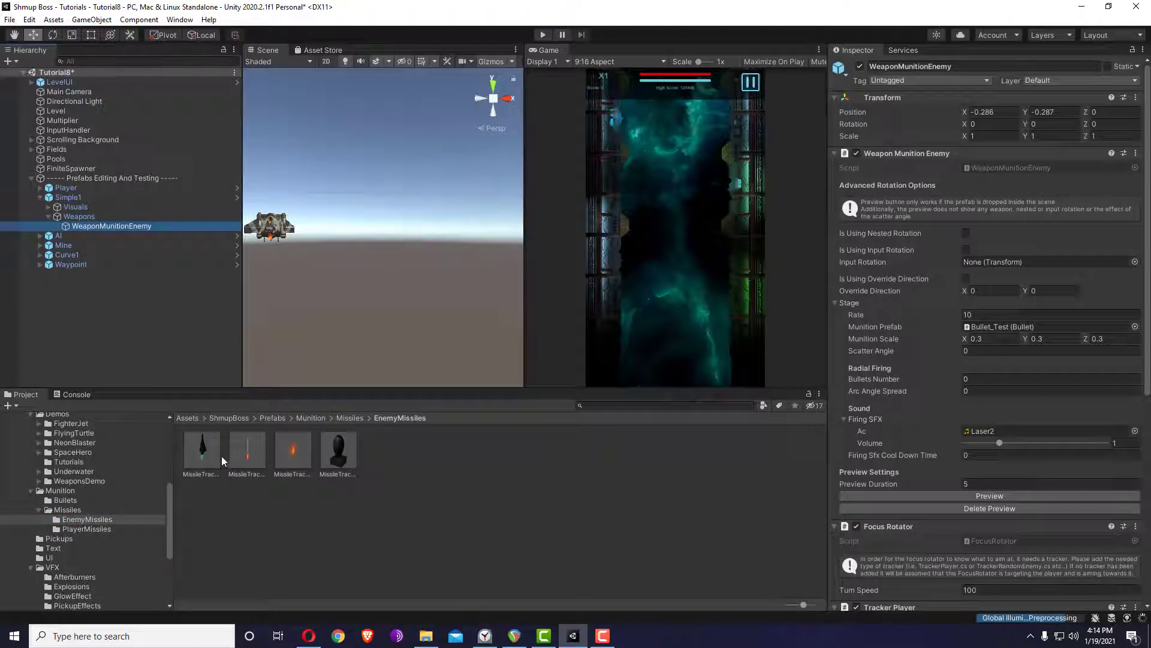
left_click_drag(247, 450, 773, 358)
left_click_drag(1007, 336, 1007, 328)
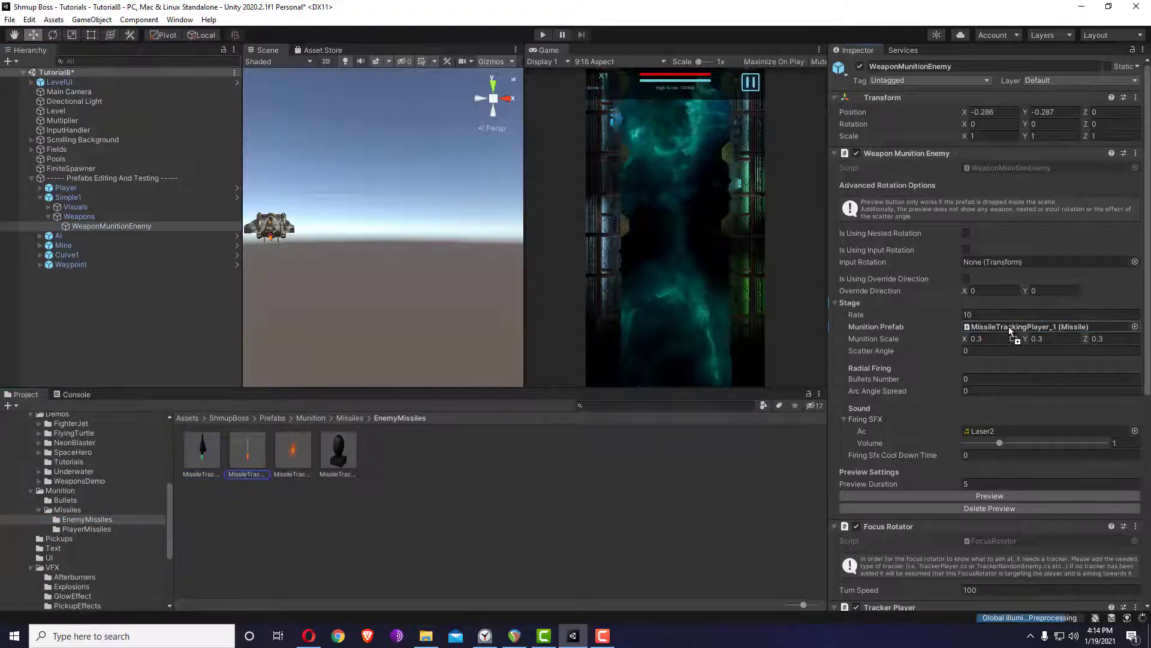
Apply all overrides to the Simple1 prefab and run a short play test.
left_click(24, 197)
left_click(1070, 93)
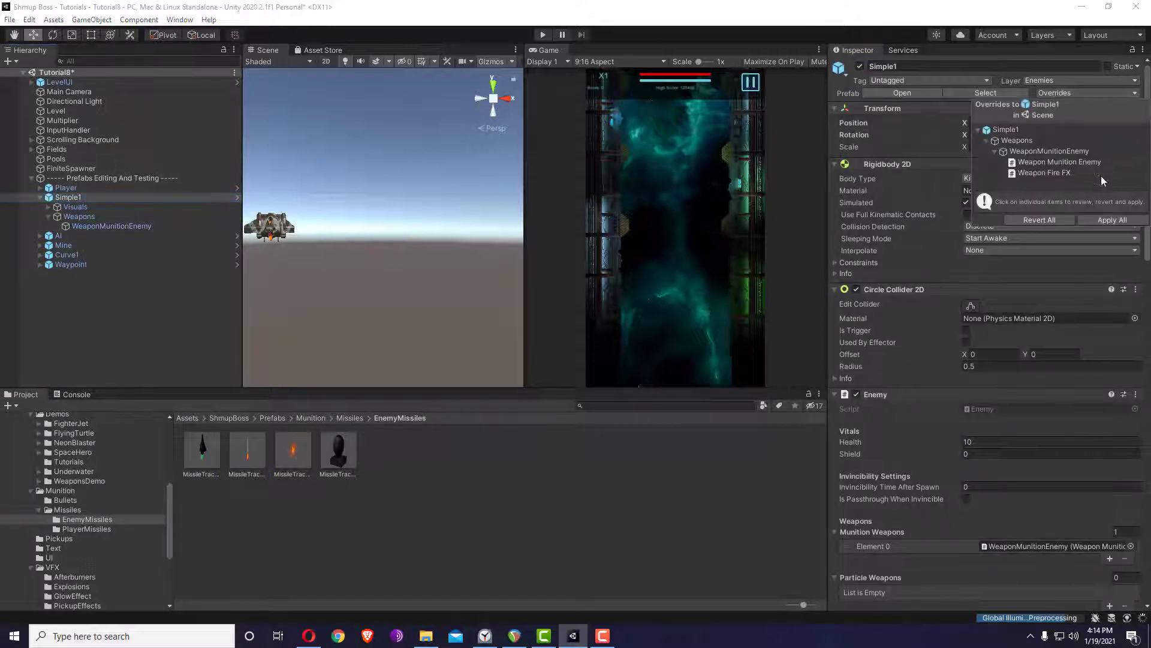
left_click(1103, 219)
left_click(544, 36)
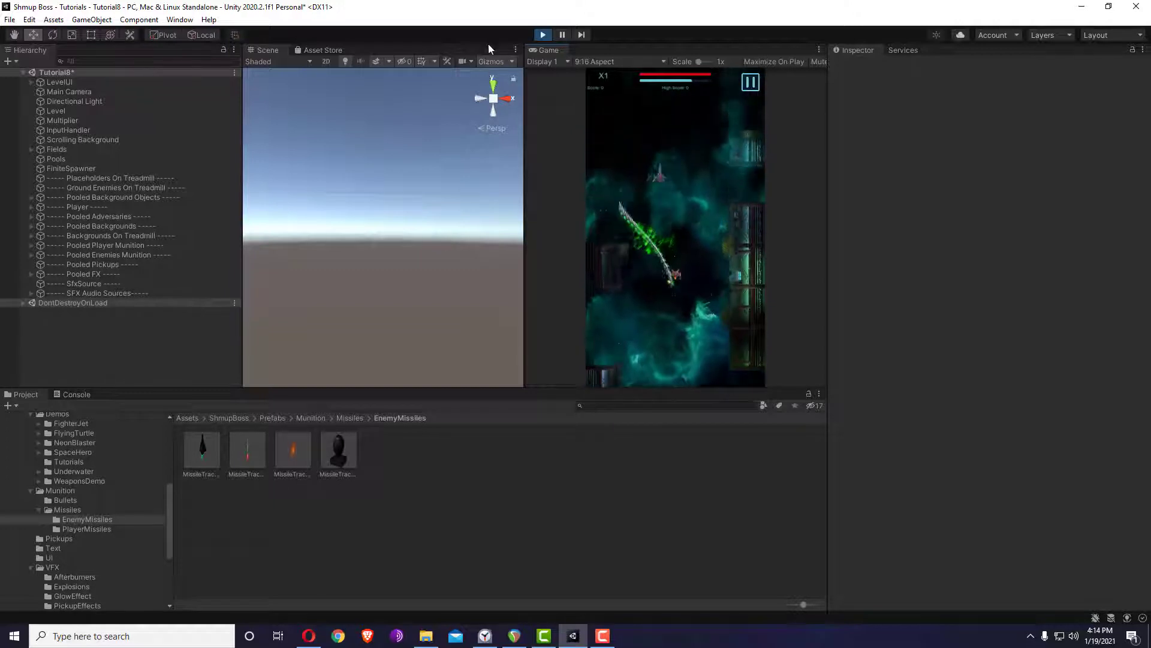
left_click(543, 35)
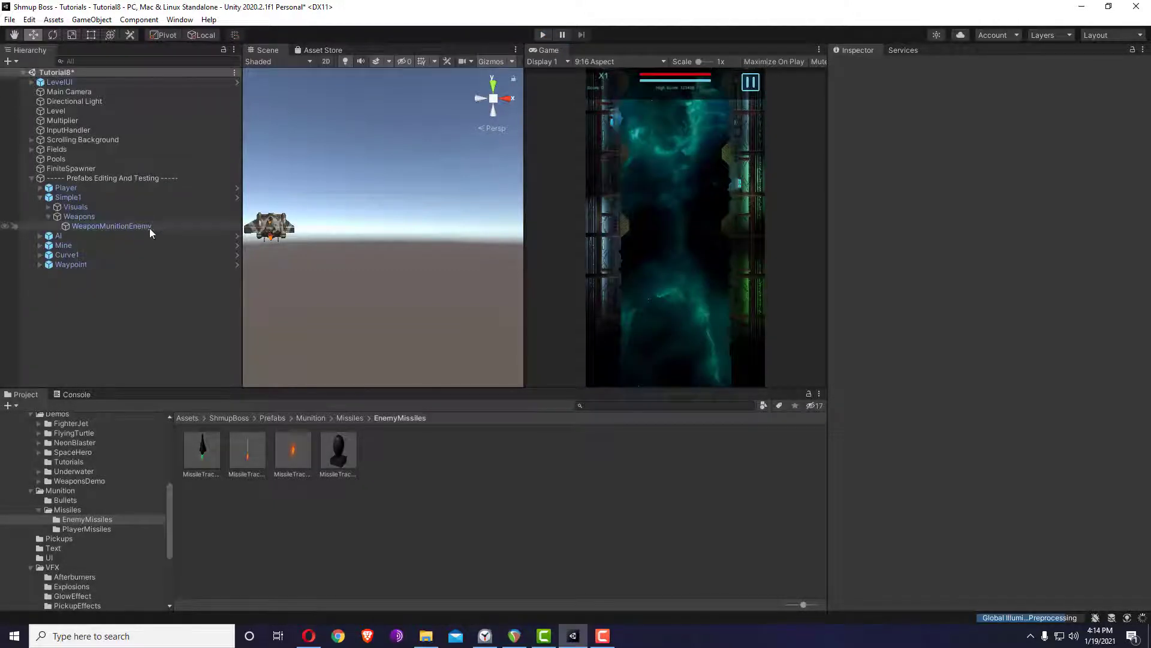
Drag Bullet_Test onto WeaponMunitionEnemy's settings and browse the Shmup Boss template commands.
left_click(150, 227)
left_click(65, 500)
left_click_drag(249, 508, 1033, 329)
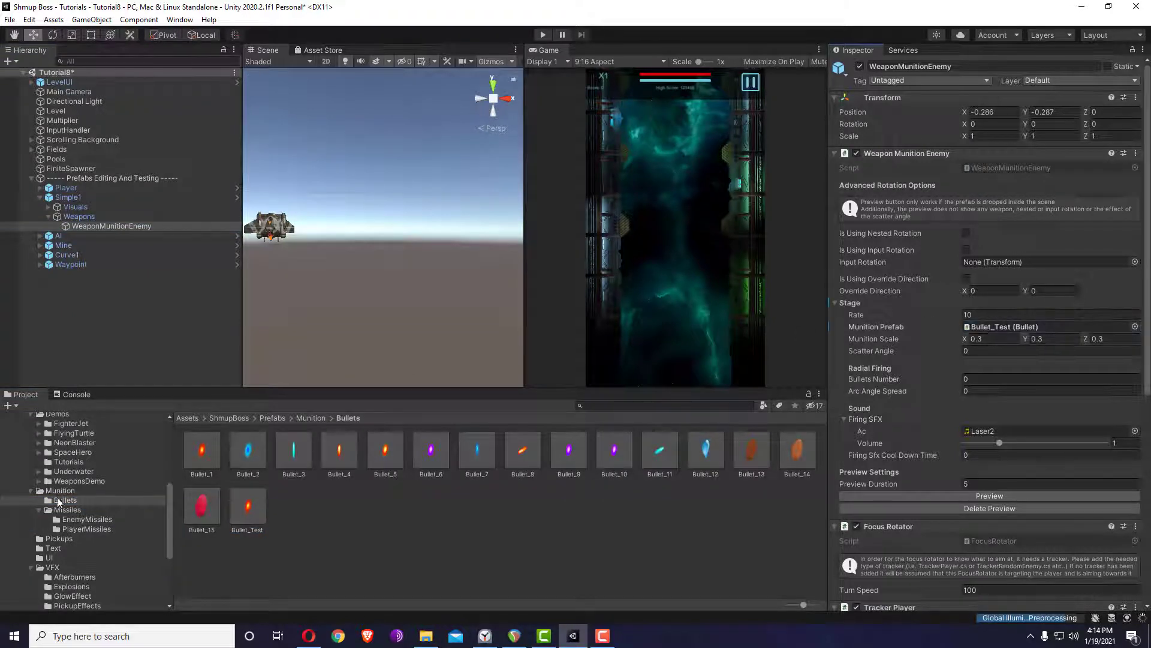
left_click(84, 519)
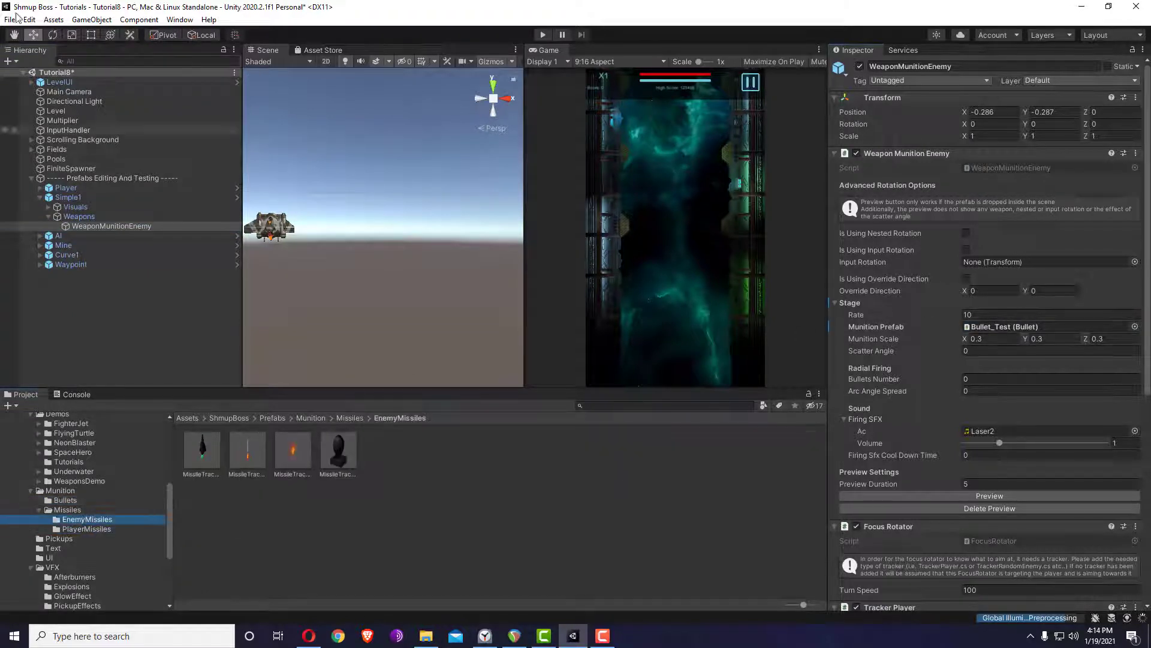
left_click(28, 20)
mouse_move(92, 444)
mouse_move(238, 489)
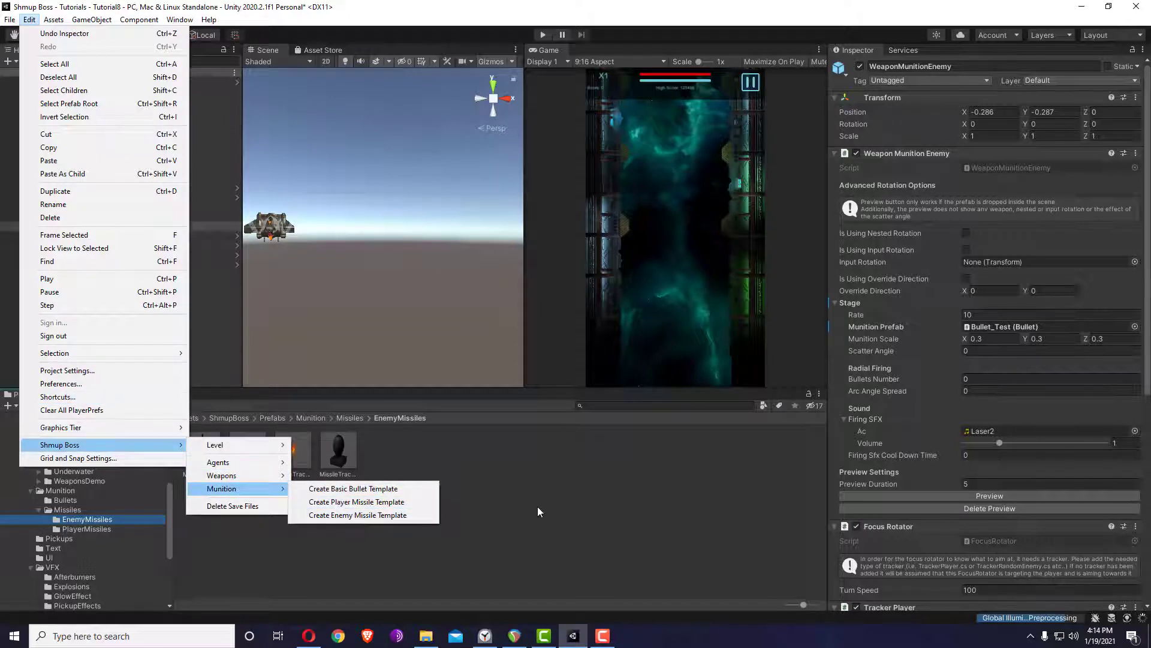
left_click(402, 515)
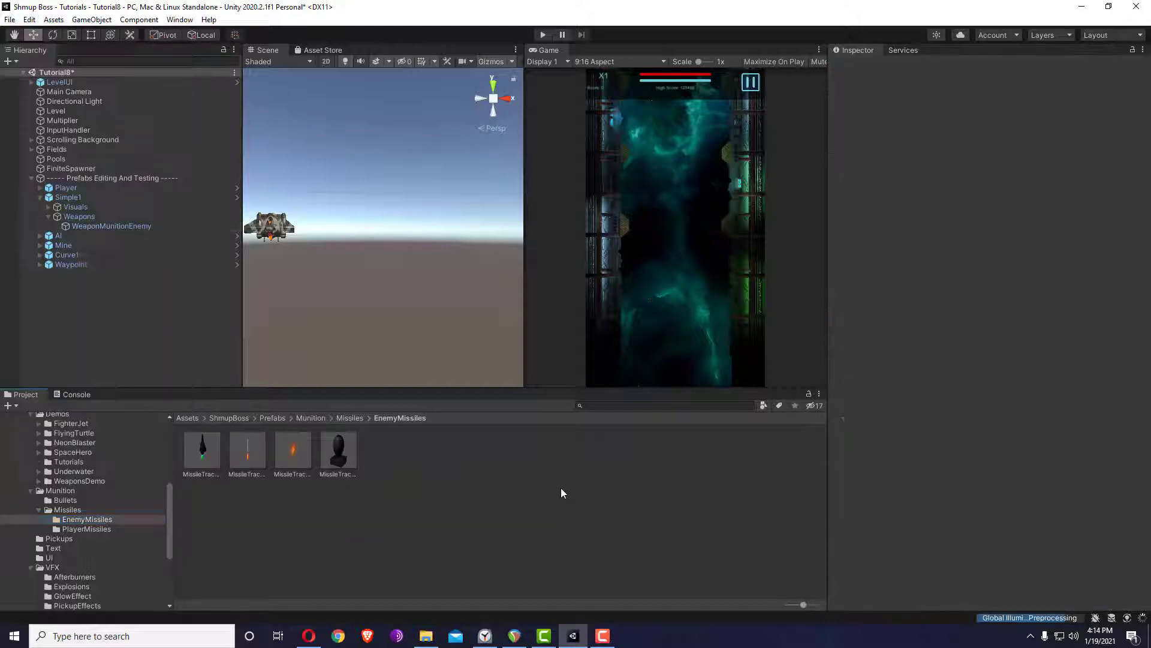
left_click(238, 451)
left_click(135, 319)
Create a WeaponParticleEnemy via Edit > Shmup Boss > Weapons > Create Enemy Particle Weapon.
left_click(30, 20)
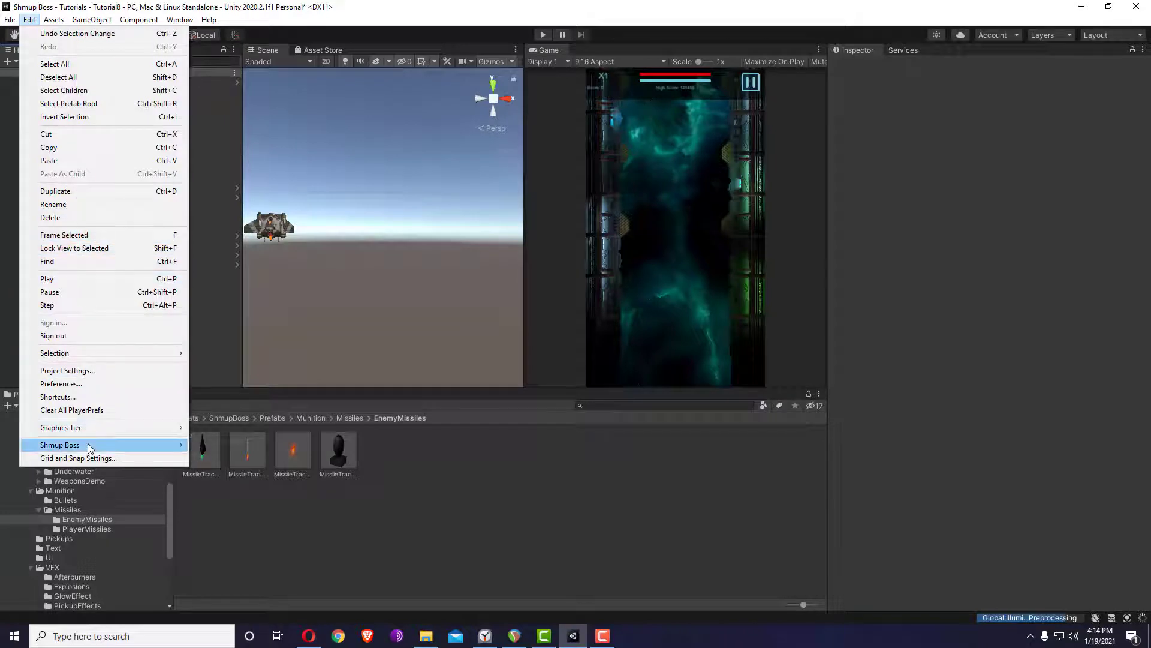
mouse_move(88, 444)
mouse_move(259, 467)
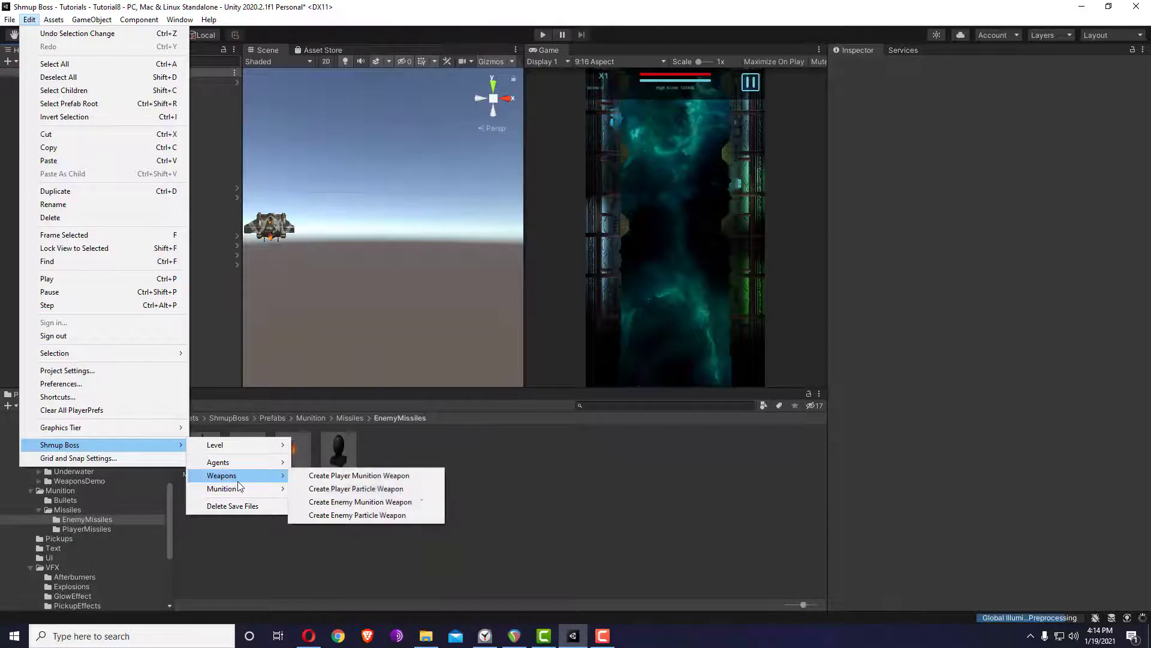
left_click(389, 515)
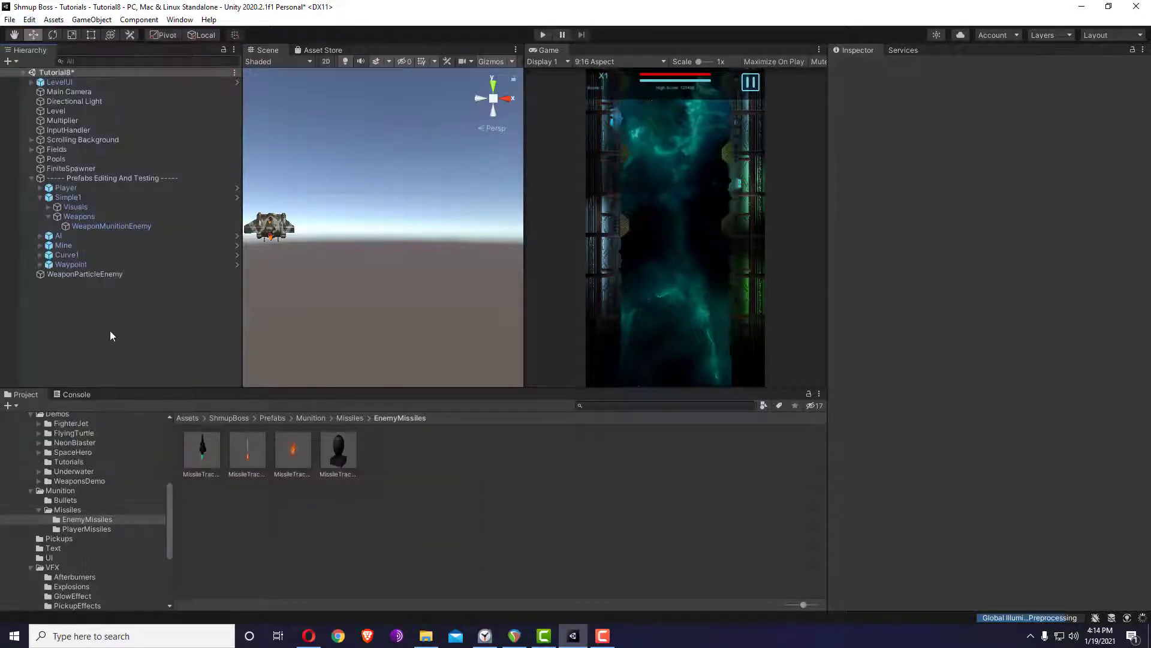
Parent WeaponParticleEnemy under Simple1's Weapons and set its X position to 0.
left_click_drag(88, 274, 89, 221)
right_click_drag(419, 177, 458, 175)
left_click(994, 112)
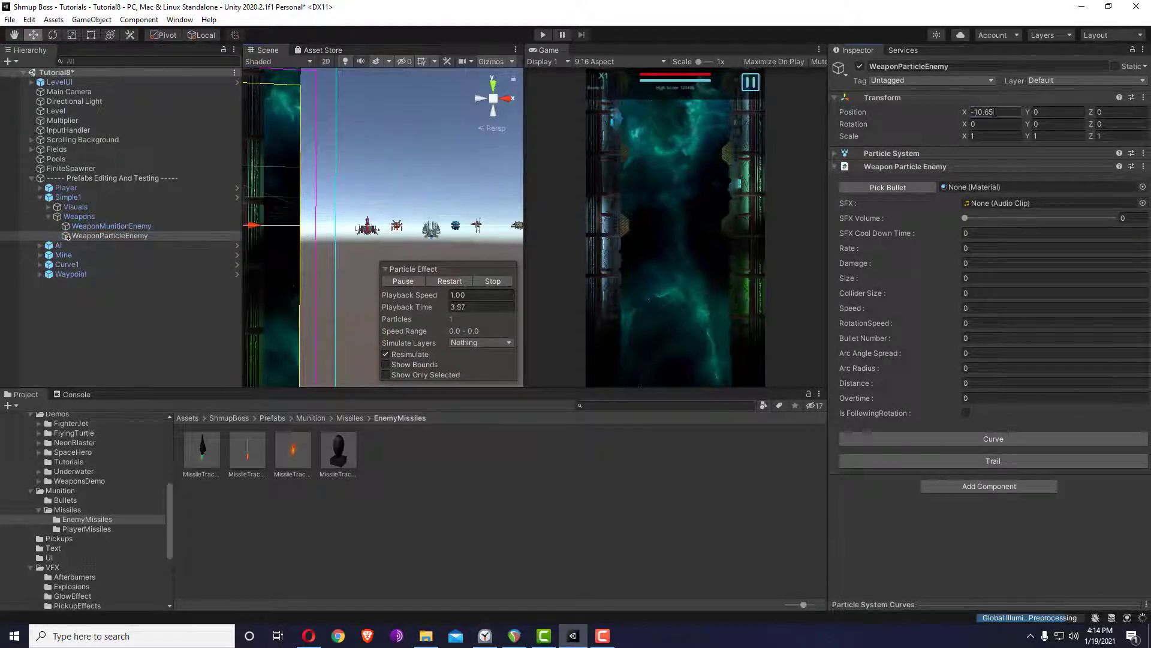
type("0")
right_click_drag(393, 213, 699, 232)
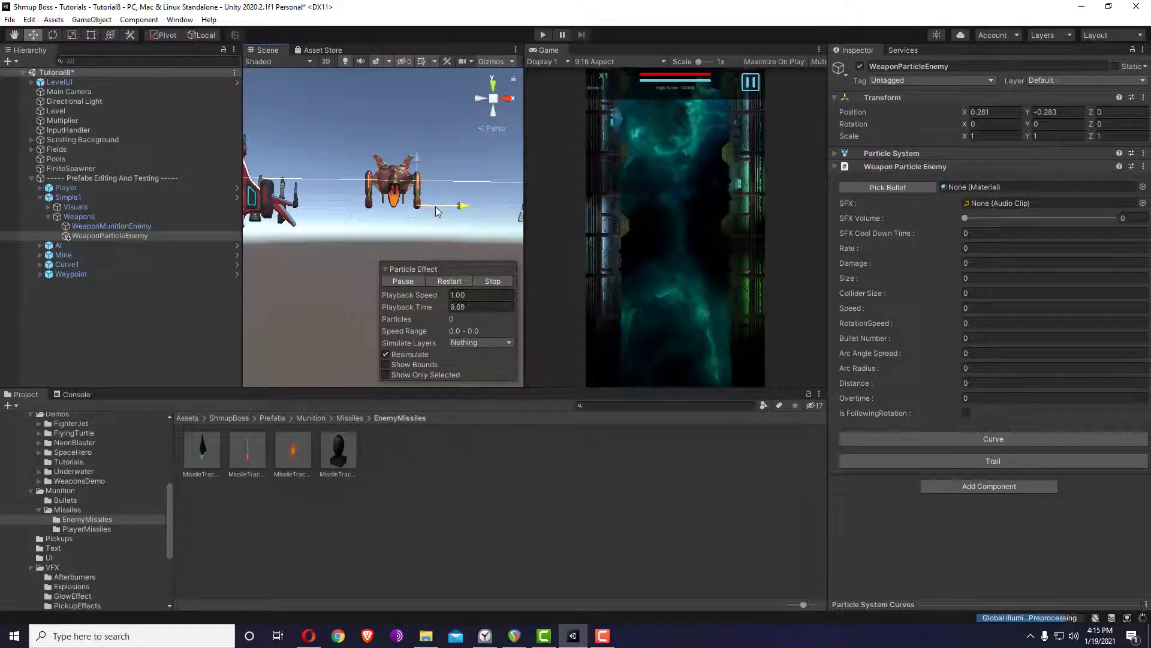
Set the firing sound to Laser2 with Rate 6, Size 1, Collider 0.5, Speed 10, Distance 20, Overtime 5.
left_click(1143, 203)
double_click(757, 399)
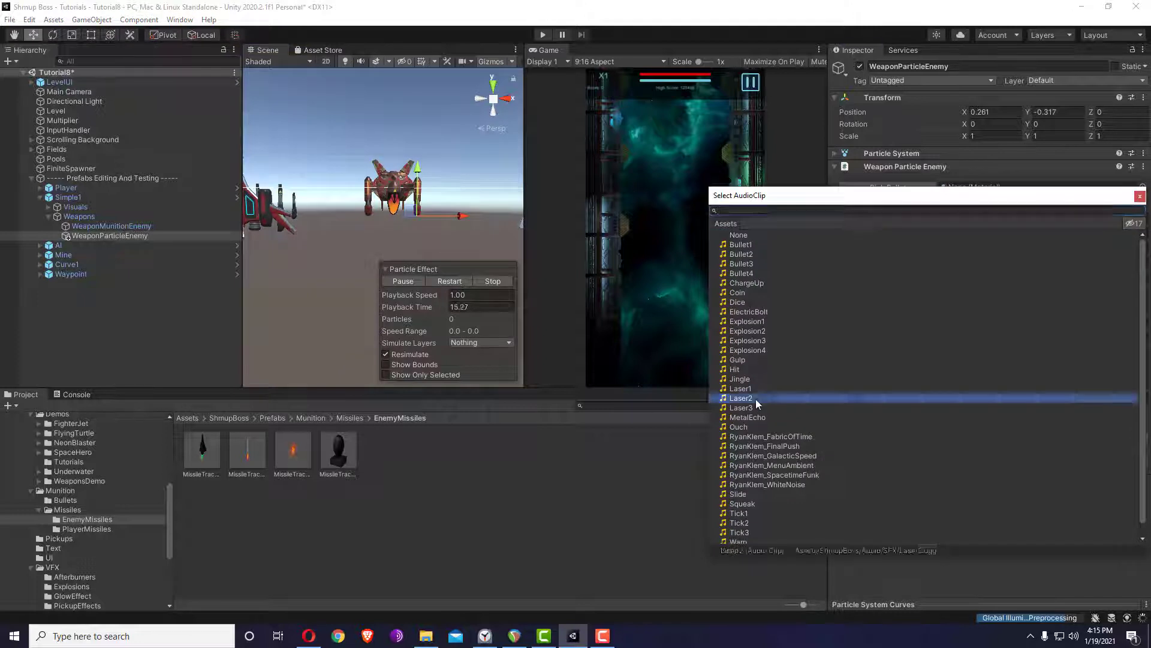
left_click(975, 249)
type("6")
key("Tab")
type("1")
key("Tab")
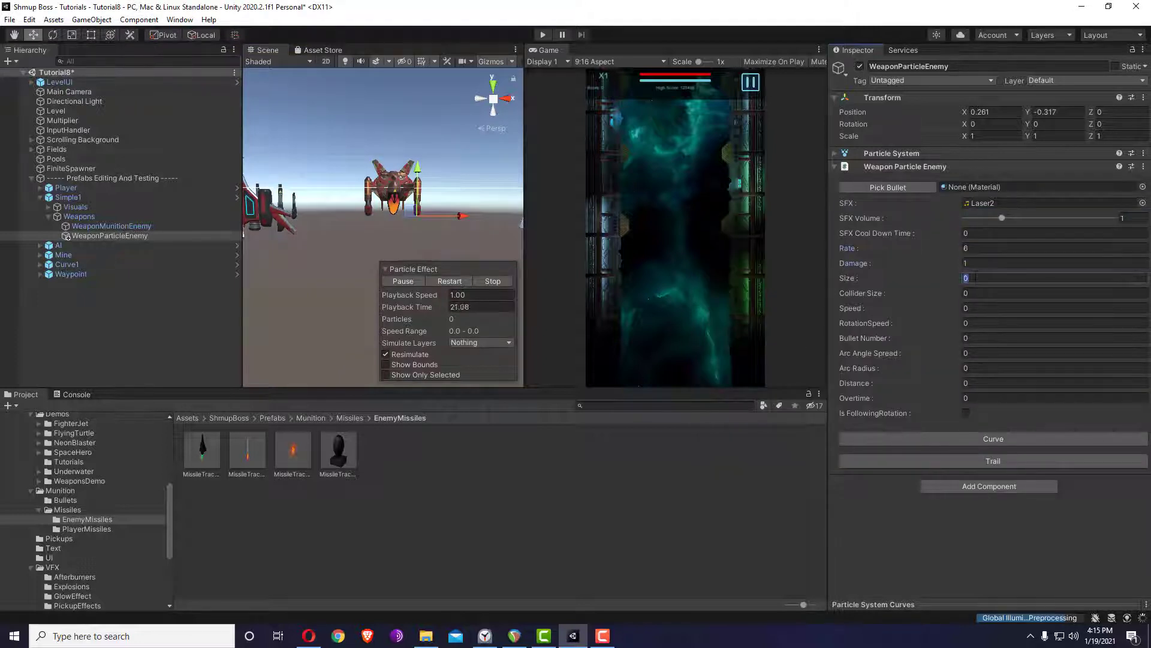
type("1")
key("Tab")
key("Tab")
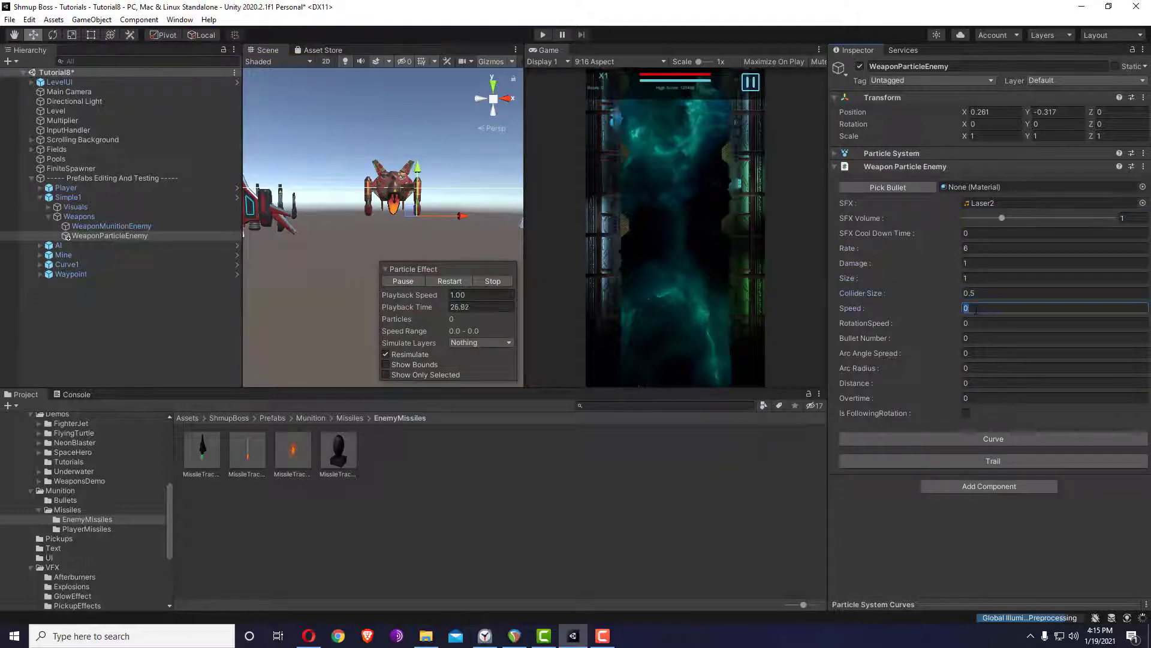
type("10")
key("Tab")
key("Tab")
type("120")
key("Tab")
type("5")
Choose BulletAdditive12 as the particle weapon's bullet graphic.
left_click(153, 319)
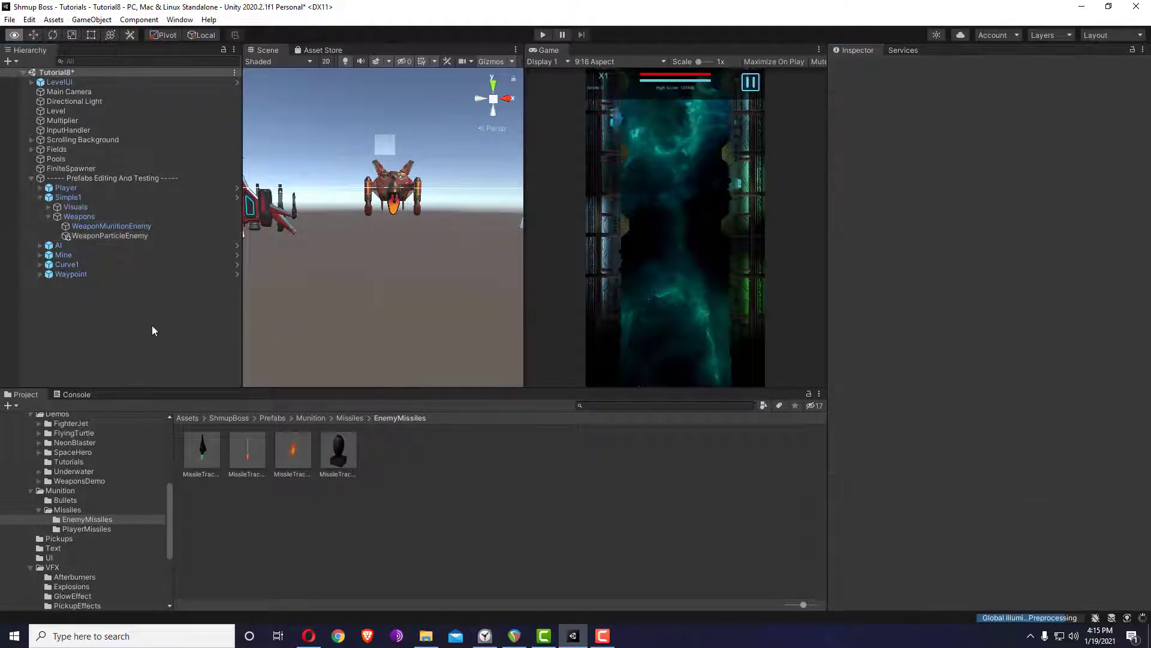
left_click(153, 237)
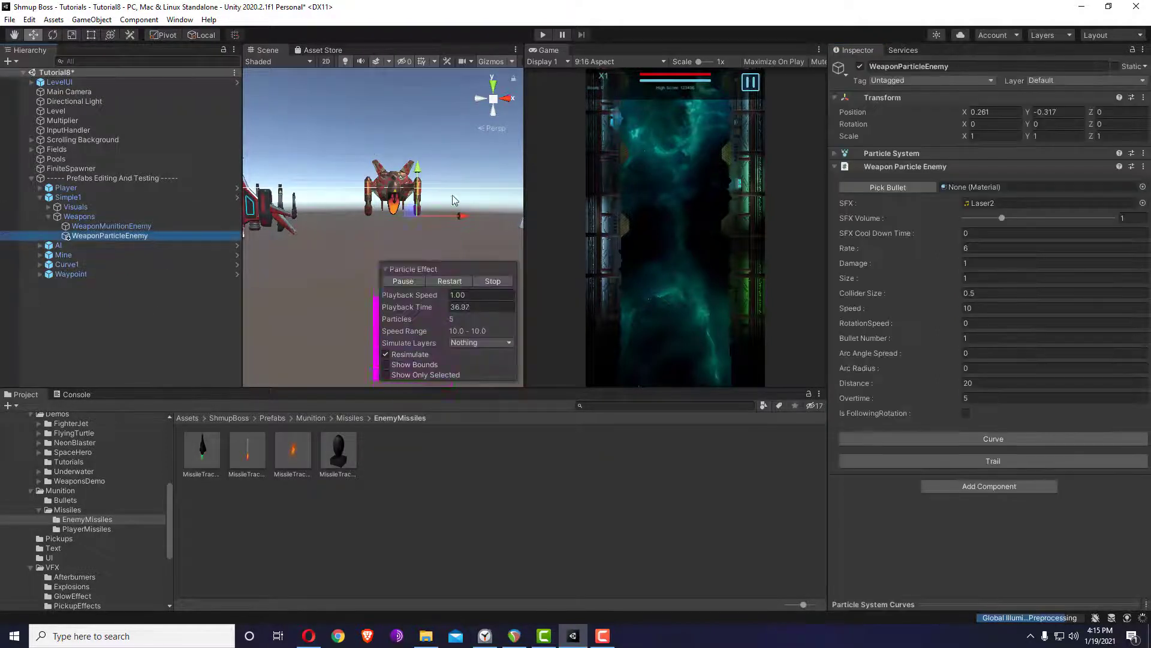
scroll(409, 157, "down", 5)
left_click_drag(409, 158, 420, 160, "alt")
left_click(888, 187)
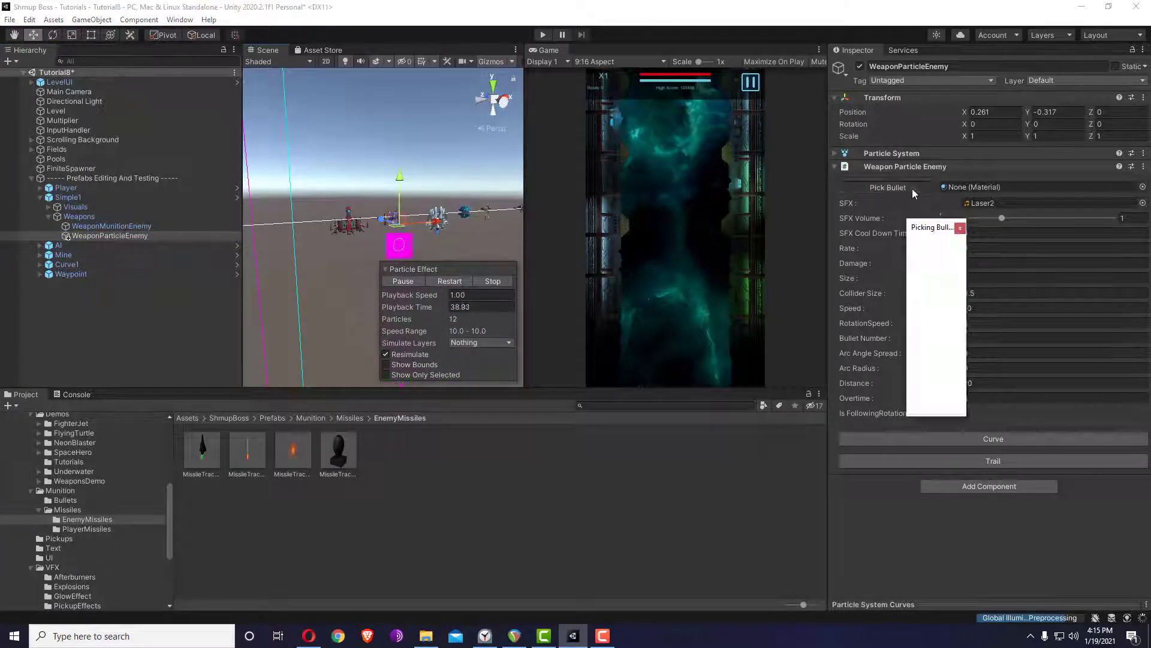
left_click(942, 322)
left_click_drag(396, 157, 385, 145, "alt")
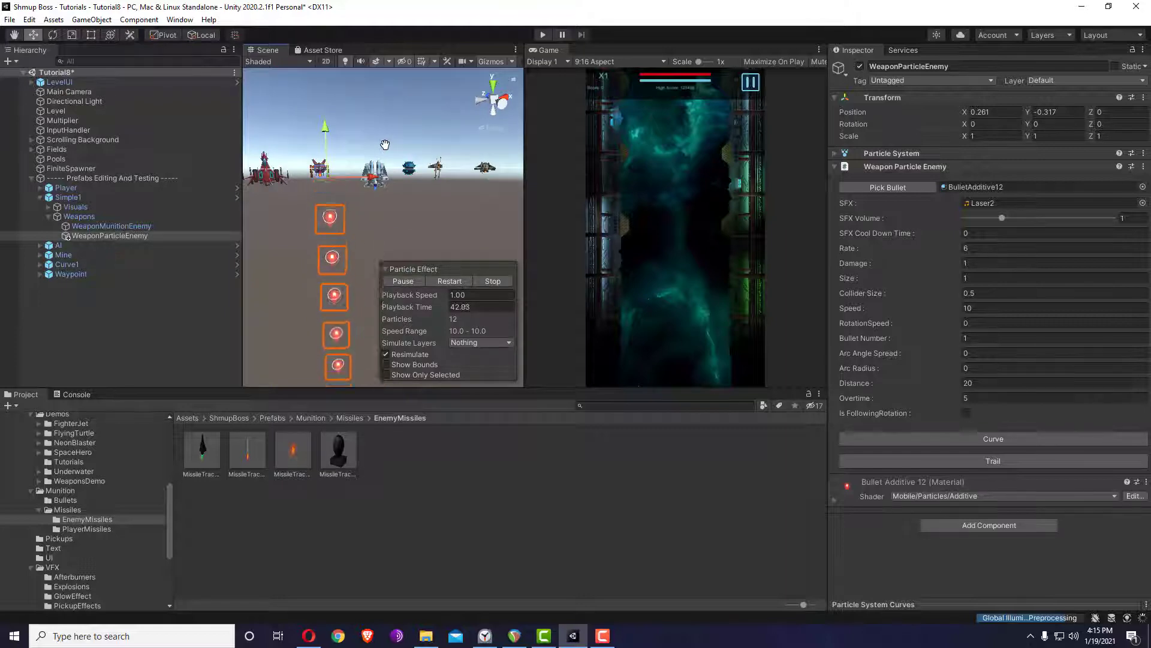
Give Simple1 one Particle Weapons slot and assign WeaponParticleEnemy to Element 0.
left_click(99, 197)
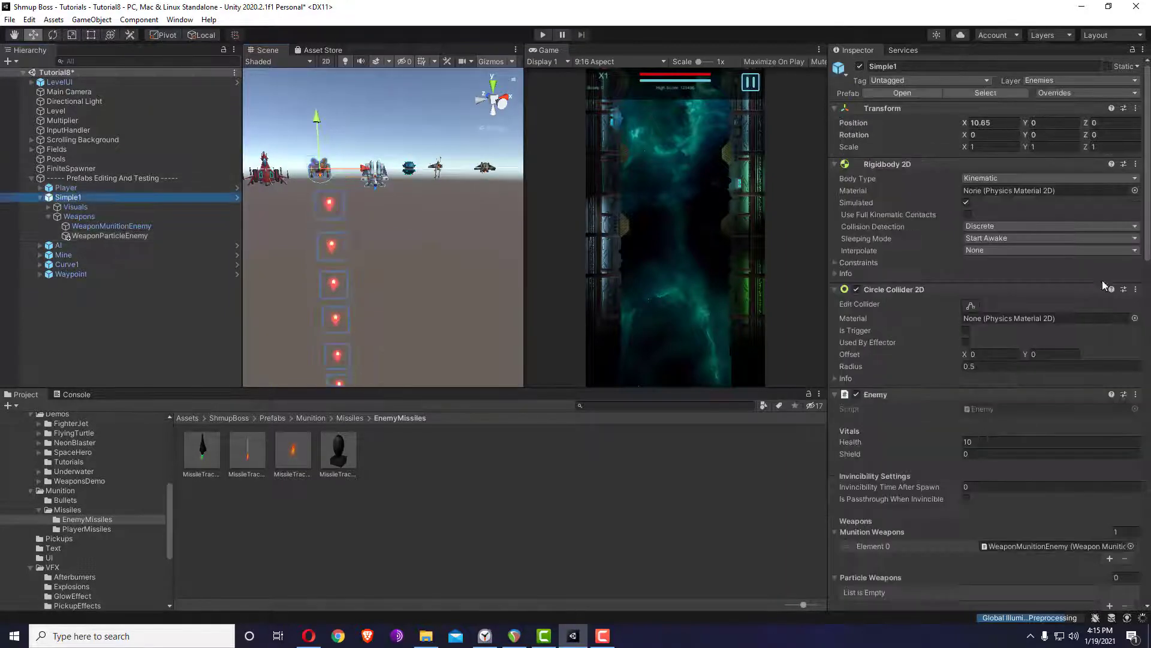
scroll(1012, 408, "down", 5)
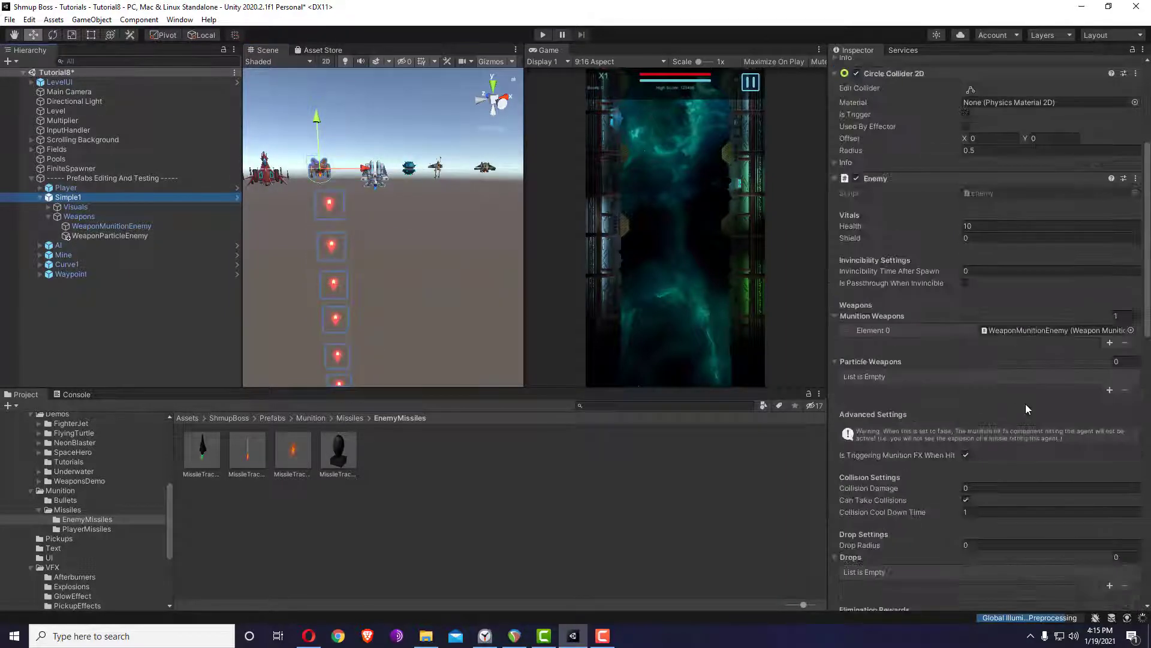
left_click(1124, 361)
type("1")
key("Return")
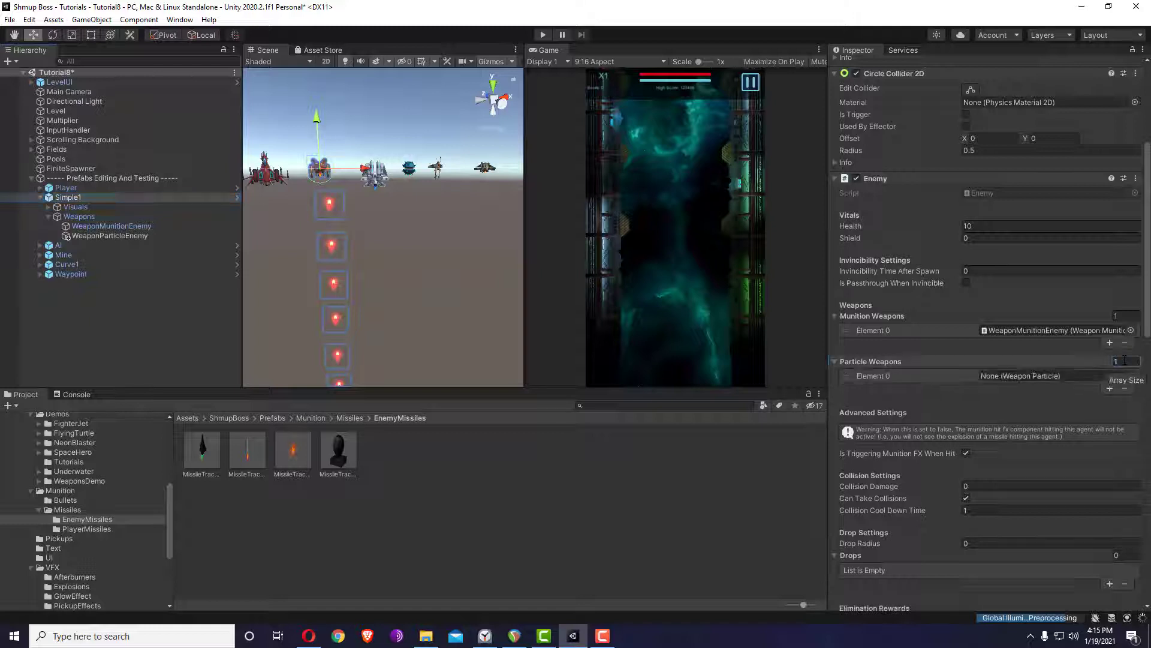
left_click_drag(113, 236, 1005, 382)
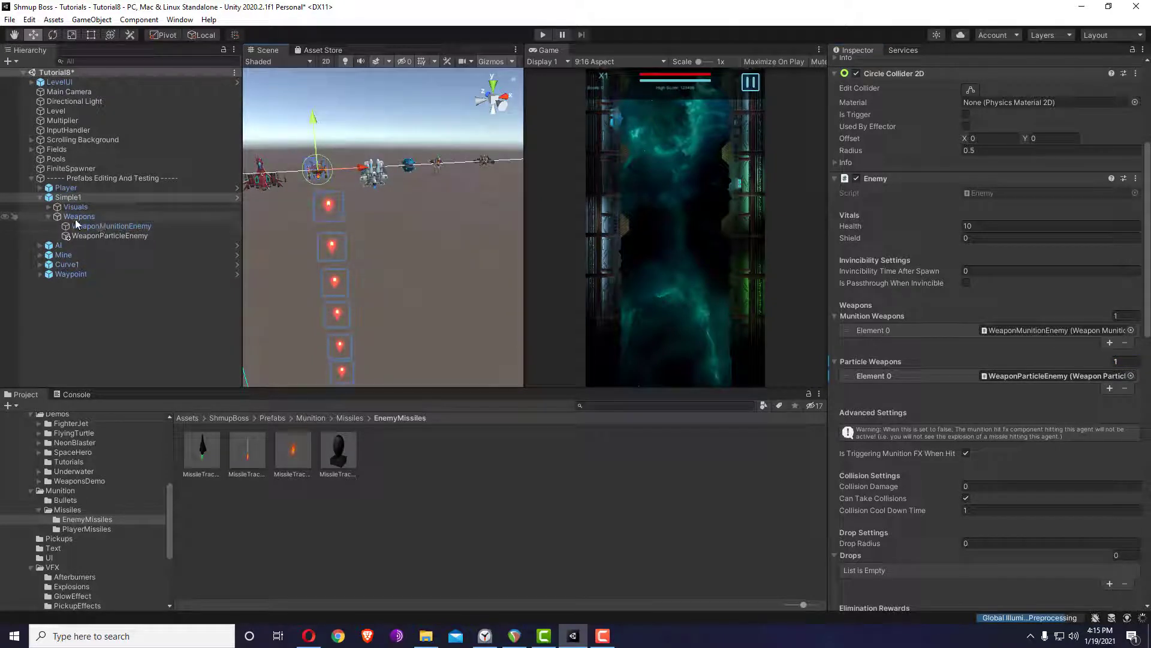
Apply all overrides to the Simple1 prefab.
scroll(1018, 131, "up", 5)
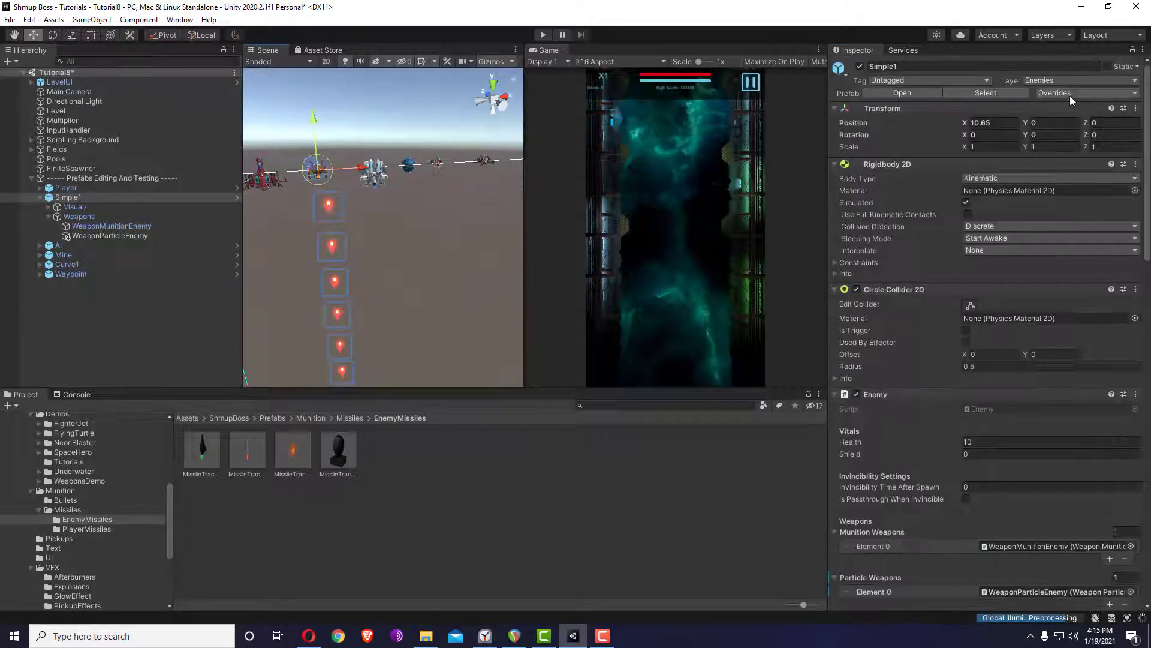
left_click(1072, 93)
left_click(1113, 231)
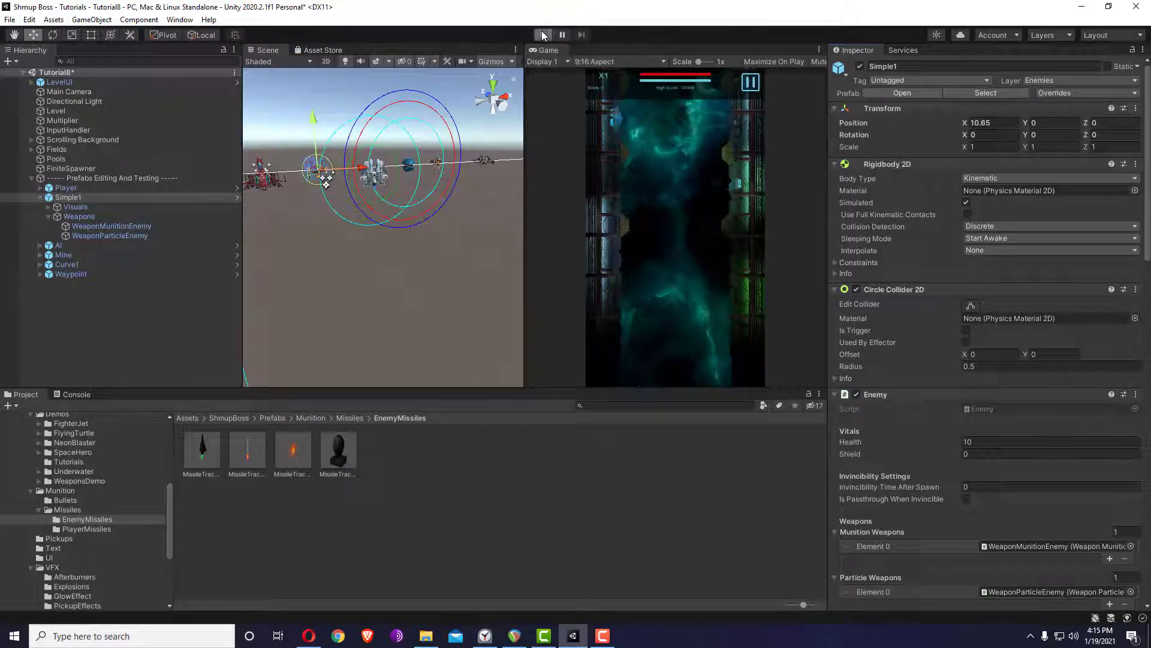
Run a play test of Simple1 firing particle bullets and missiles, then stop it.
left_click(543, 35)
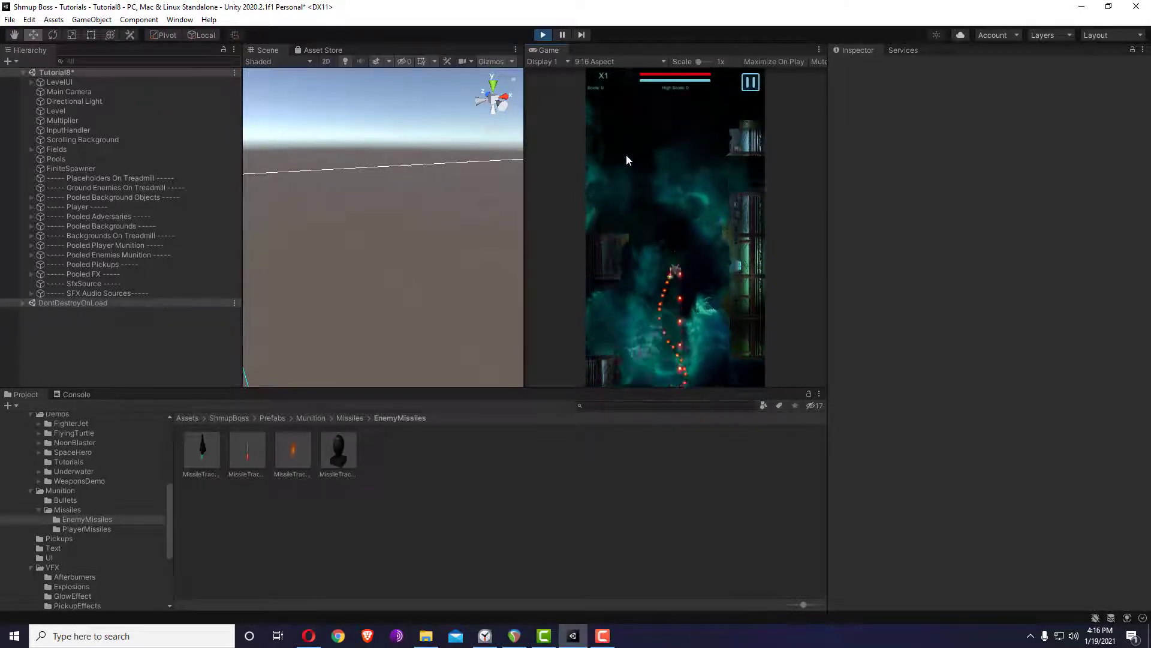
left_click(544, 35)
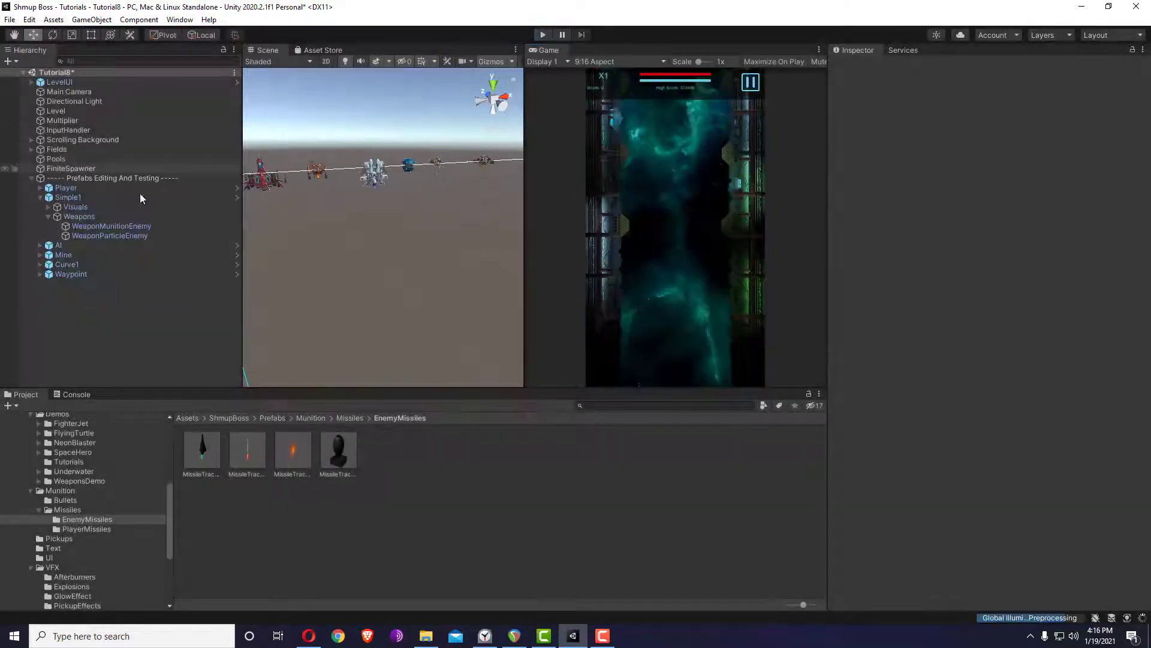
Add a Shmup Boss Particle Hit FX component to WeaponParticleEnemy.
left_click(129, 235)
left_click(966, 526)
scroll(976, 569, "down", 3)
left_click(973, 566)
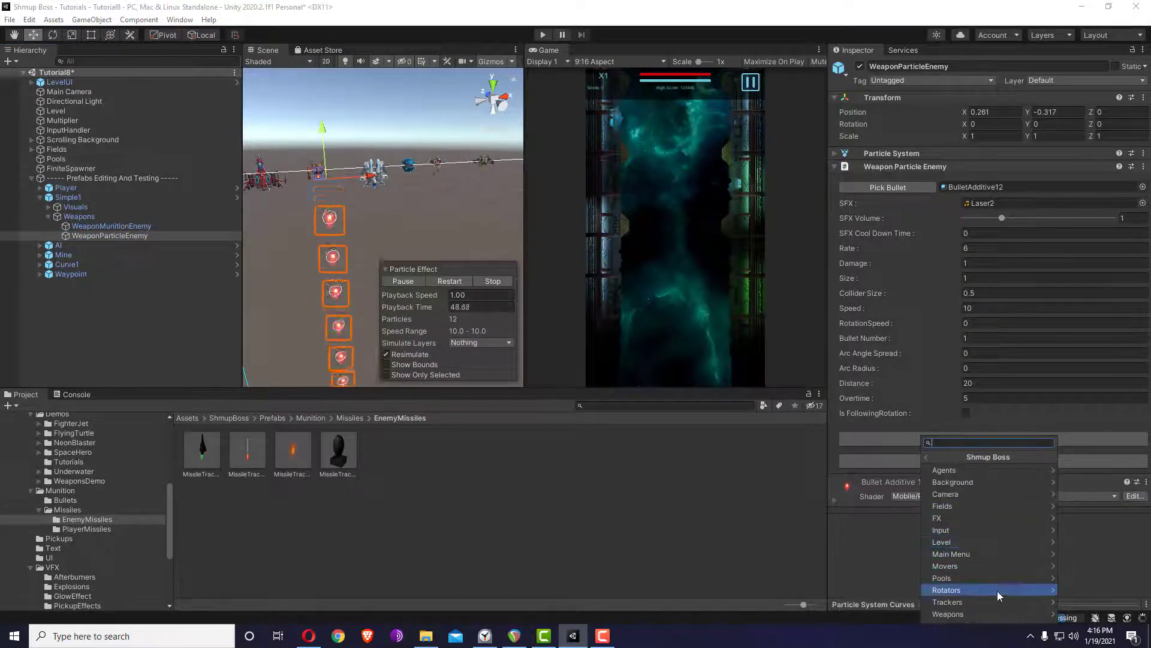
left_click(968, 612)
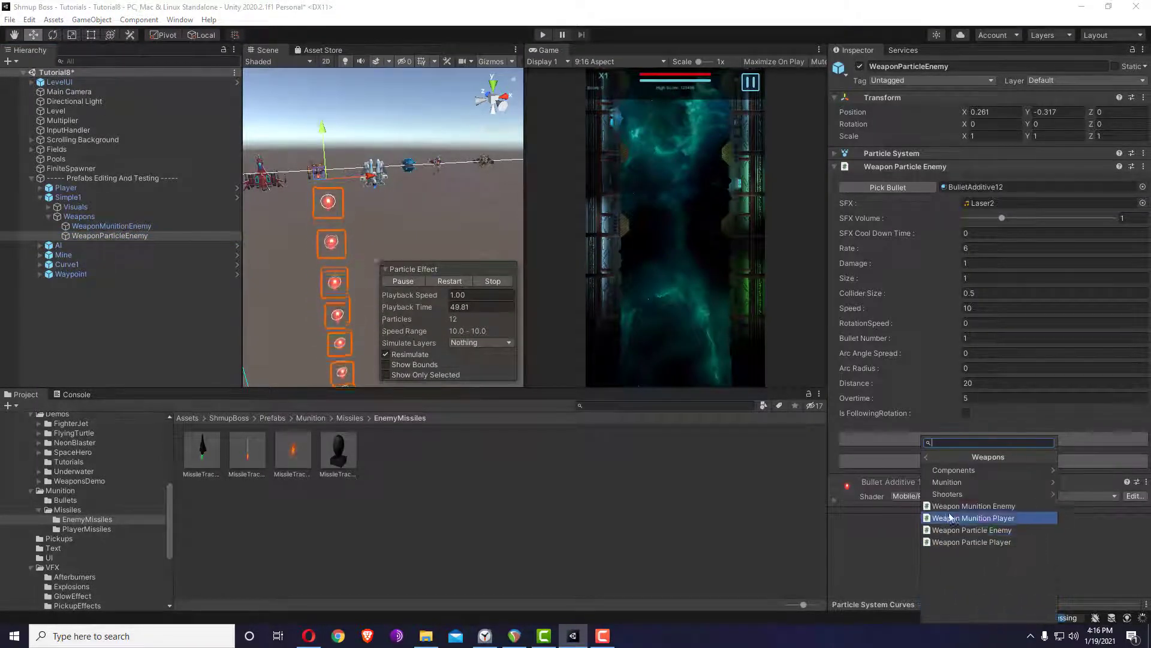
left_click(959, 470)
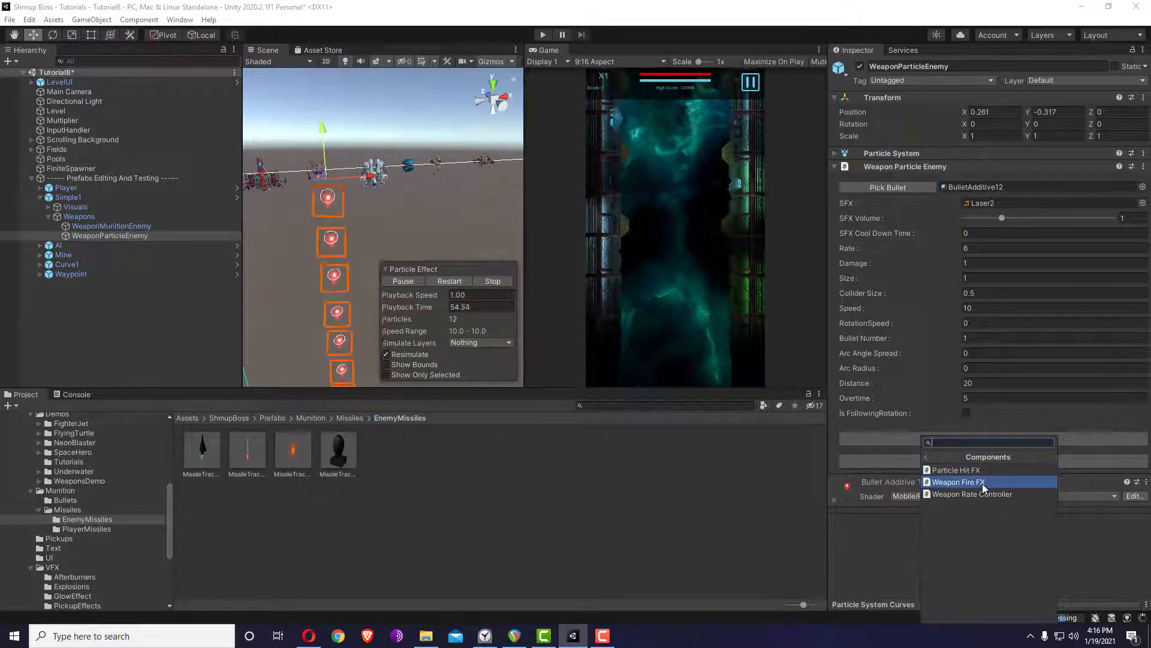
left_click(986, 472)
Set the hit effect to Explosion_13 and the hit sound to ElectricBolt.
scroll(1037, 499, "down", 3)
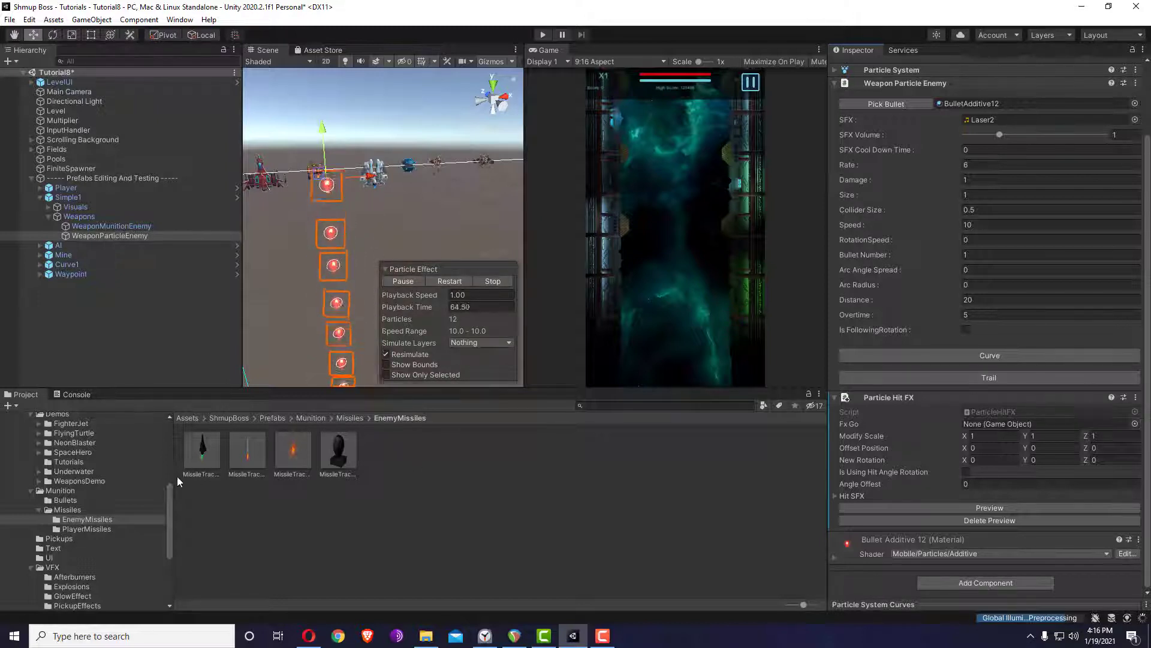
scroll(120, 531, "down", 3)
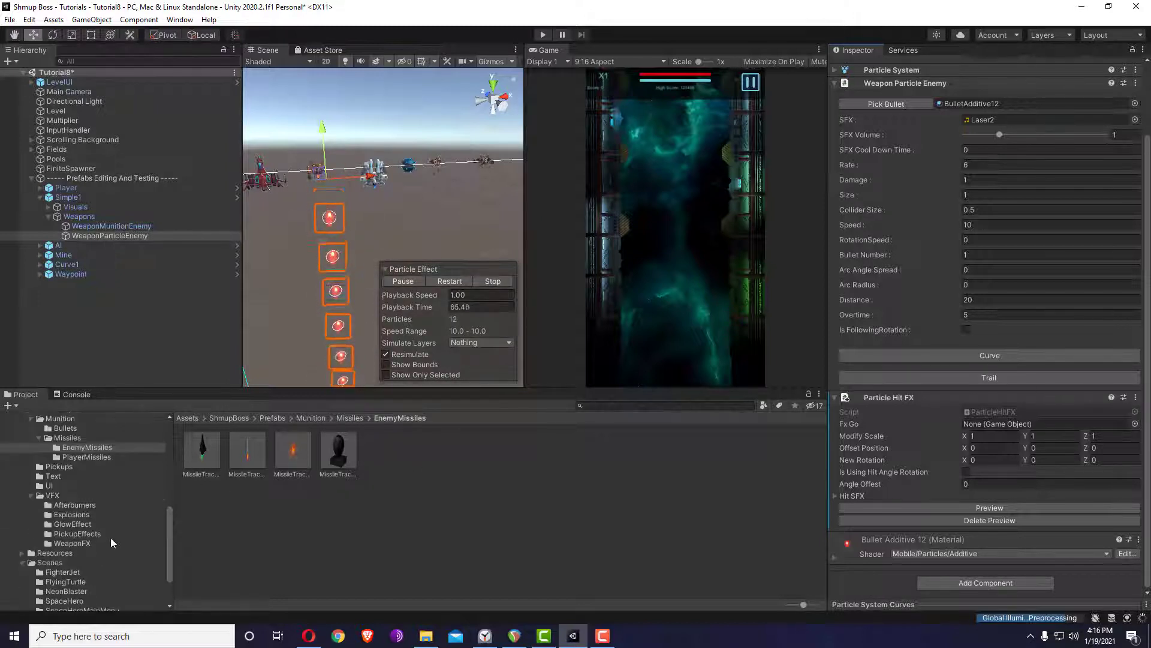
left_click(75, 515)
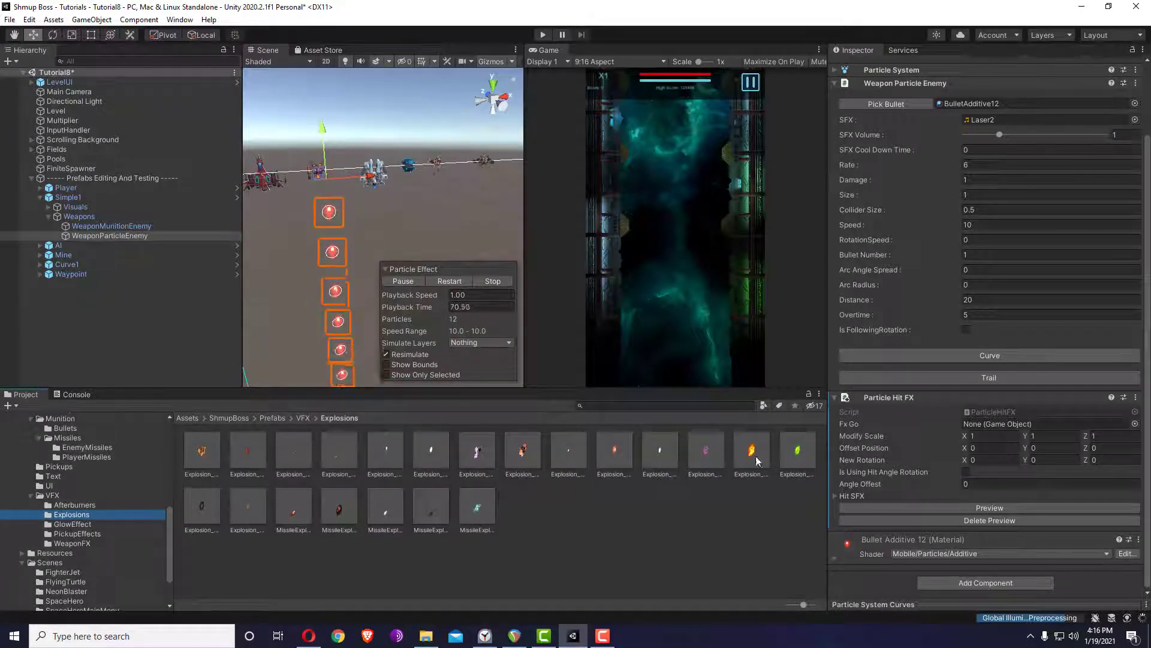
left_click_drag(989, 436, 996, 424)
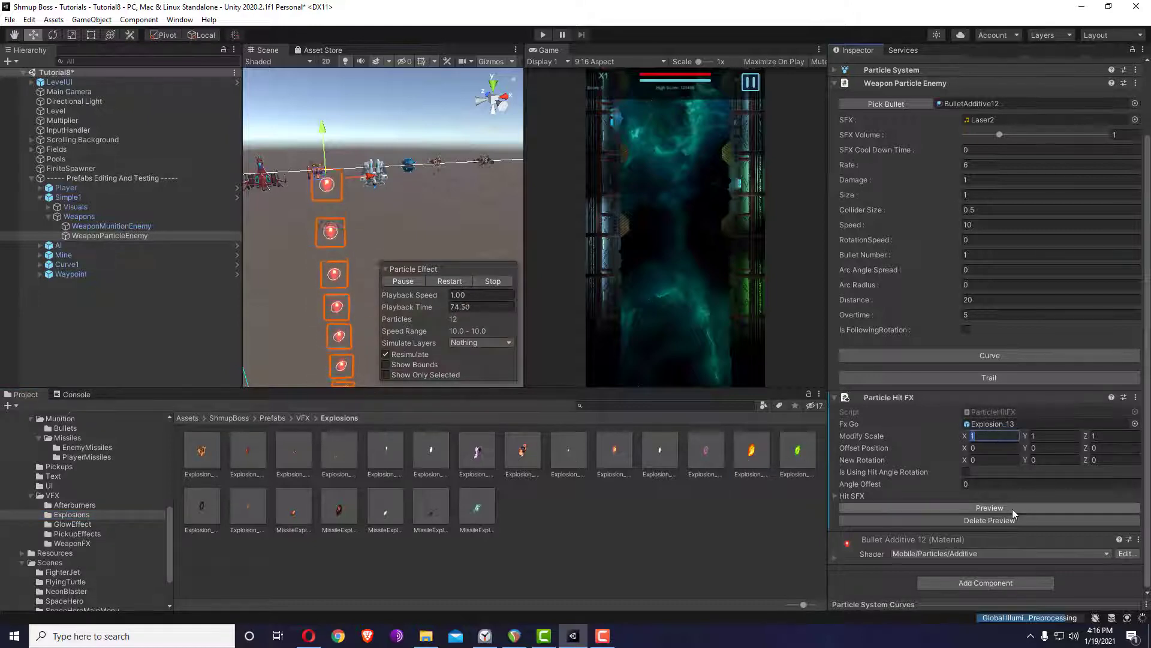
left_click(944, 509)
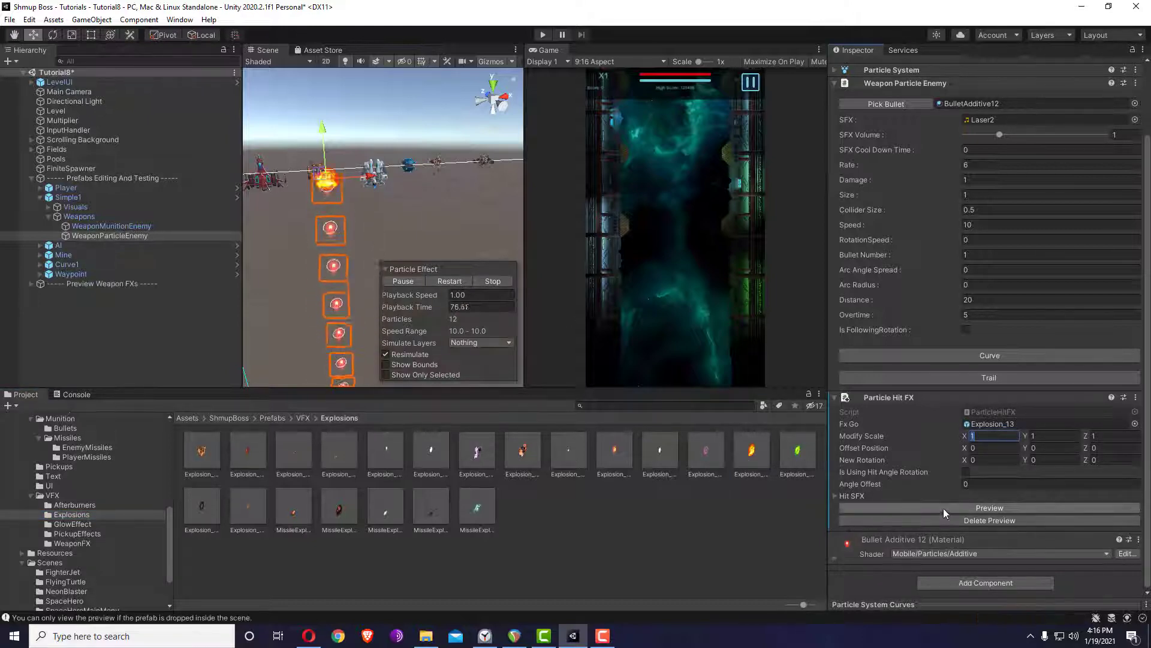
left_click(861, 495)
left_click(1135, 508)
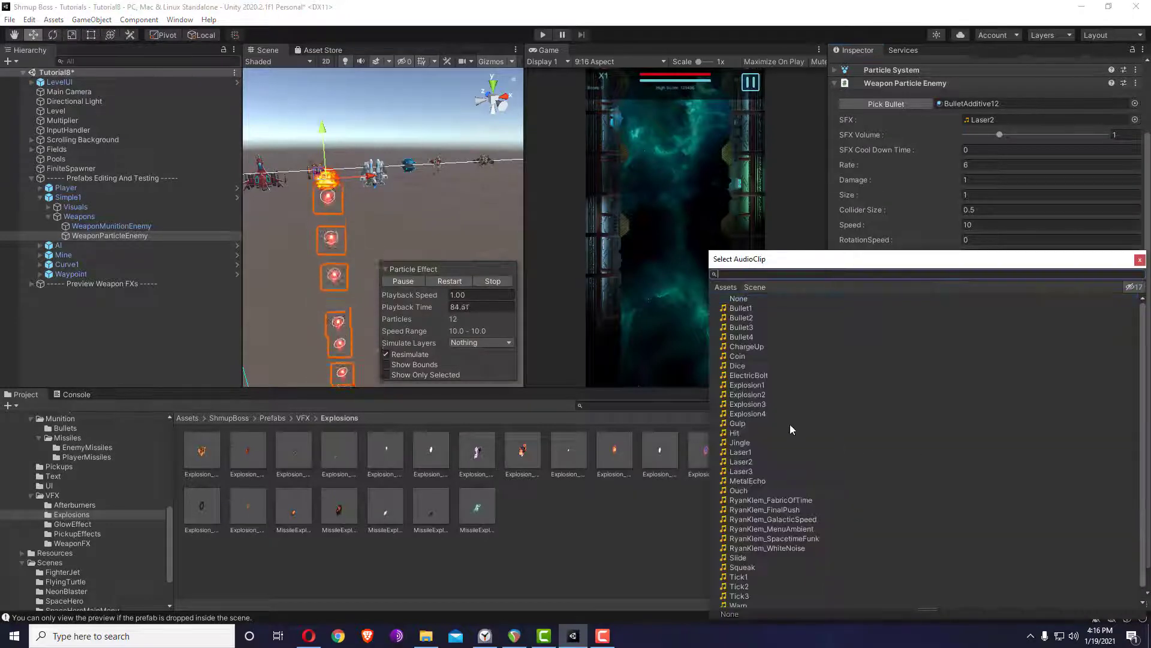
double_click(757, 375)
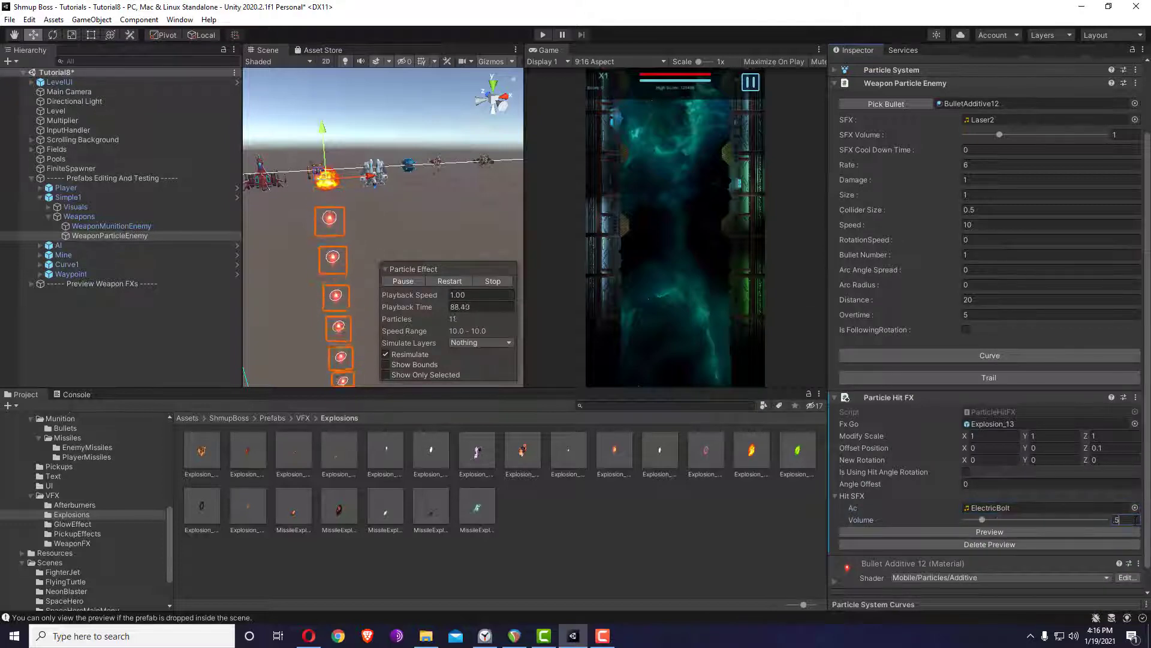
scroll(973, 358, "up", 3)
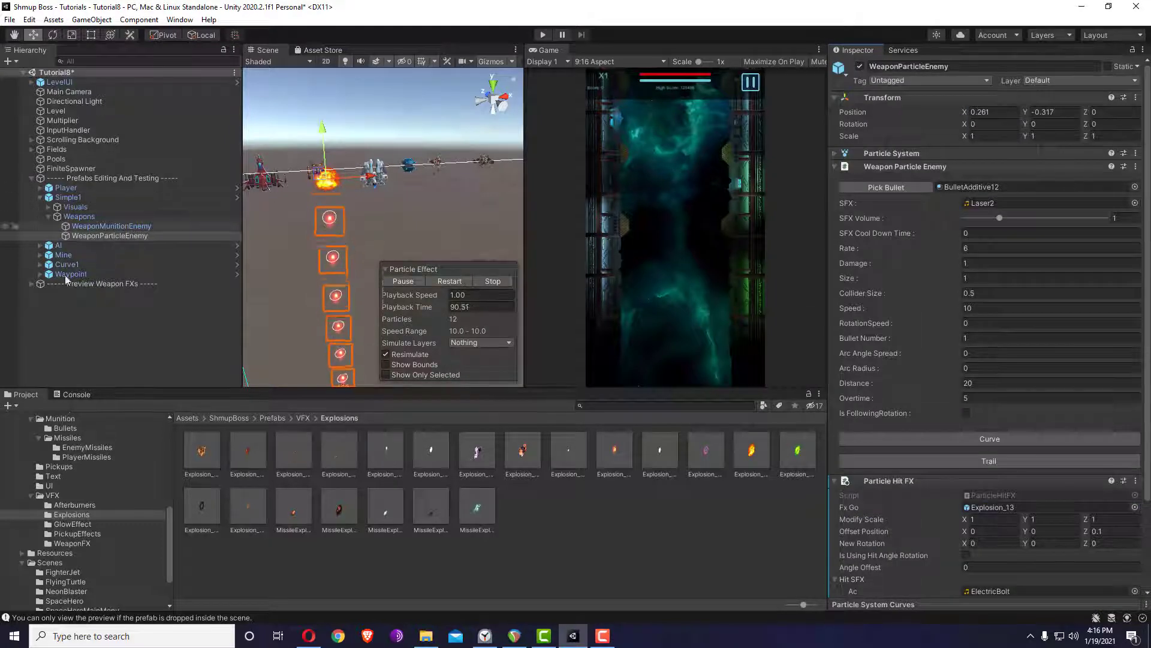
left_click(105, 284)
left_click(91, 197)
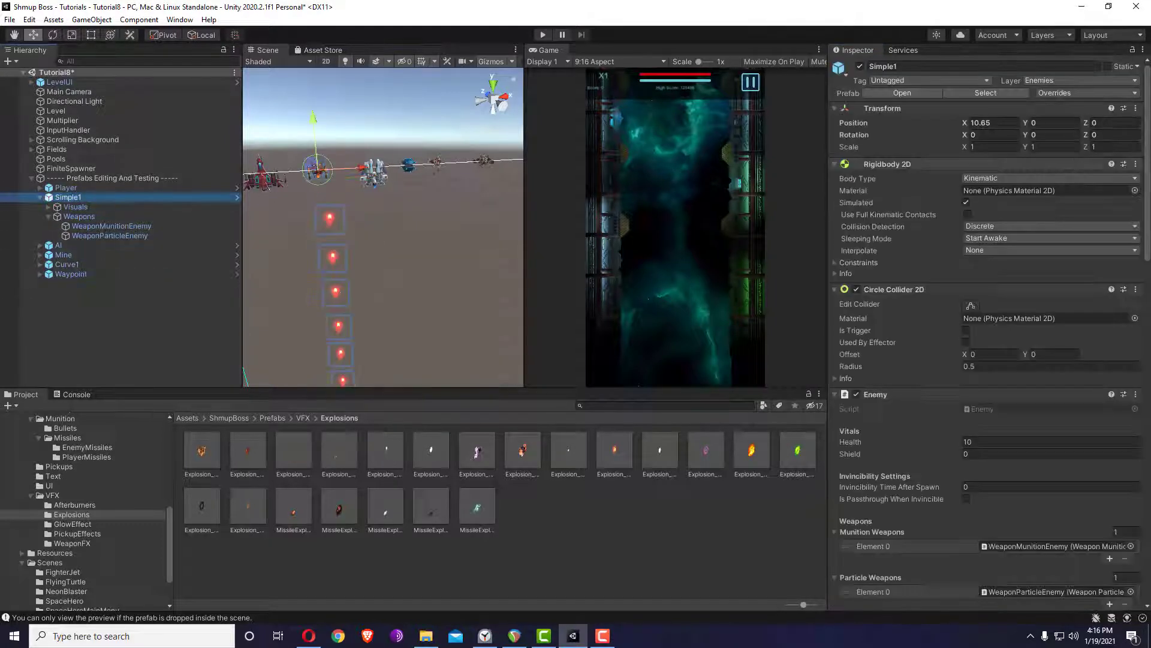
left_click(1077, 95)
left_click(729, 133)
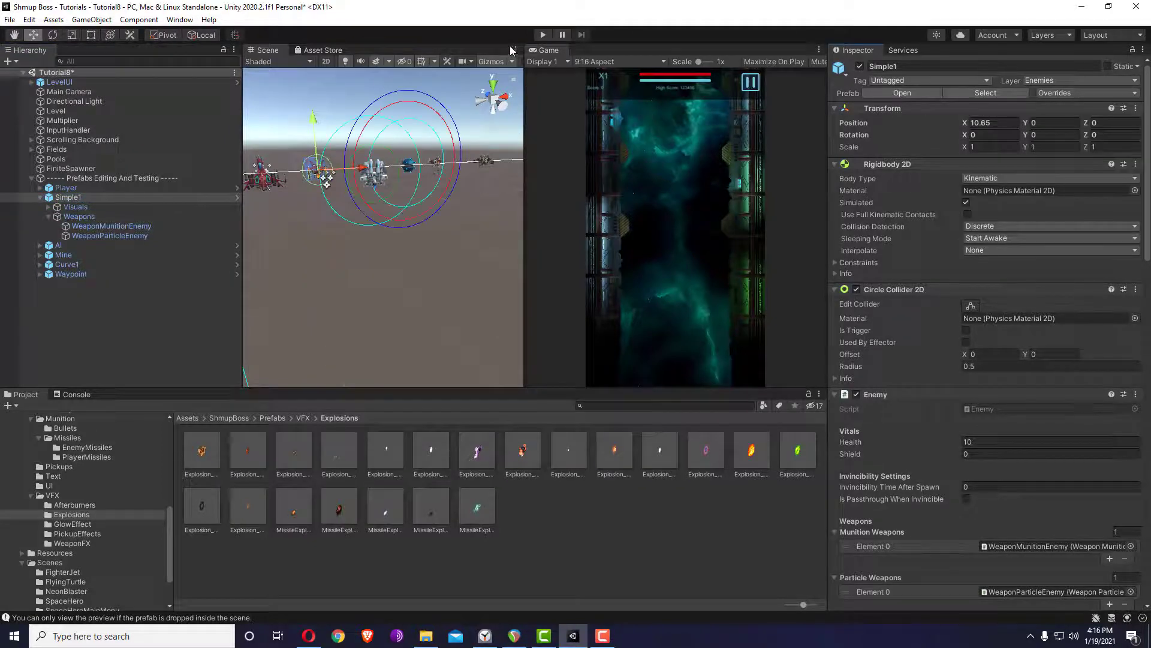
left_click(541, 36)
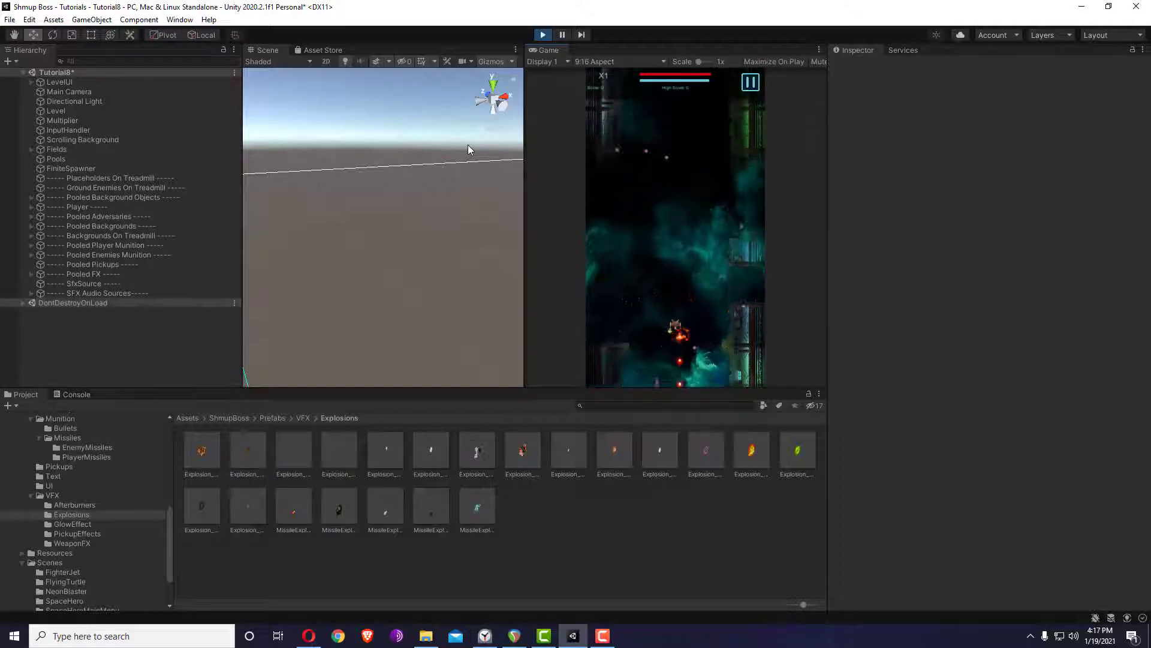
left_click(543, 34)
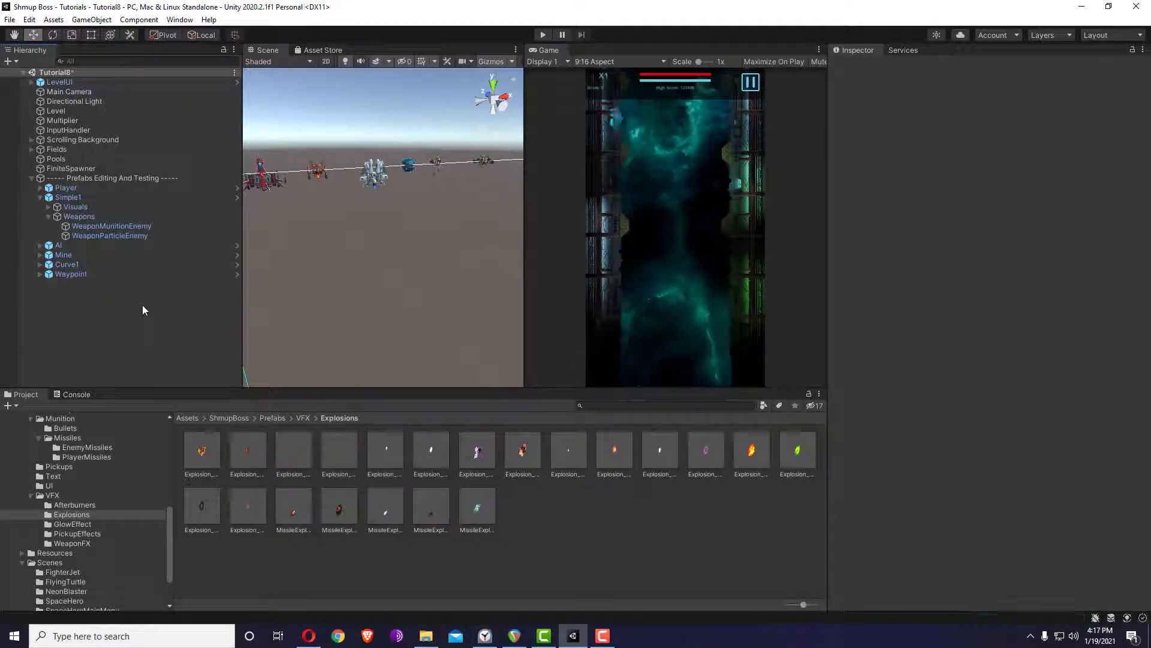
Deactivate GroundEnemiesSpawningField and turn on Is Drawing Field for ParticleDestructionField.
left_click(31, 150)
left_click(103, 188)
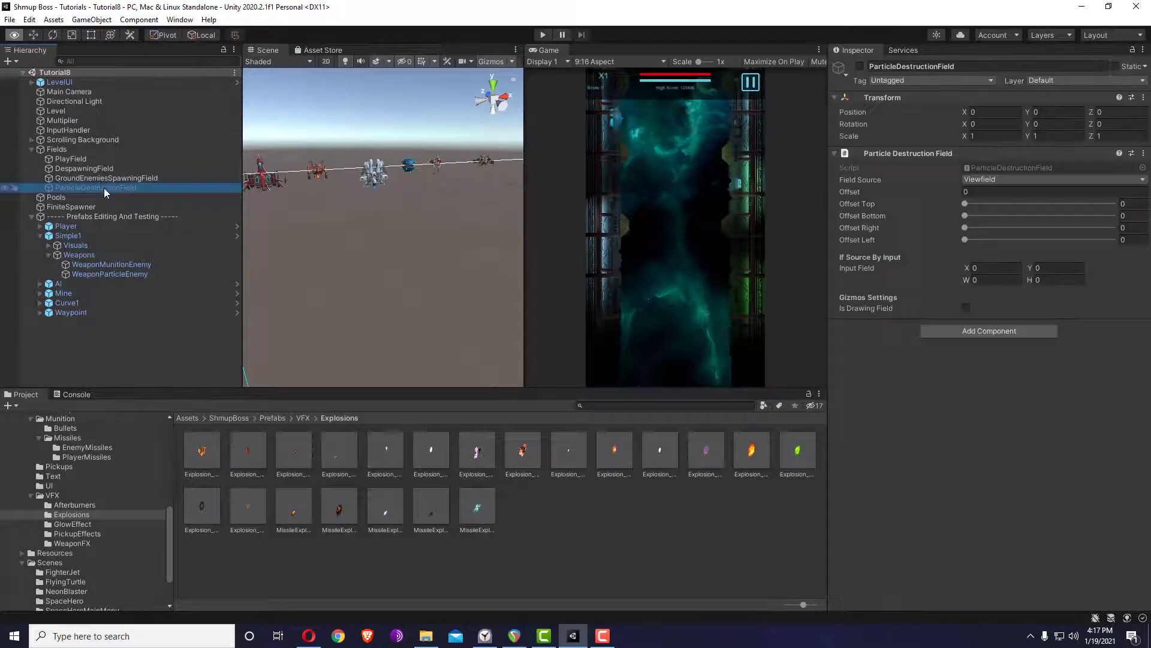
left_click(106, 178)
key("alt+shift+a")
left_click(103, 186)
left_click(972, 306)
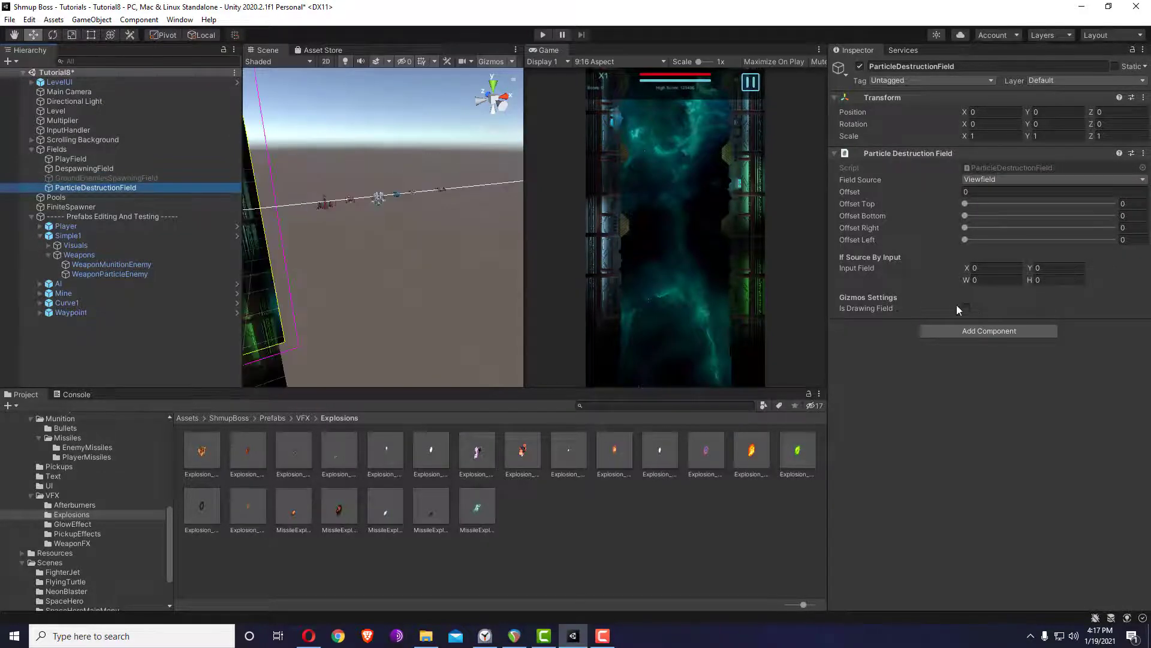
left_click(966, 308)
left_click_drag(258, 217, 349, 248, "alt")
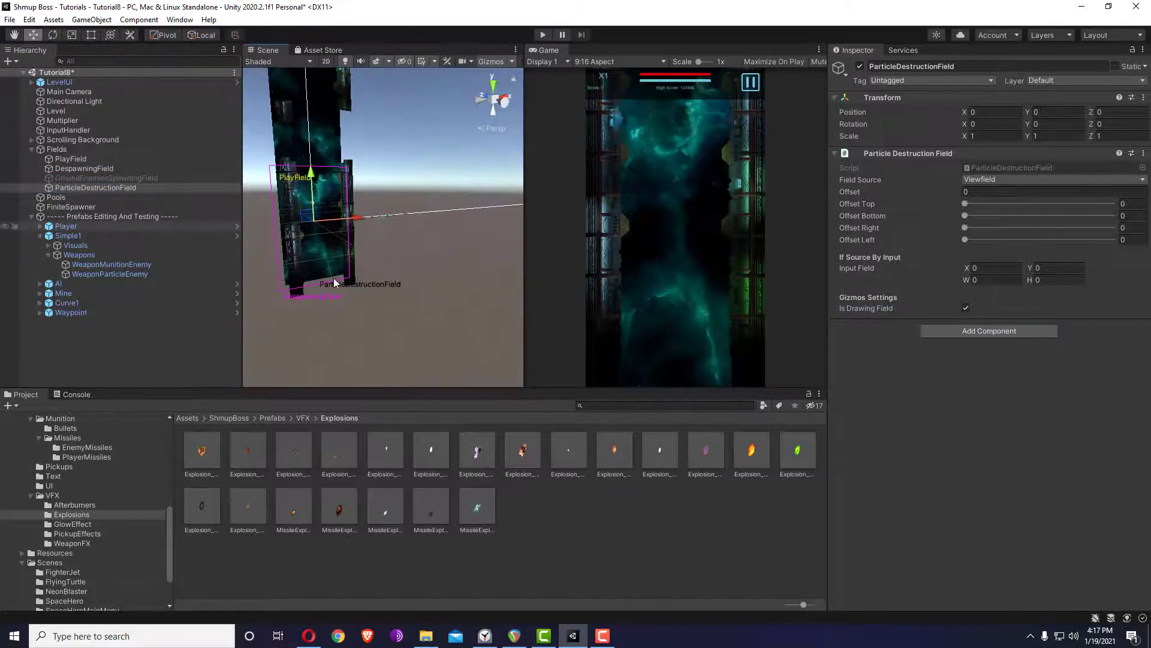
Set WeaponParticleEnemy's Distance to 0.
left_click(133, 276)
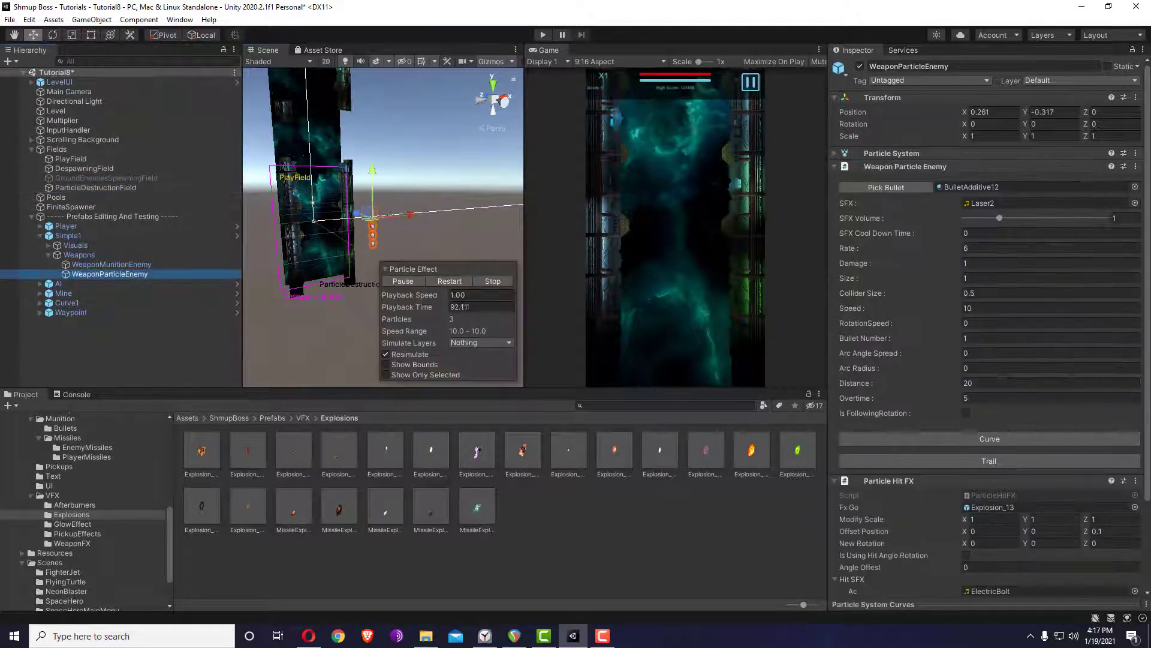
left_click(982, 382)
type("0")
key("Return")
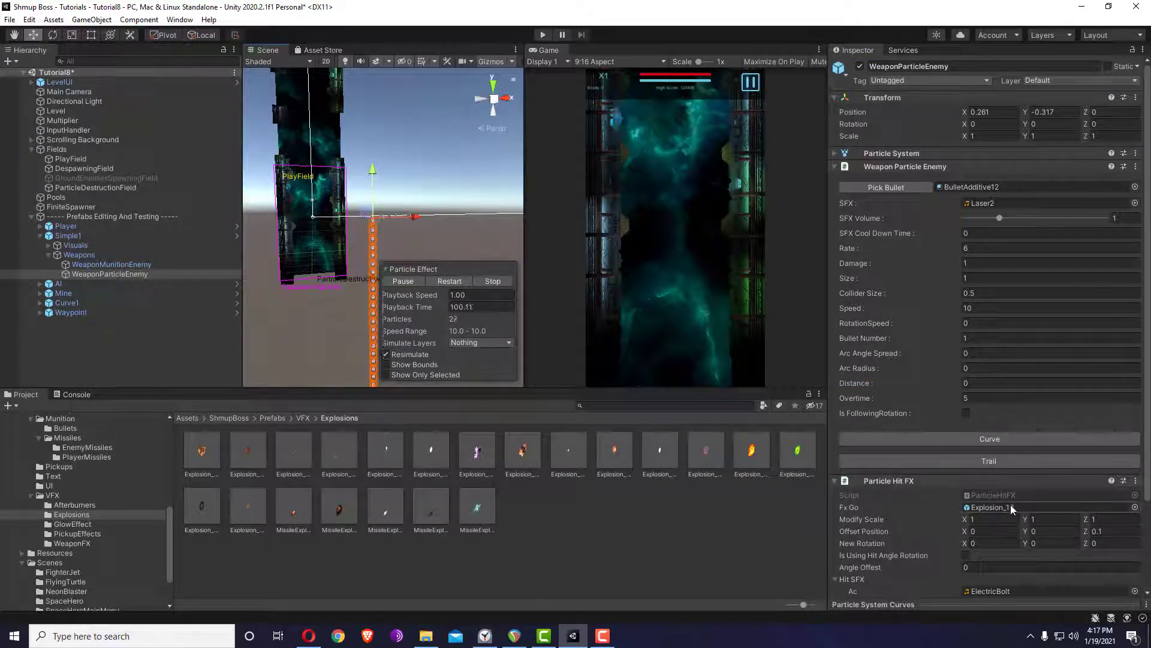
Apply all overrides to the Simple1 prefab.
left_click(67, 235)
left_click(1053, 90)
left_click(1105, 217)
Play-test the particle weapon, then restore WeaponParticleEnemy's Distance to 20.
left_click(543, 37)
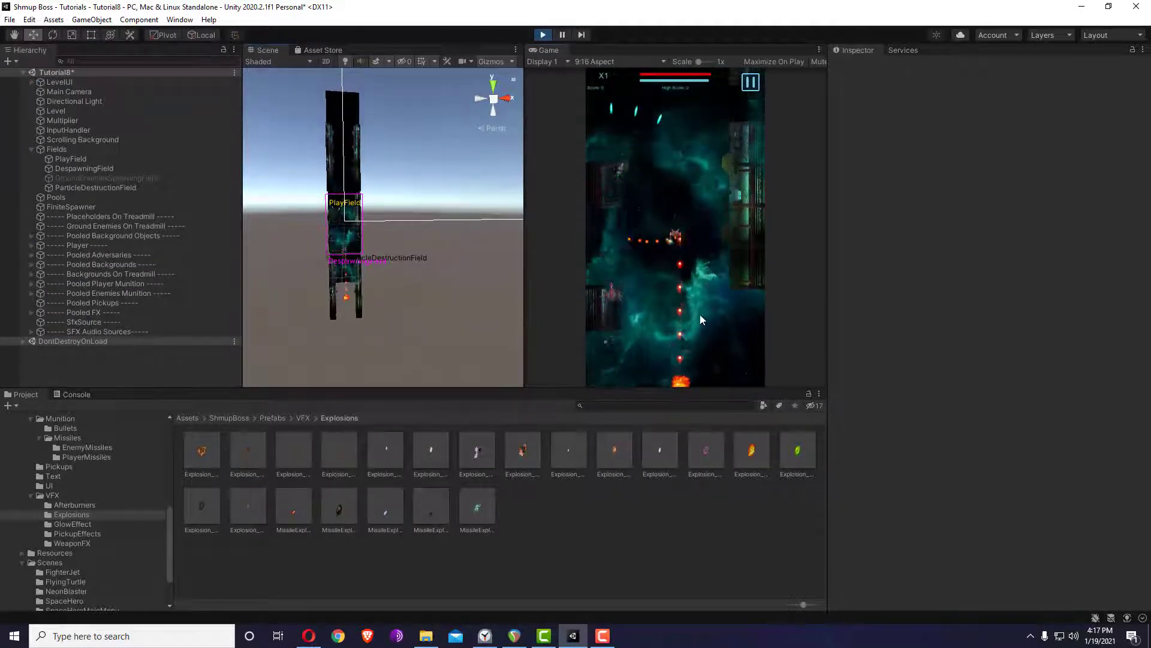
key("ctrl+p")
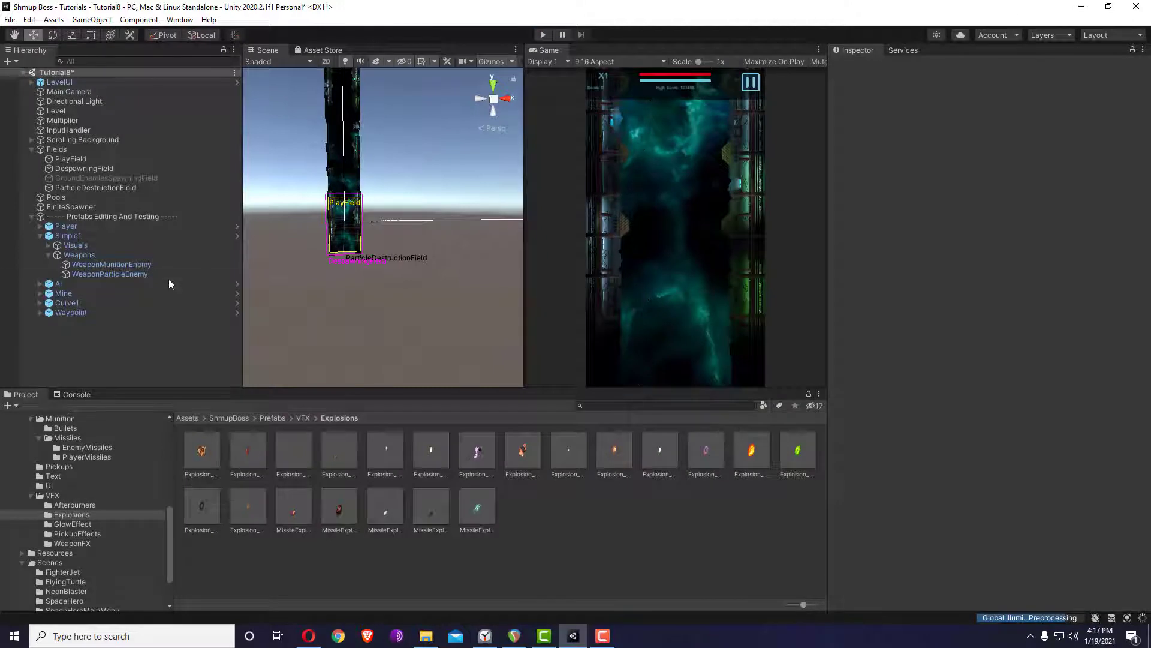
left_click_drag(93, 188, 110, 272)
scroll(959, 387, "down", 3)
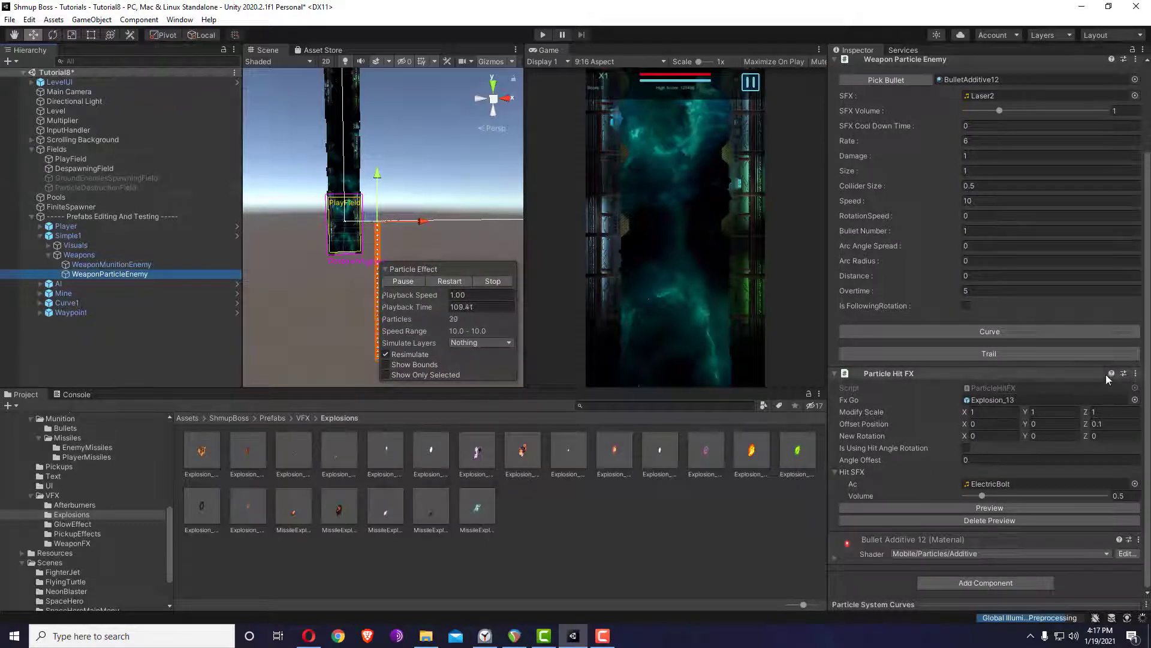
left_click(1000, 276)
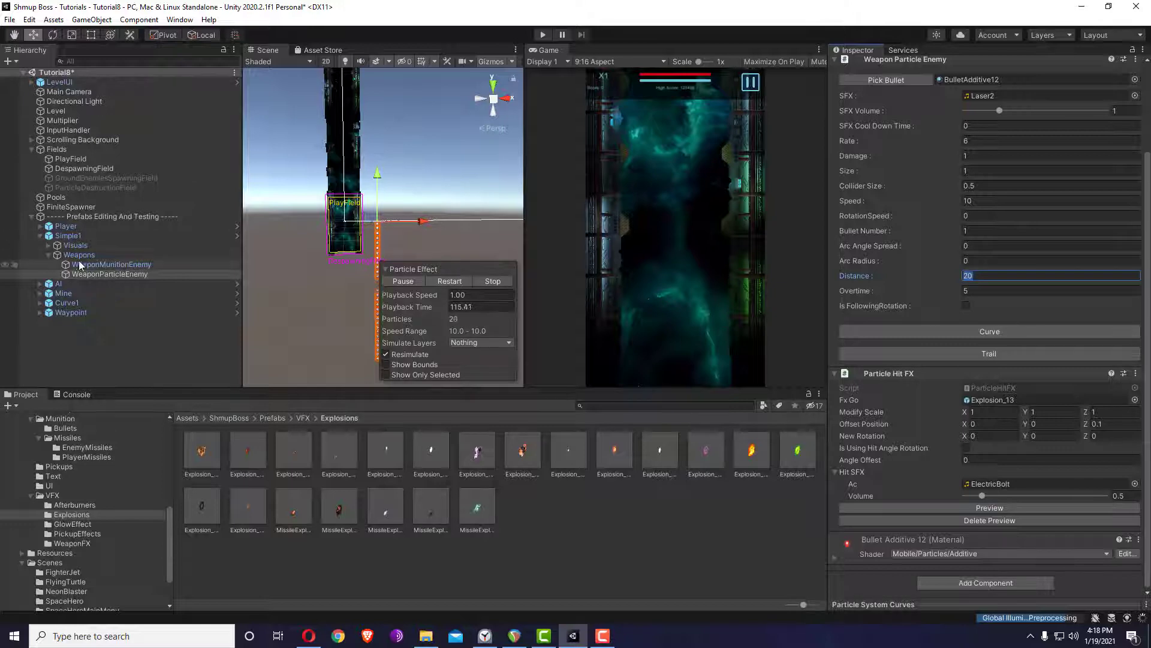
left_click(68, 235)
scroll(1106, 90, "up", 3)
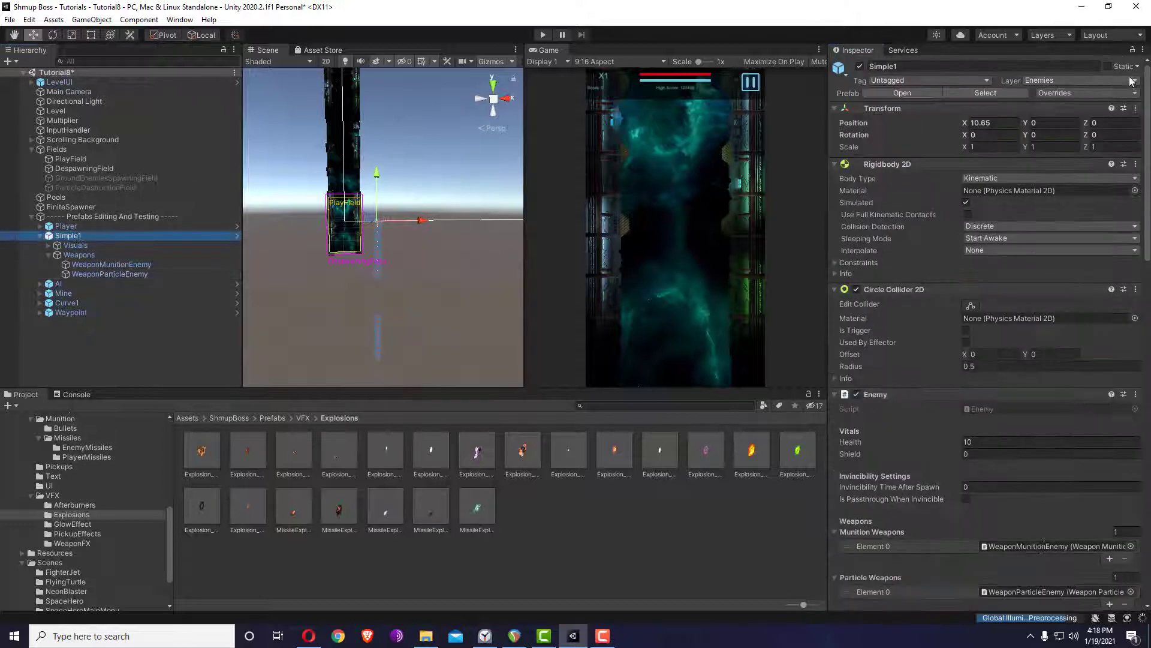